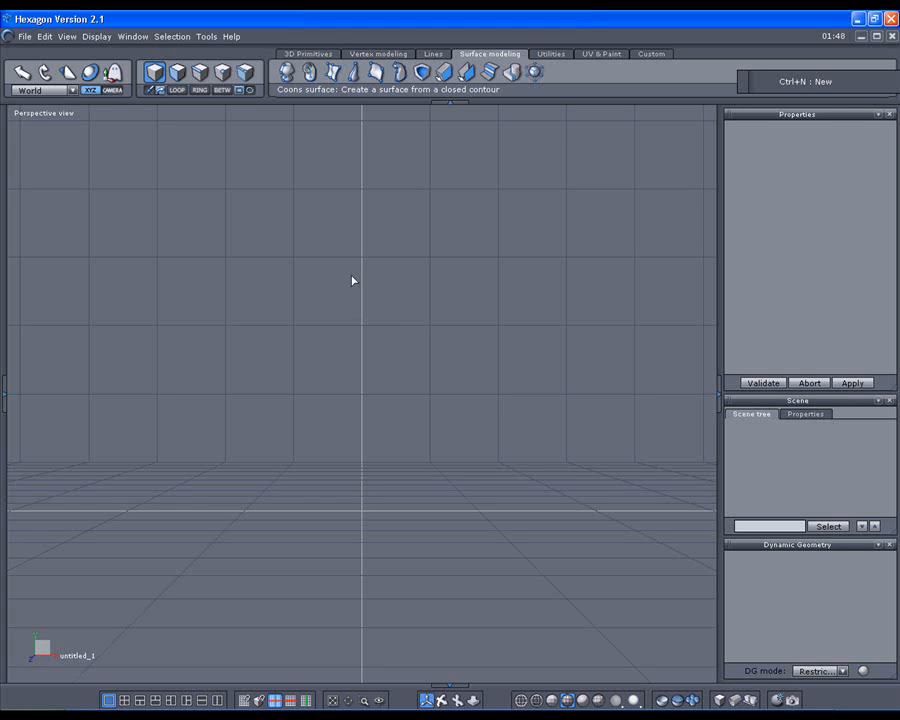
Draw a vertical cylinder primitive slightly off the scene's centre, about 4.7 wide and 16.4 high
{"action": "left_click", "coordinate": [307, 57]}
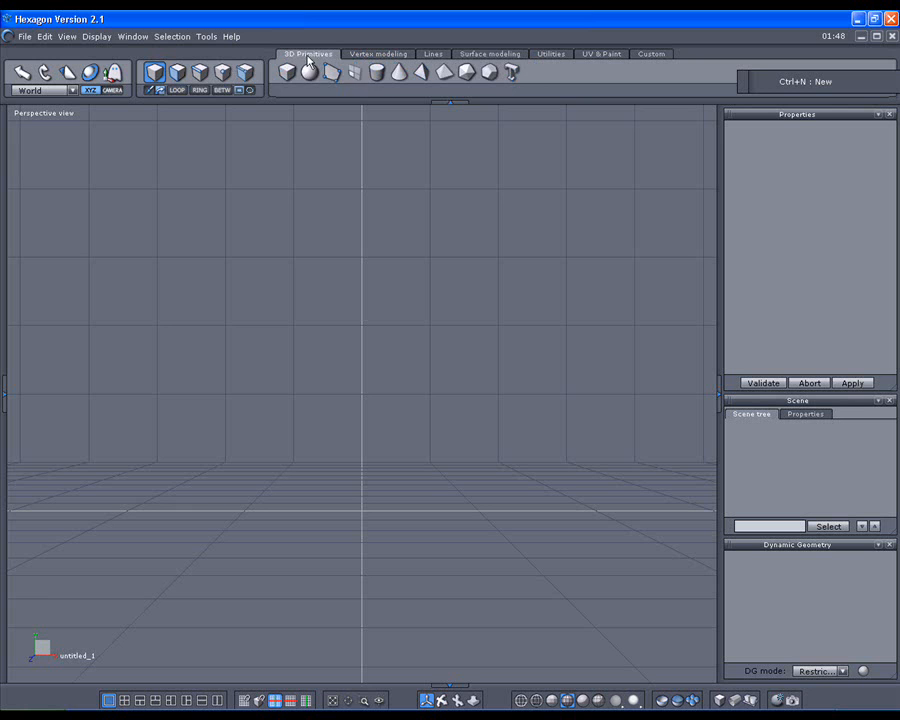
{"action": "left_click", "coordinate": [377, 72]}
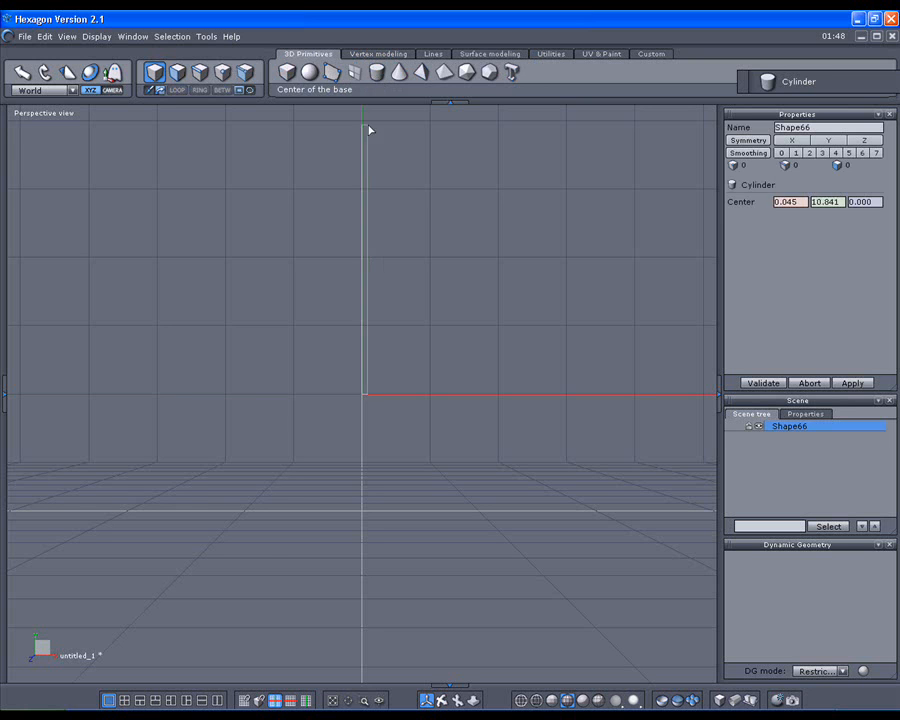
{"action": "left_click", "coordinate": [302, 504]}
{"action": "left_click", "coordinate": [358, 495]}
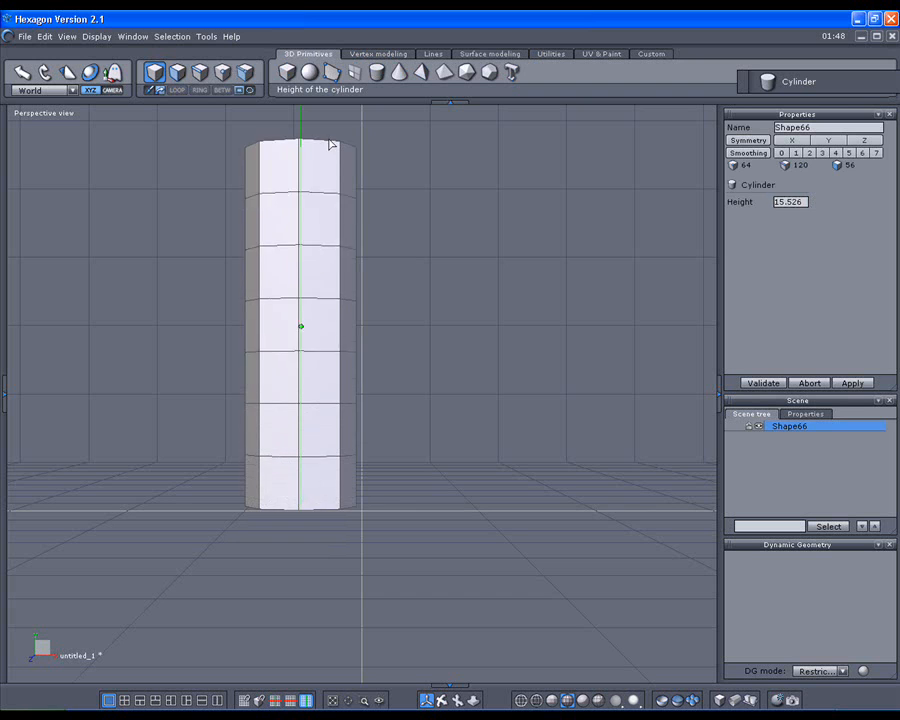
{"action": "left_click", "coordinate": [330, 127]}
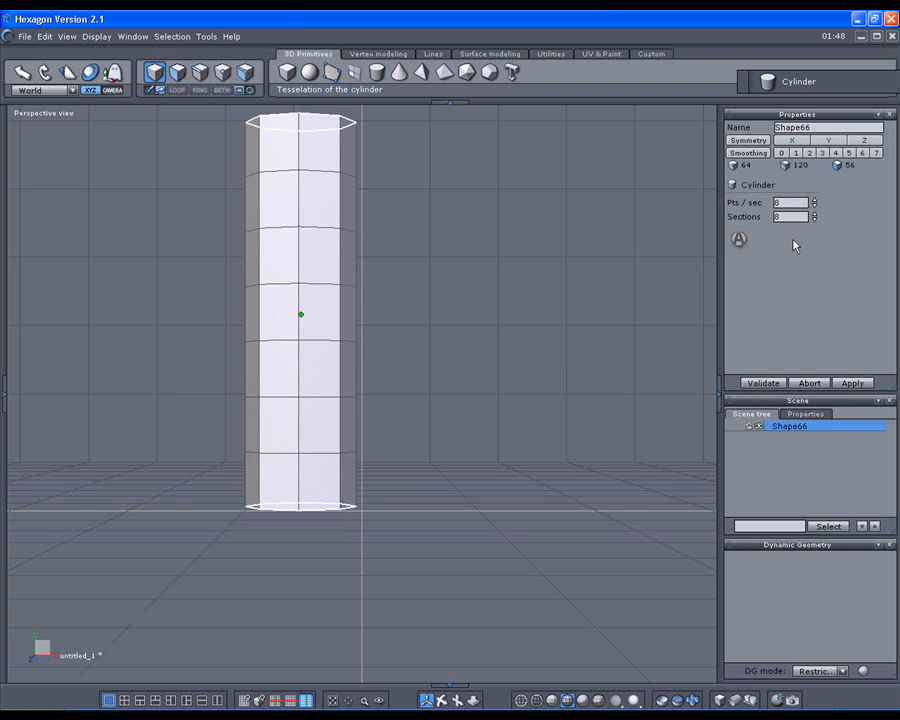
Set the cylinder's tessellation to 13 points per section and 11 sections, and validate it
{"action": "mouse_move", "coordinate": [813, 200]}
{"action": "left_mouse_down"}
{"action": "mouse_move", "coordinate": [813, 185]}
{"action": "mouse_move", "coordinate": [813, 204]}
{"action": "left_mouse_up"}
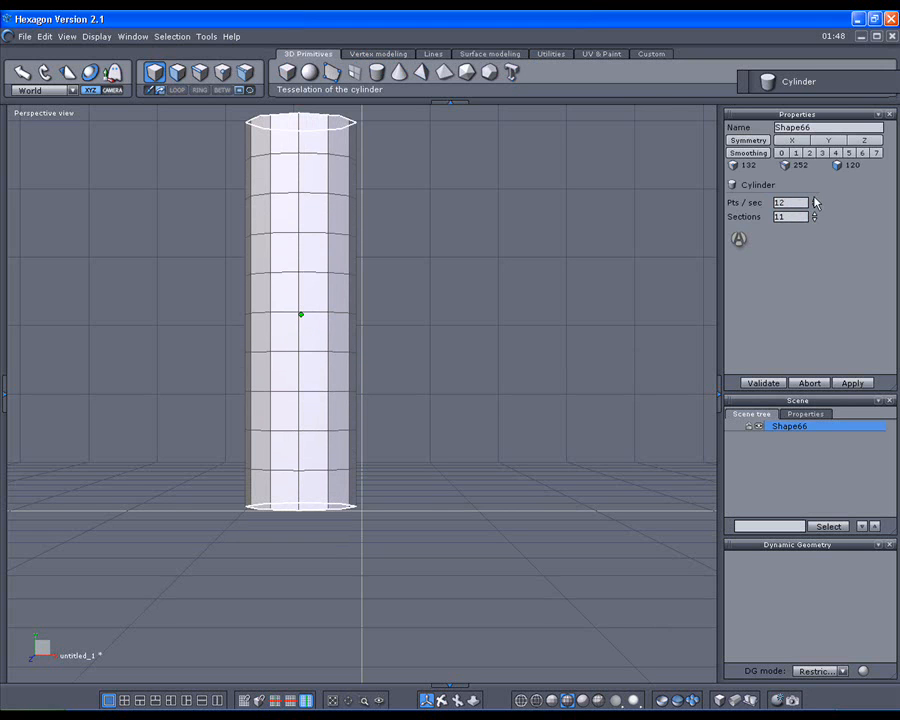
{"action": "left_click_drag", "start_coordinate": [813, 200], "coordinate": [813, 198]}
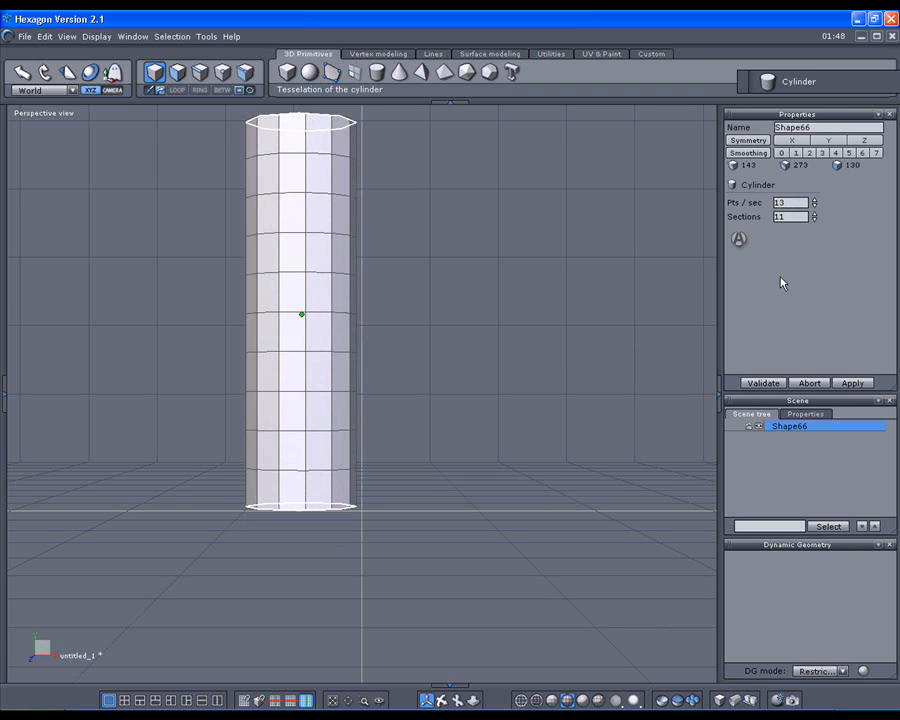
{"action": "left_click", "coordinate": [763, 383]}
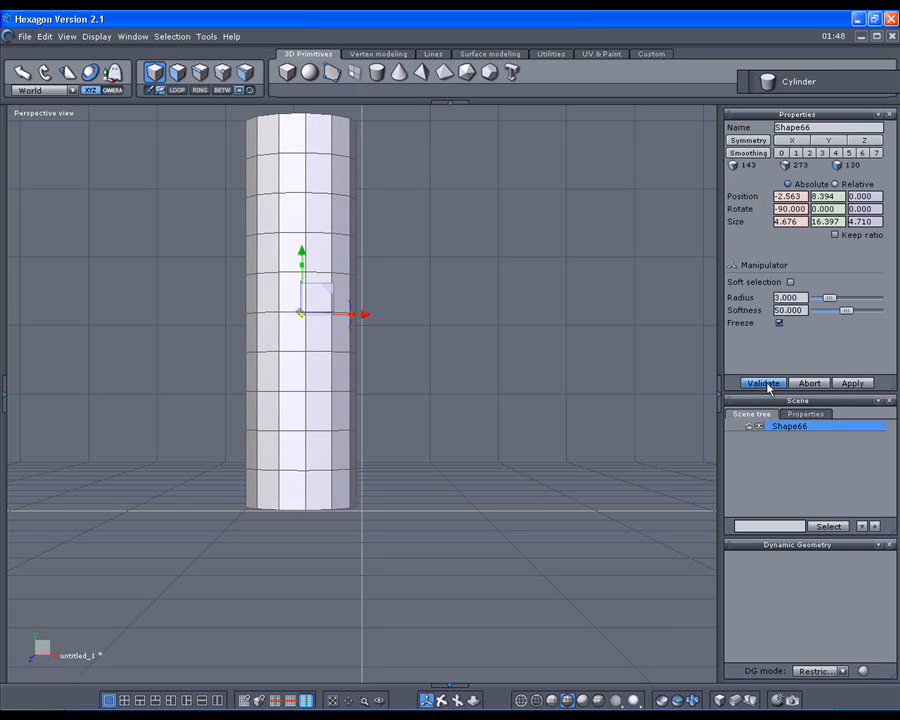
Bend the cylinder's upper end sideways towards positive X with the Bend deformer, forming an arch about 11.5 wide and 12.3 high
{"action": "middle_click_drag", "start_coordinate": [480, 336], "coordinate": [481, 388]}
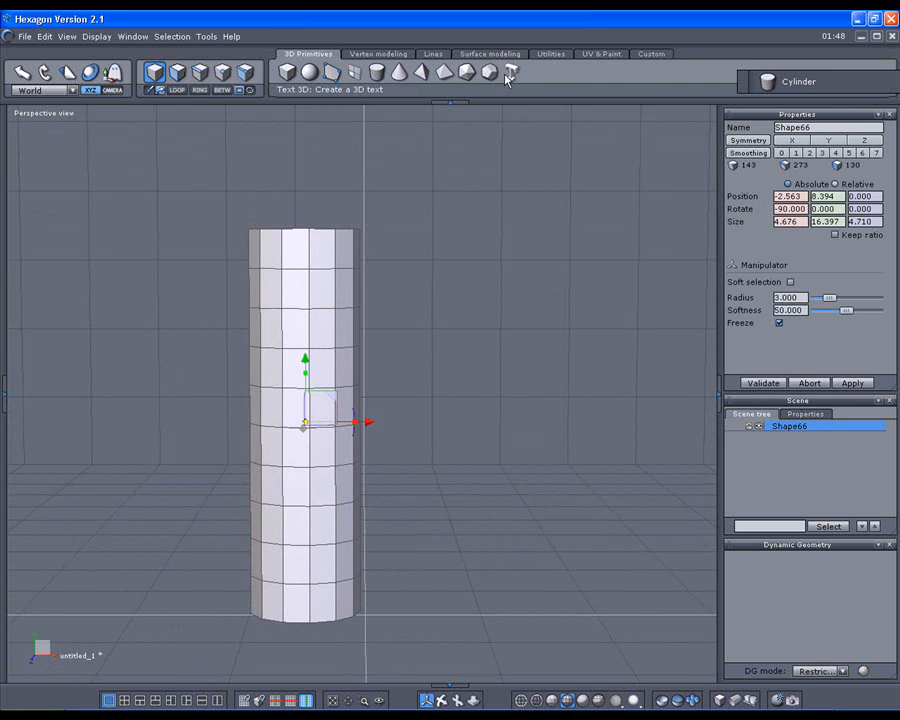
{"action": "left_click", "coordinate": [539, 56]}
{"action": "left_click", "coordinate": [424, 72]}
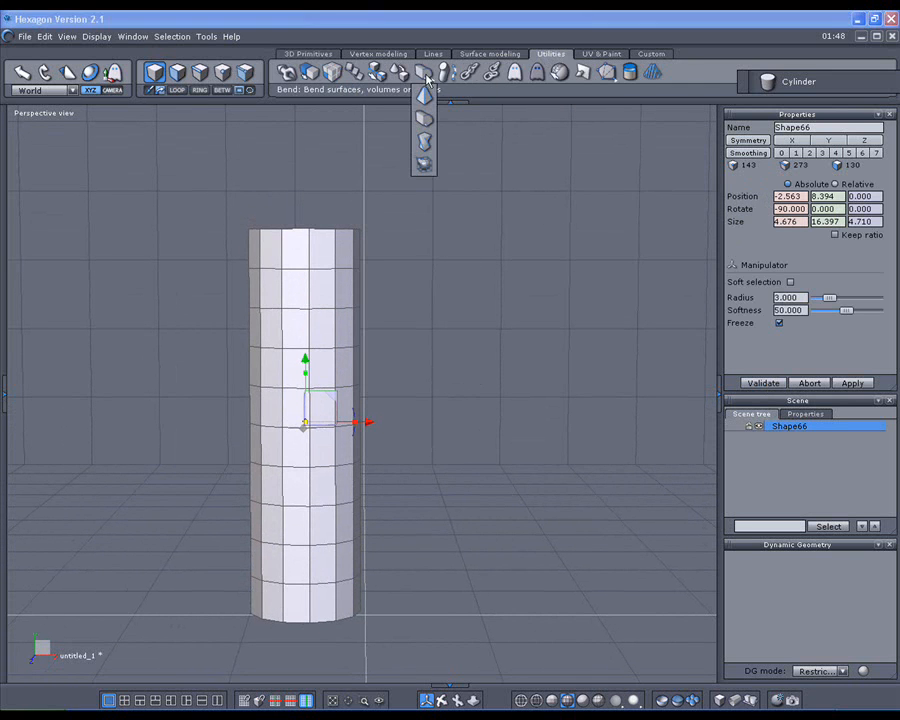
{"action": "left_click", "coordinate": [430, 125]}
{"action": "left_click_drag", "start_coordinate": [371, 245], "coordinate": [495, 435]}
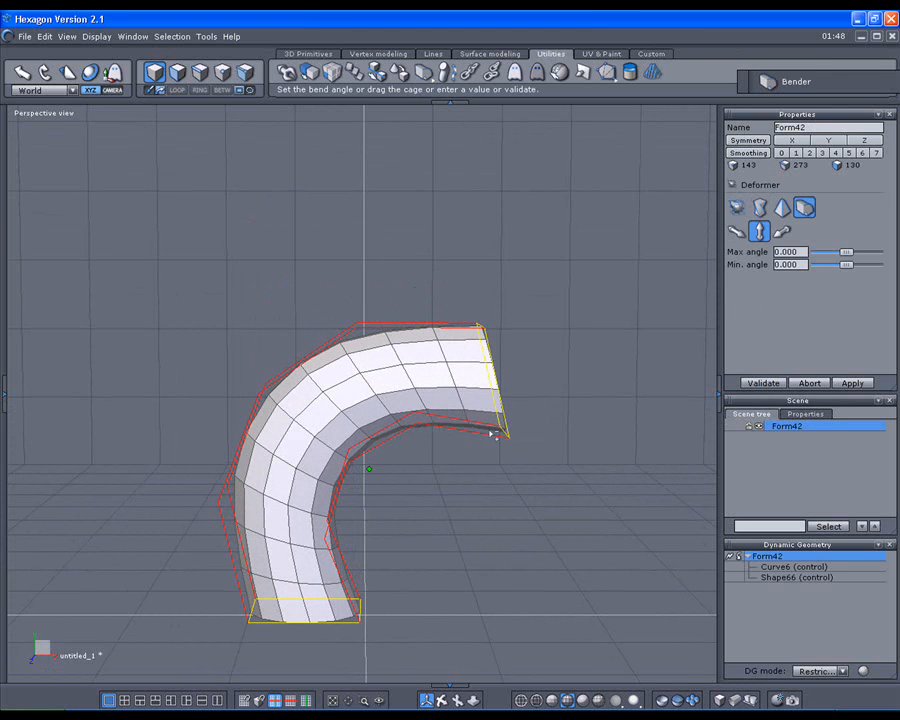
{"action": "left_click", "coordinate": [748, 383]}
Select a block of six faces, three wide and two high, on the outer curve of the bent tube
{"action": "middle_click_drag", "start_coordinate": [445, 362], "coordinate": [715, 422]}
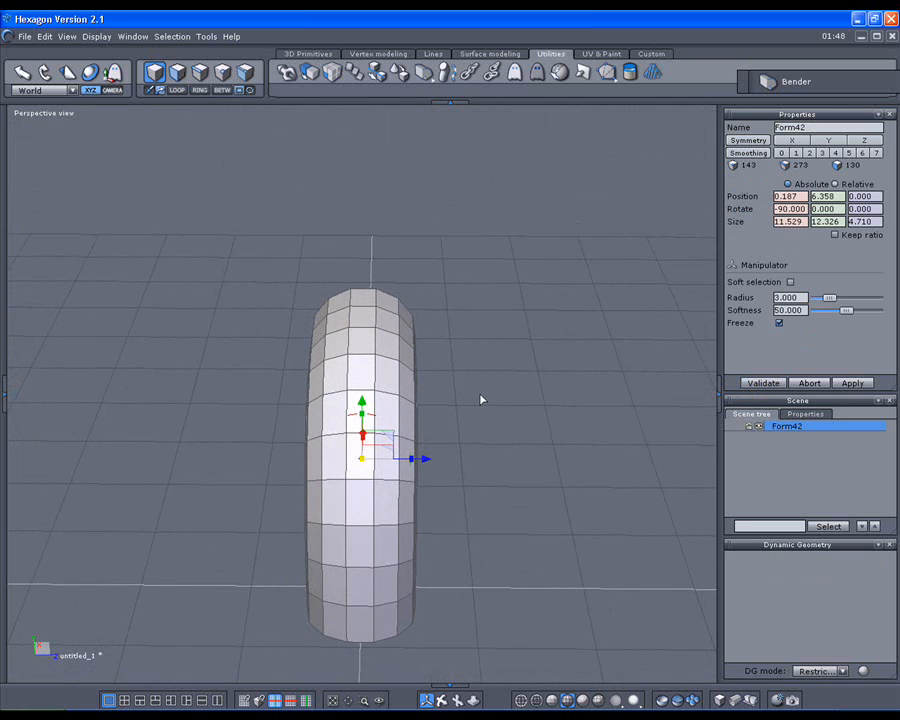
{"action": "scroll", "coordinate": [481, 398], "scroll_direction": "up", "scroll_amount": 2}
{"action": "middle_click_drag", "start_coordinate": [484, 390], "coordinate": [437, 389]}
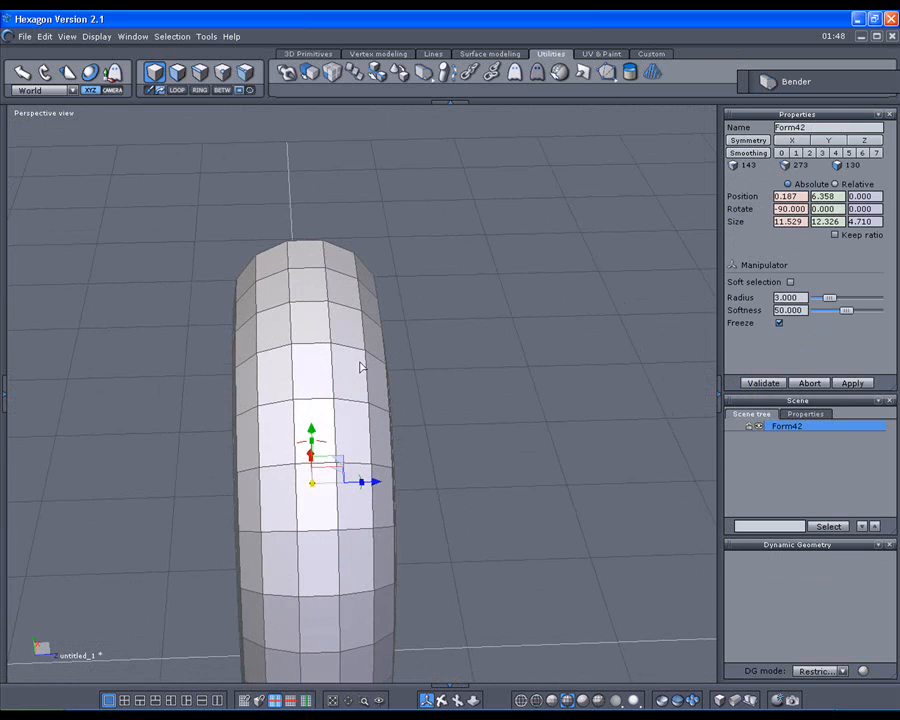
{"action": "left_click", "coordinate": [177, 72]}
{"action": "left_click", "coordinate": [308, 370]}
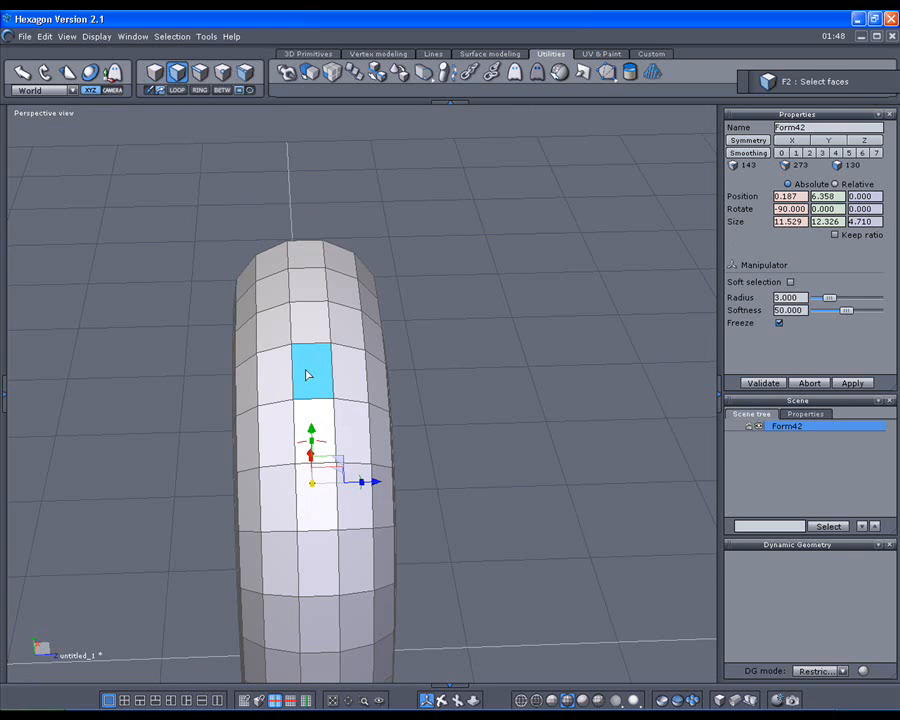
{"action": "mouse_move", "coordinate": [311, 380]}
{"action": "left_mouse_down"}
{"action": "mouse_move", "coordinate": [293, 392]}
{"action": "mouse_move", "coordinate": [297, 438]}
{"action": "mouse_move", "coordinate": [348, 428]}
{"action": "mouse_move", "coordinate": [352, 382]}
{"action": "left_mouse_up"}
{"action": "scroll", "coordinate": [418, 426], "scroll_direction": "up", "scroll_amount": 3}
{"action": "scroll", "coordinate": [490, 376], "scroll_direction": "down", "scroll_amount": 3}
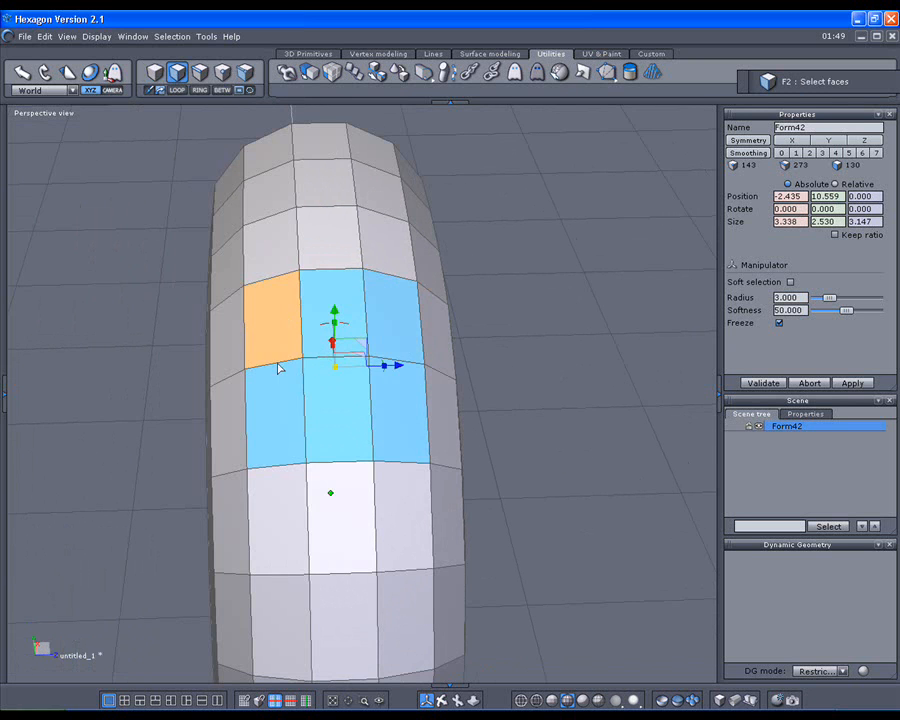
Convert the selected faces' borders to edges, duplicate that outline as a separate curve, and toggle the curve's visibility off and on
{"action": "right_click_drag", "start_coordinate": [540, 398], "coordinate": [506, 394]}
{"action": "left_click", "coordinate": [172, 36]}
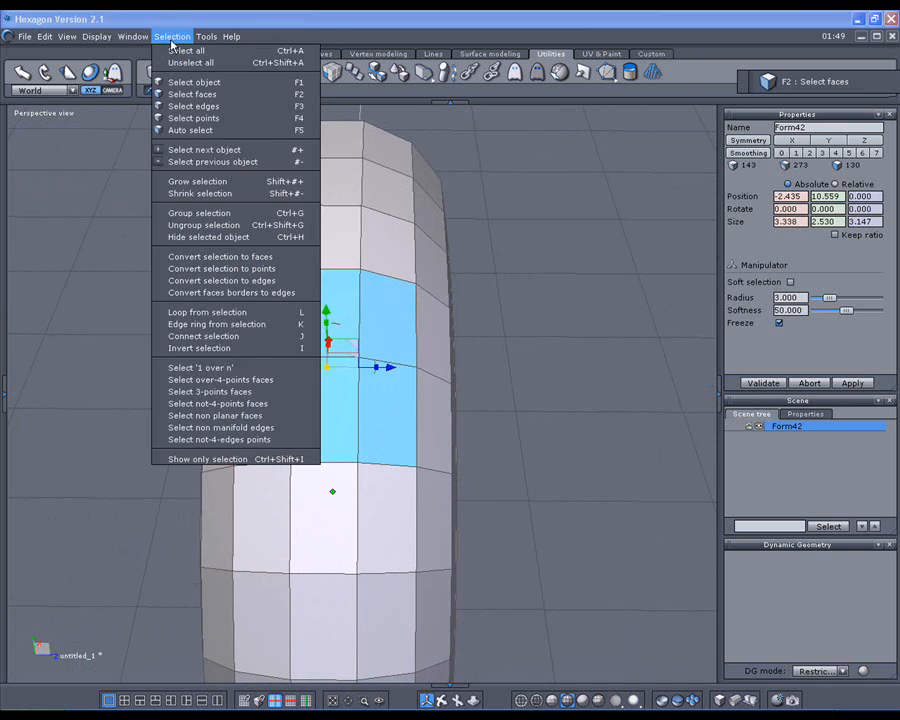
{"action": "left_click", "coordinate": [222, 294]}
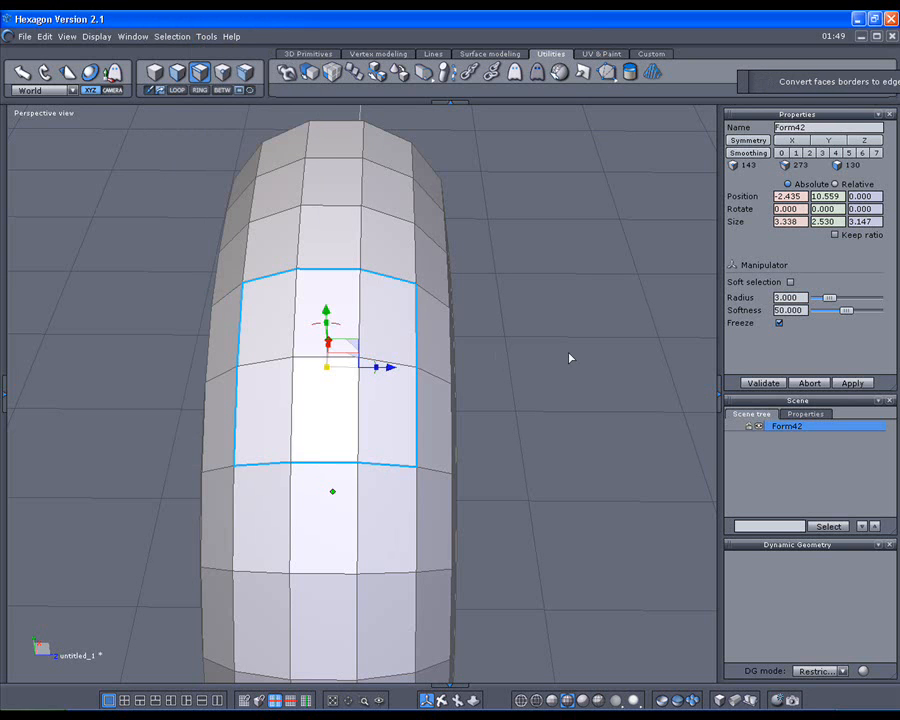
{"action": "key", "text": "ctrl+c"}
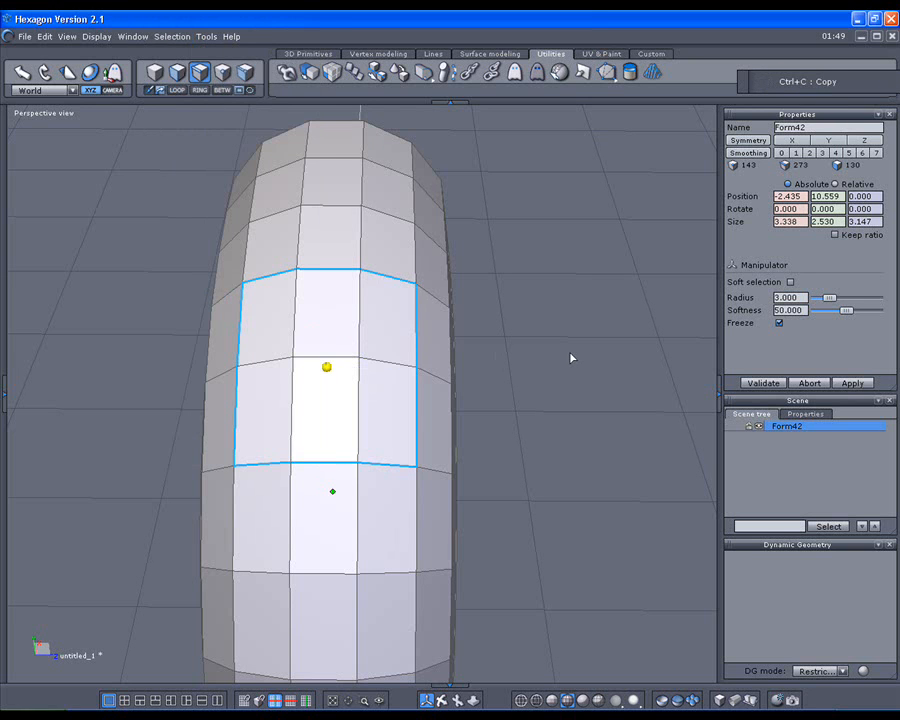
{"action": "key", "text": "ctrl+v"}
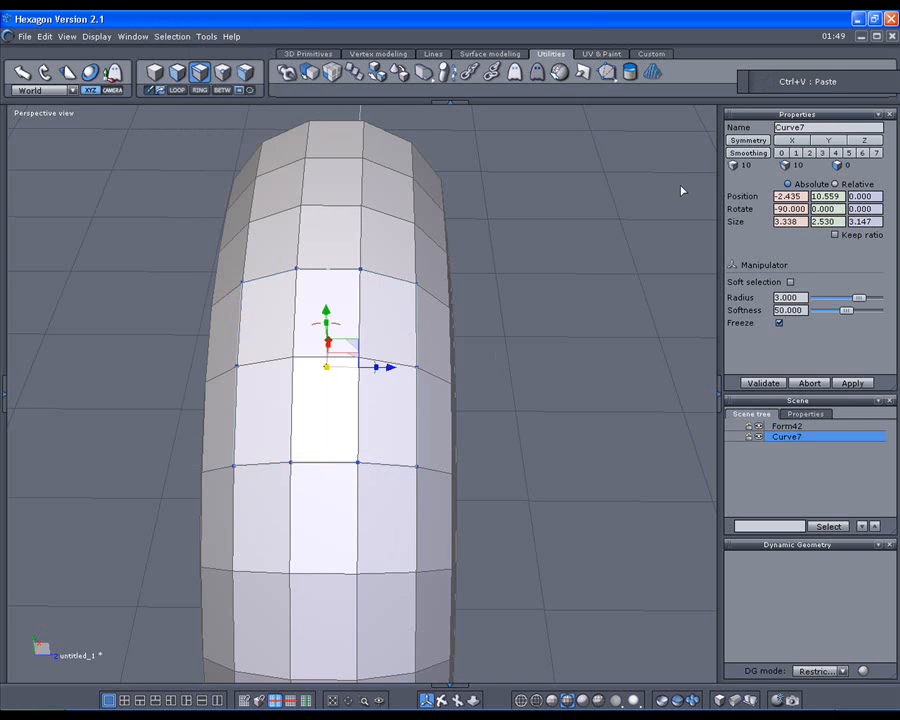
{"action": "left_click", "coordinate": [758, 438]}
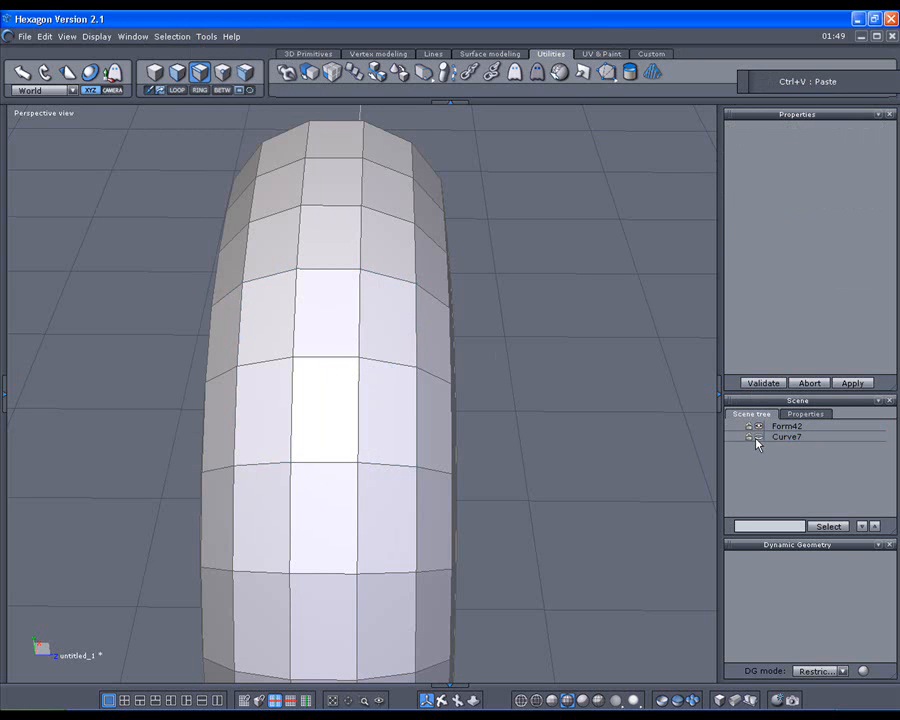
{"action": "left_click", "coordinate": [759, 437]}
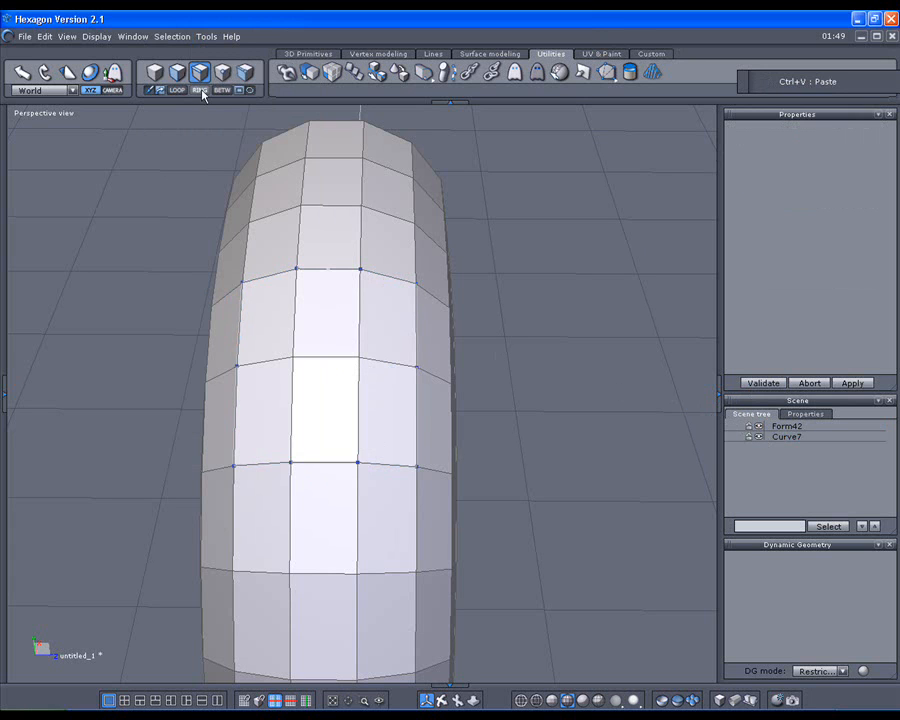
Reselect the six faces enclosed by the outline curve on the bent tube
{"action": "left_click", "coordinate": [785, 426]}
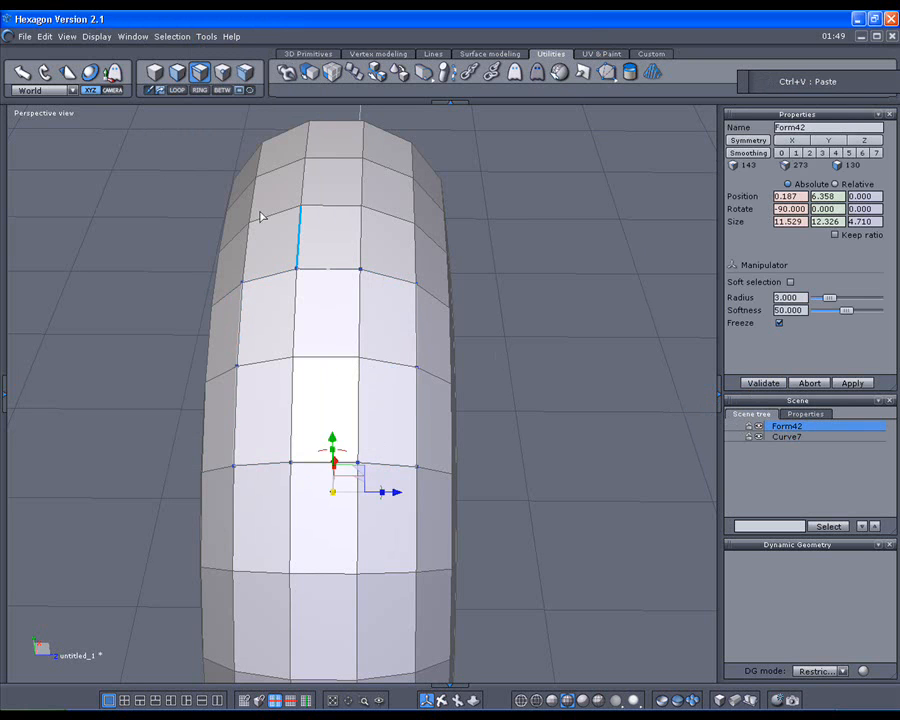
{"action": "left_click", "coordinate": [177, 73]}
{"action": "left_click", "coordinate": [272, 342]}
{"action": "left_click", "coordinate": [275, 410], "text": "shift"}
{"action": "left_click", "coordinate": [342, 425], "text": "shift"}
{"action": "left_click", "coordinate": [390, 412], "text": "shift"}
{"action": "left_click", "coordinate": [376, 345], "text": "shift"}
{"action": "left_click", "coordinate": [331, 334], "text": "shift"}
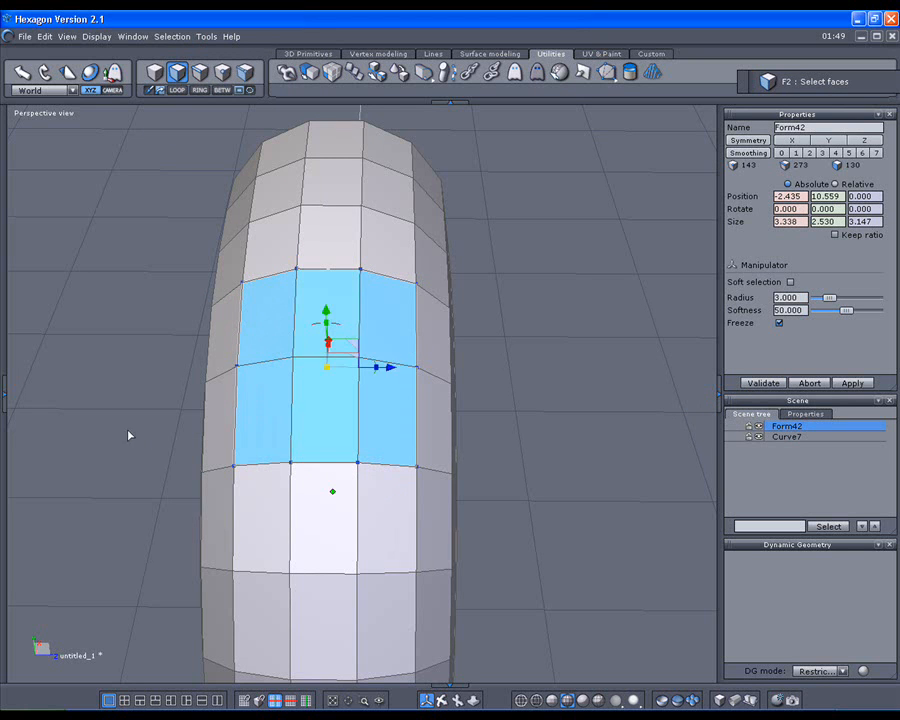
Create a shading domain from the six selected faces and change its material colour to pink
{"action": "left_click", "coordinate": [6, 390]}
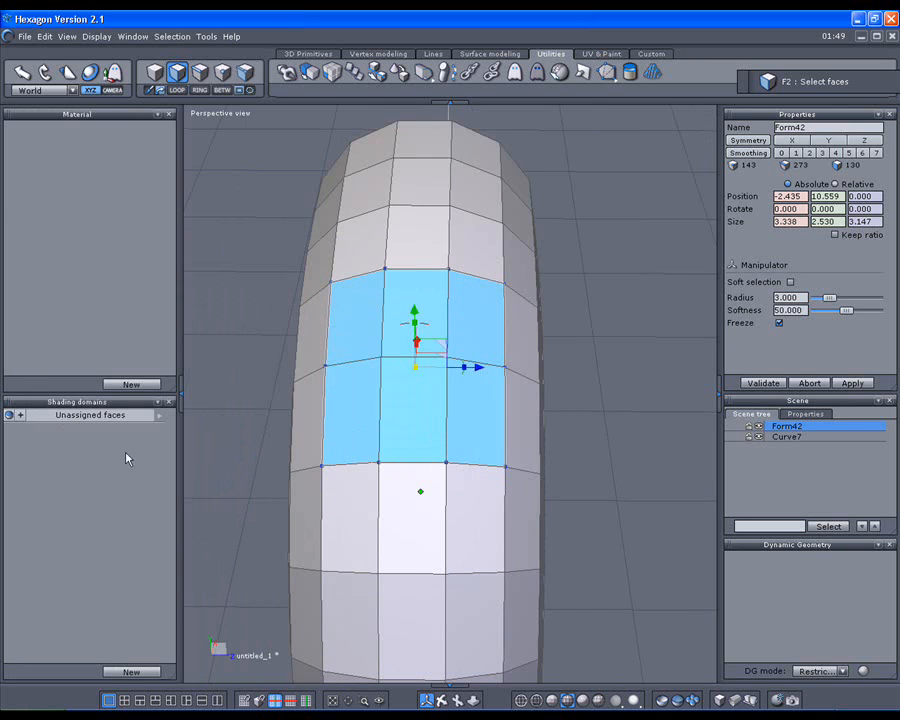
{"action": "left_click", "coordinate": [131, 671]}
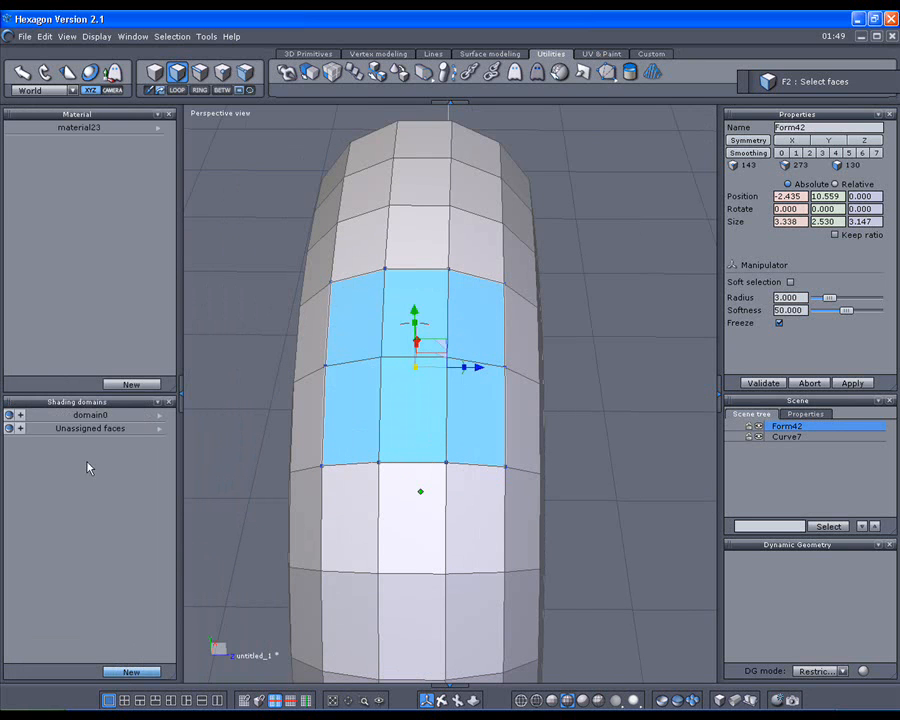
{"action": "left_click", "coordinate": [68, 415]}
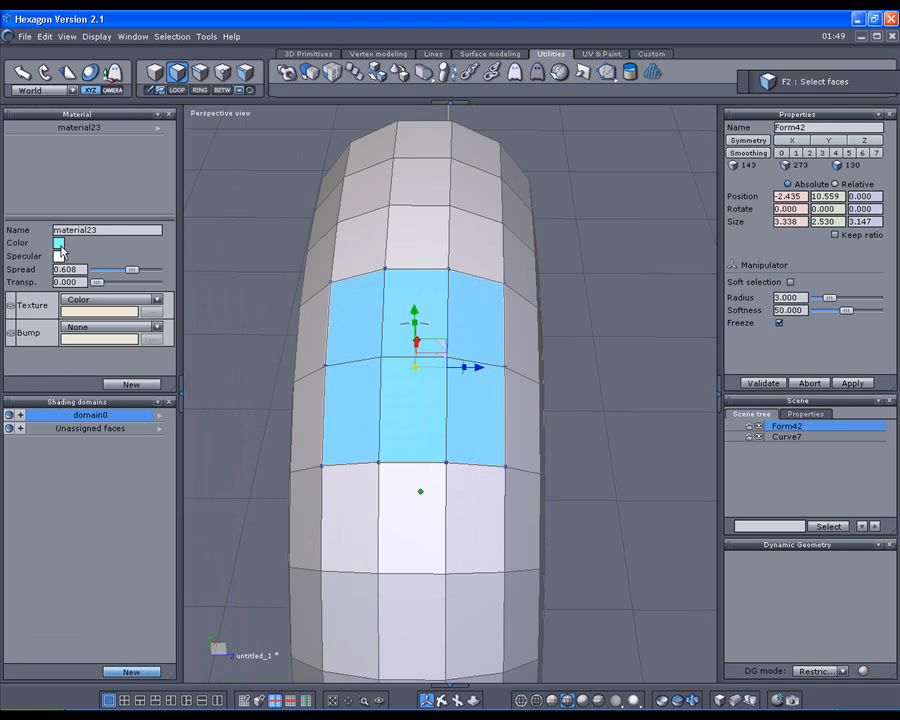
{"action": "left_click", "coordinate": [59, 244]}
{"action": "left_click_drag", "start_coordinate": [88, 280], "coordinate": [159, 281]}
{"action": "left_click", "coordinate": [240, 304]}
{"action": "left_click", "coordinate": [182, 392]}
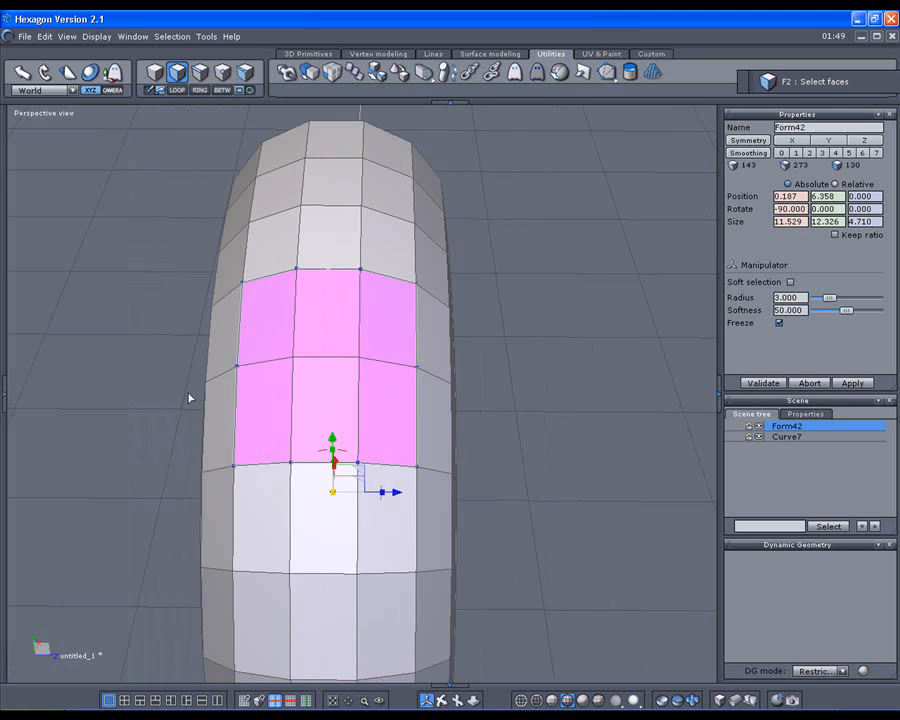
Draw a small vertical cylinder beside the bent tube, with a radius of about 1.05 and a height of about 1.55
{"action": "middle_click_drag", "start_coordinate": [558, 468], "coordinate": [478, 443]}
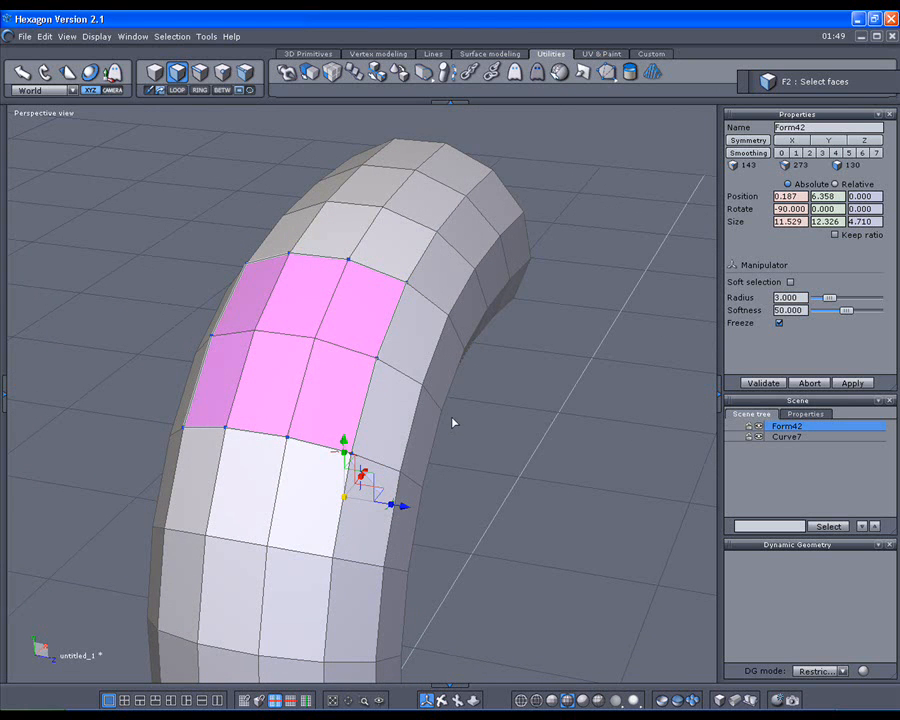
{"action": "scroll", "coordinate": [393, 414], "scroll_direction": "down", "scroll_amount": 3}
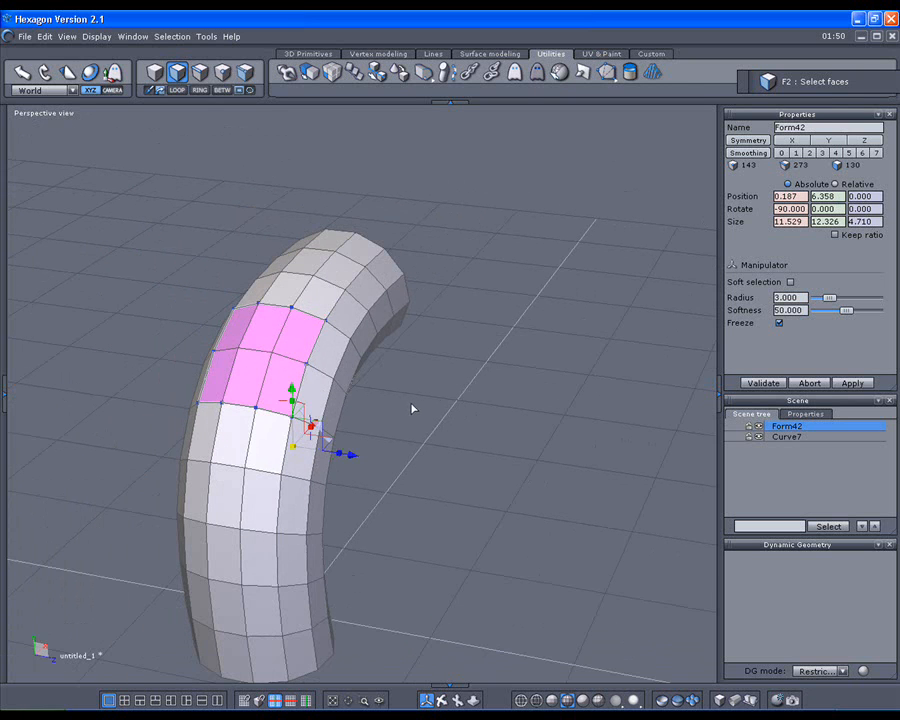
{"action": "left_click", "coordinate": [308, 53]}
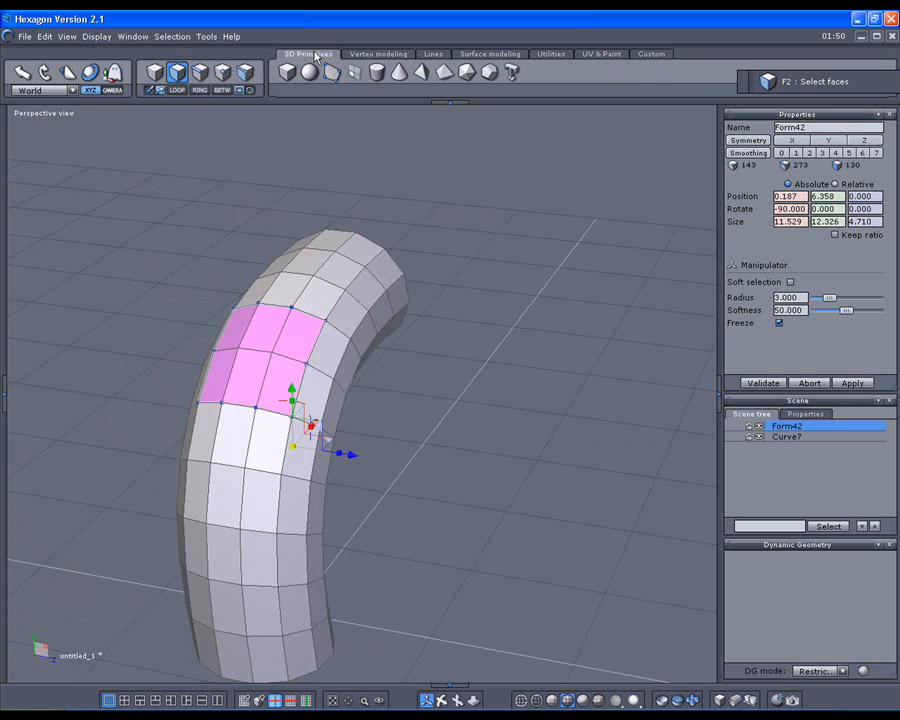
{"action": "left_click", "coordinate": [377, 72]}
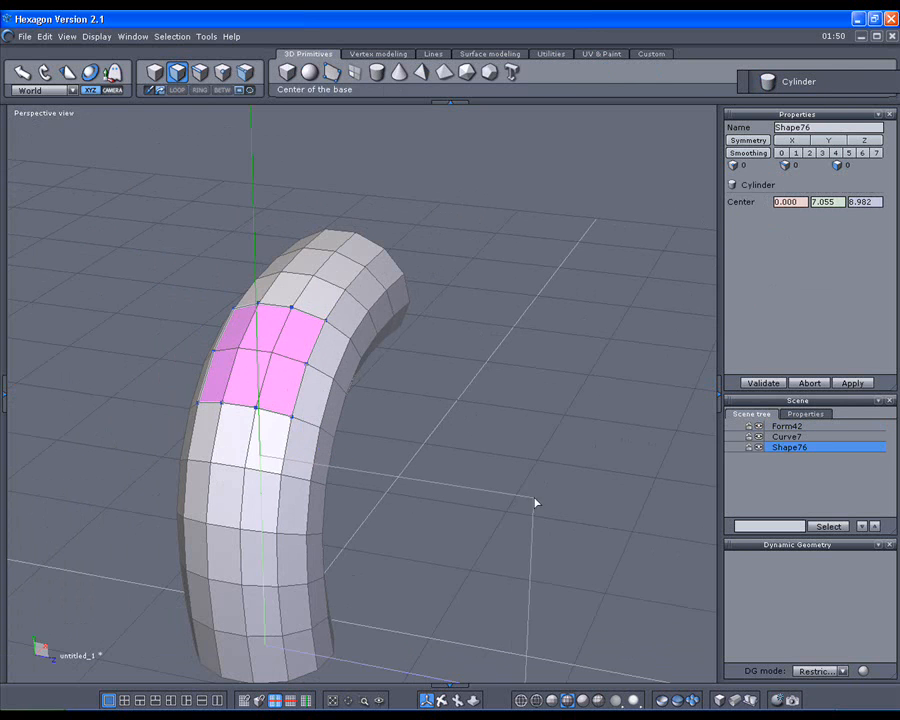
{"action": "left_click", "coordinate": [500, 467]}
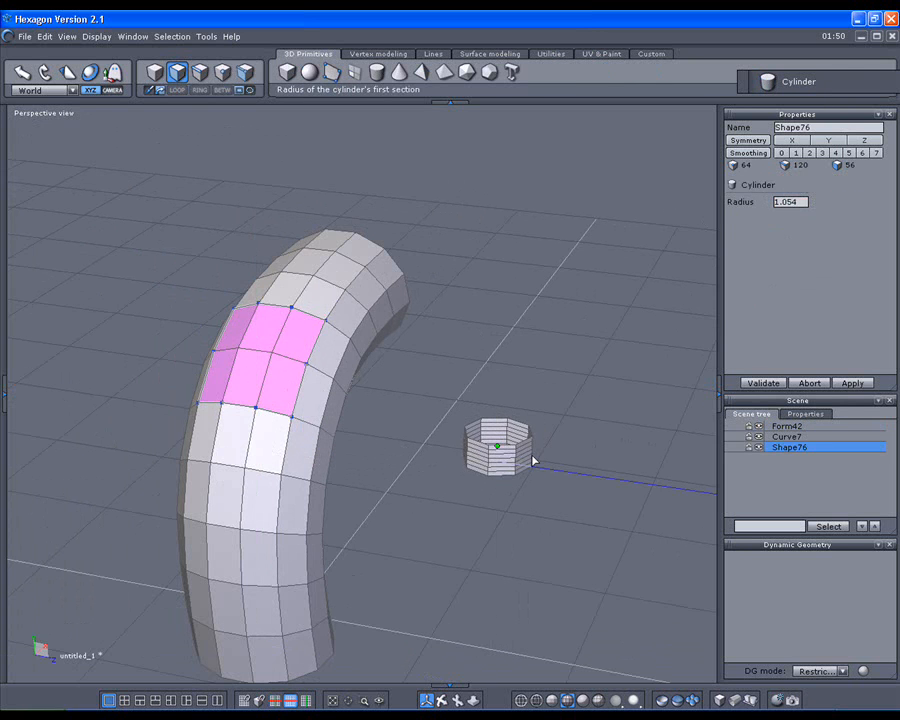
{"action": "left_click", "coordinate": [534, 460]}
{"action": "scroll", "coordinate": [532, 423], "scroll_direction": "up", "scroll_amount": 3}
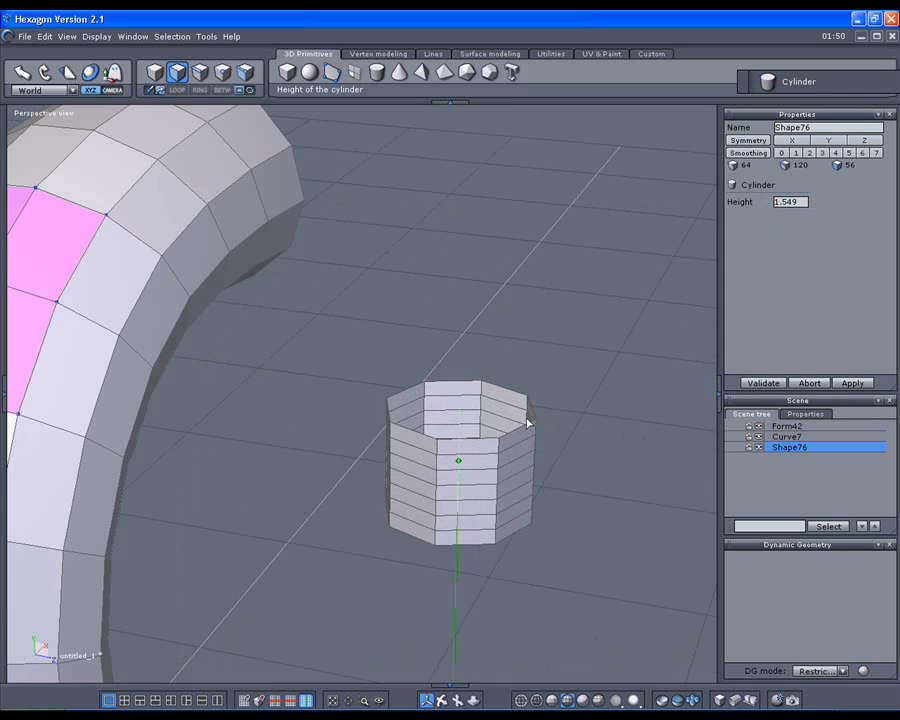
{"action": "left_click", "coordinate": [528, 423]}
Set the small cylinder's tessellation to 10 points per section and 2 sections, and close both of its ends
{"action": "left_click", "coordinate": [814, 199]}
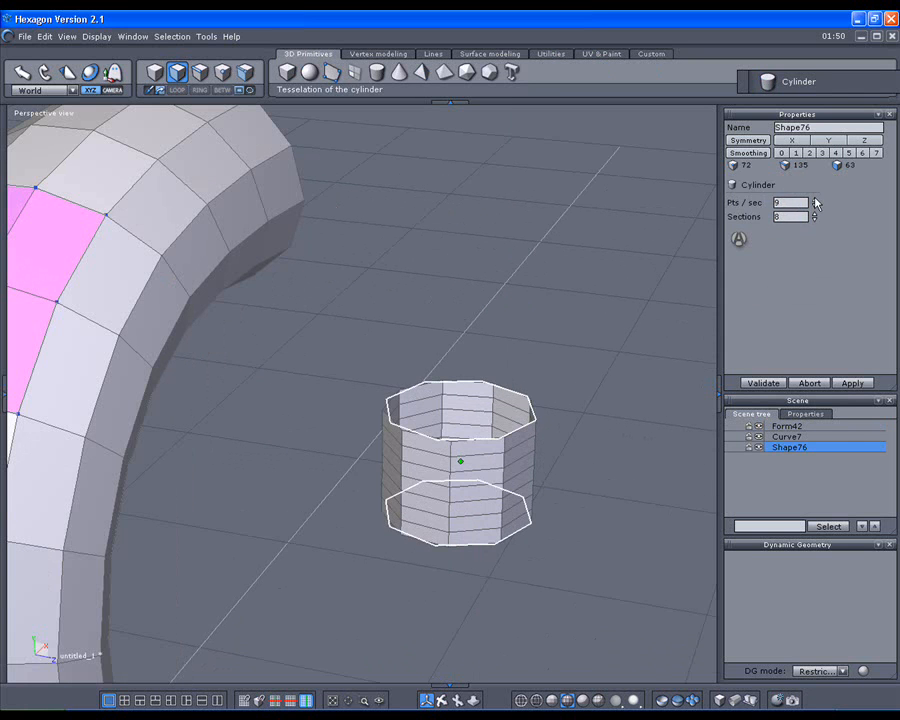
{"action": "left_click", "coordinate": [814, 199]}
{"action": "left_click_drag", "start_coordinate": [815, 217], "coordinate": [815, 242]}
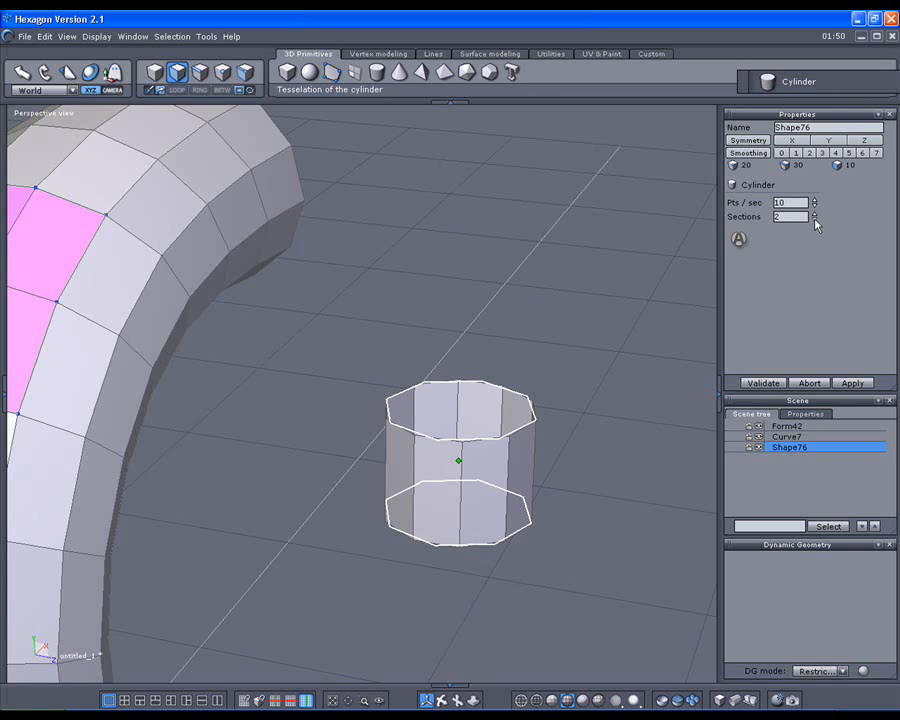
{"action": "left_click", "coordinate": [741, 244]}
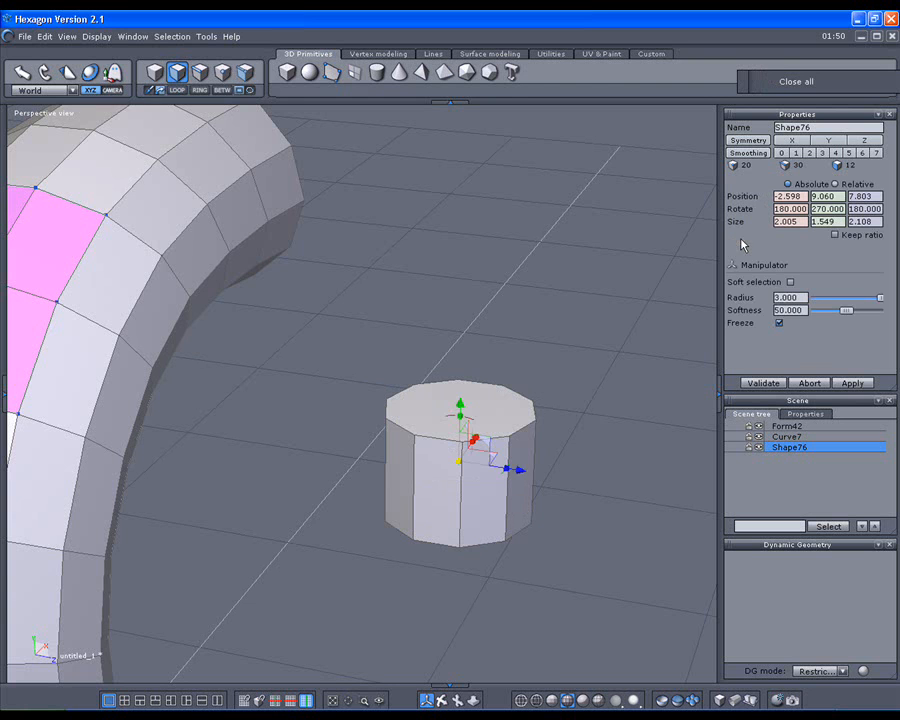
Scale the small cylinder down uniformly to a size of about 1.54 by 1.19 by 1.61
{"action": "scroll", "coordinate": [565, 430], "scroll_direction": "down", "scroll_amount": 4}
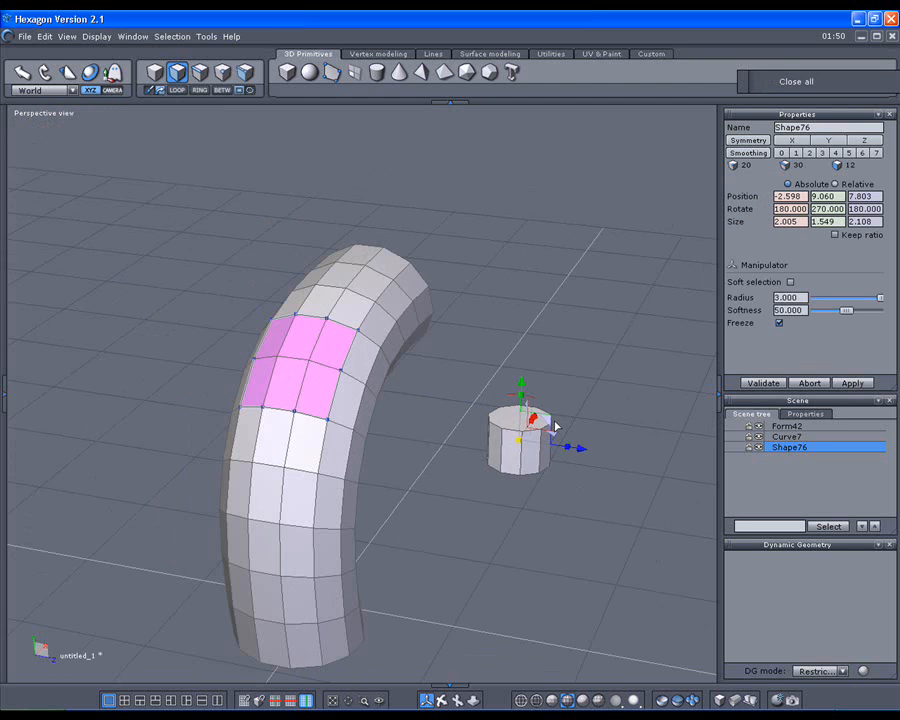
{"action": "key", "text": "2"}
{"action": "key", "text": "5"}
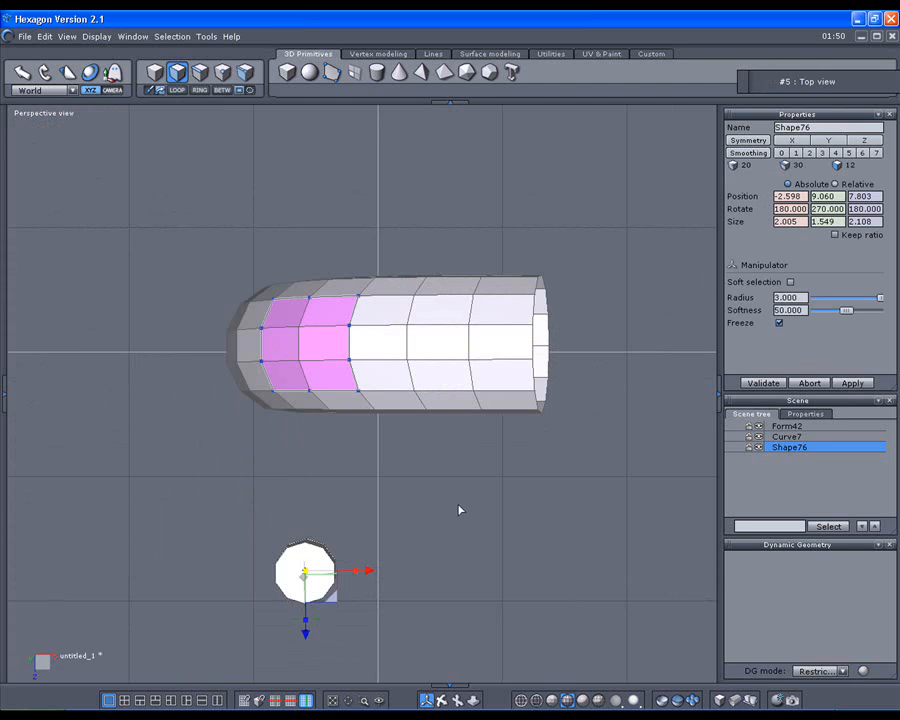
{"action": "middle_click_drag", "start_coordinate": [456, 475], "coordinate": [460, 434]}
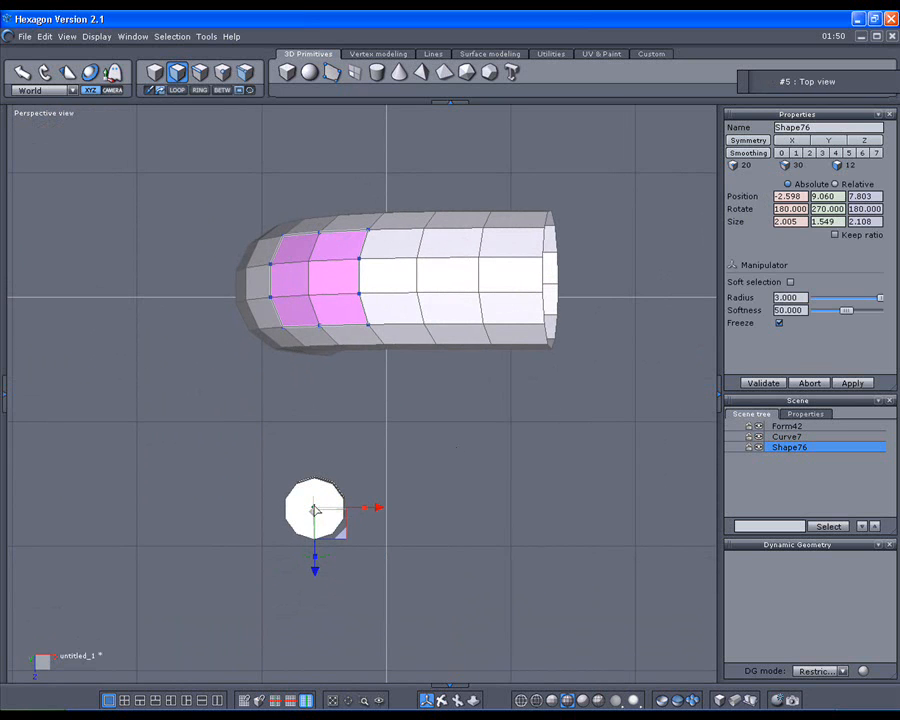
{"action": "left_click_drag", "start_coordinate": [317, 508], "coordinate": [325, 536]}
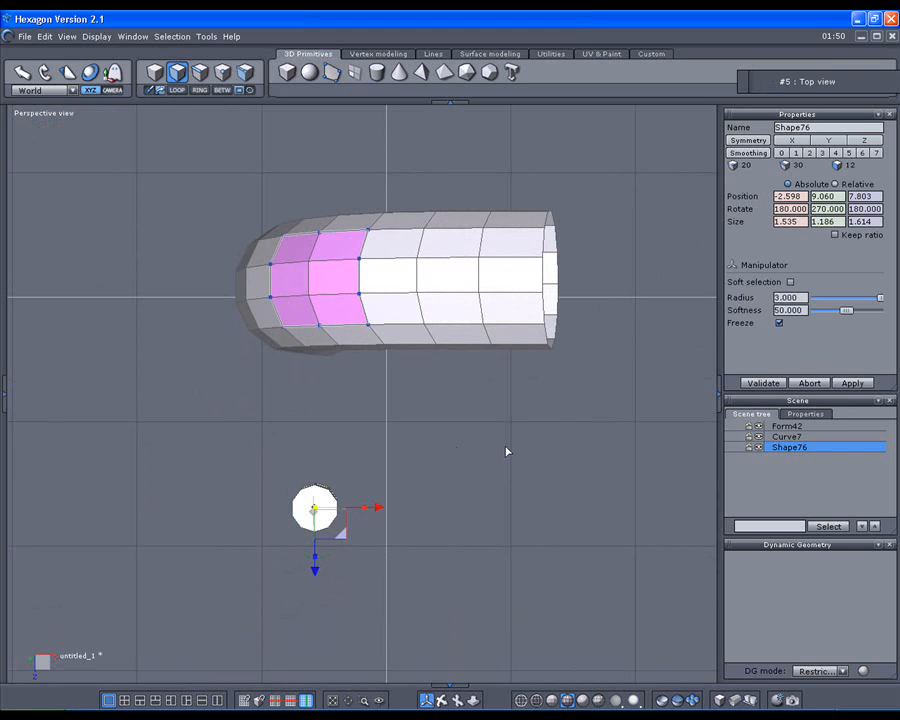
Lay the small cylinder on a middle face of the tube's pink patch with the Lay on tool, keeping the rotation at 0
{"action": "left_click", "coordinate": [549, 57]}
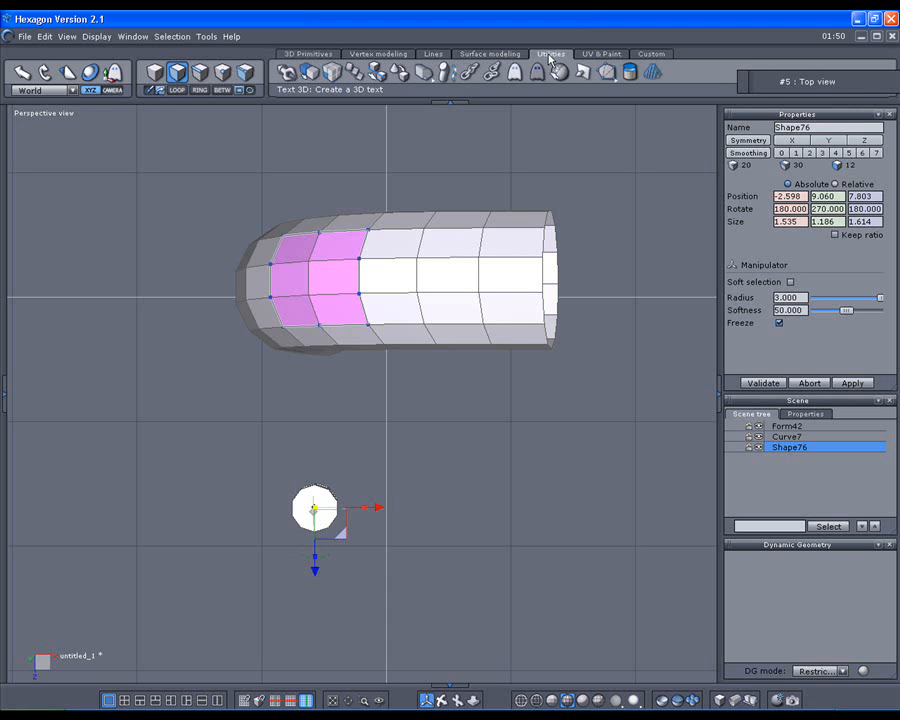
{"action": "left_click", "coordinate": [403, 76]}
{"action": "left_click", "coordinate": [314, 505]}
{"action": "left_click", "coordinate": [330, 288]}
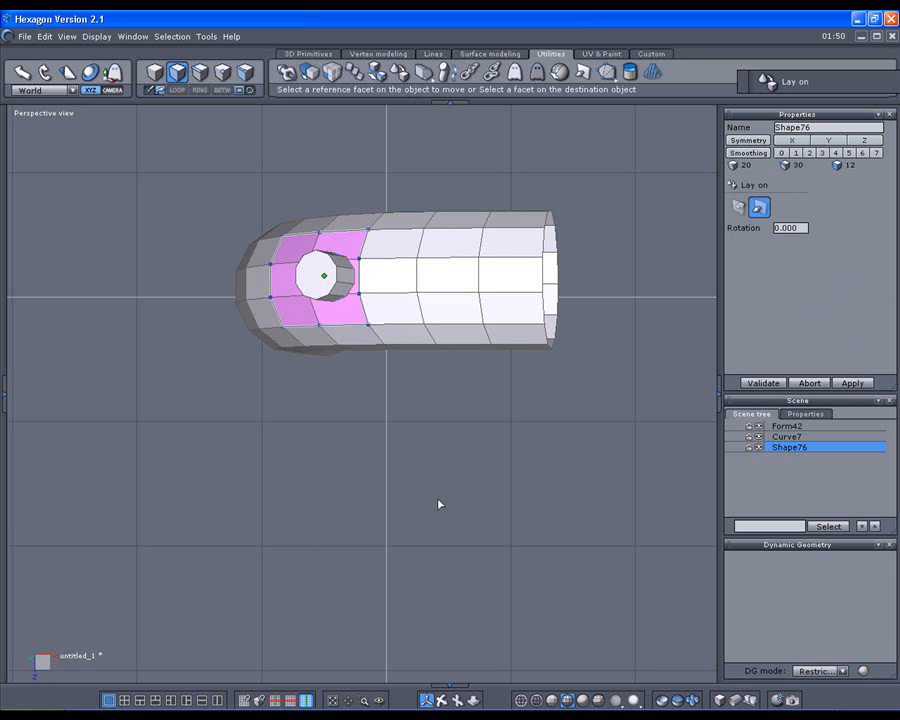
{"action": "middle_click_drag", "start_coordinate": [390, 518], "coordinate": [504, 458]}
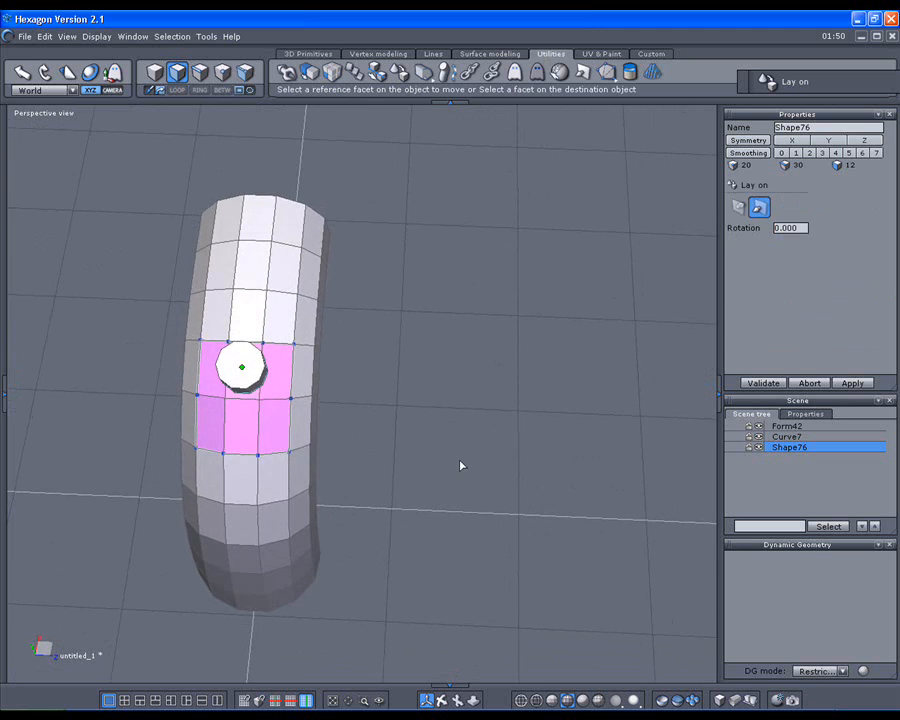
{"action": "scroll", "coordinate": [455, 456], "scroll_direction": "up", "scroll_amount": 2}
{"action": "middle_click_drag", "start_coordinate": [346, 466], "coordinate": [494, 478]}
{"action": "scroll", "coordinate": [468, 474], "scroll_direction": "up", "scroll_amount": 3}
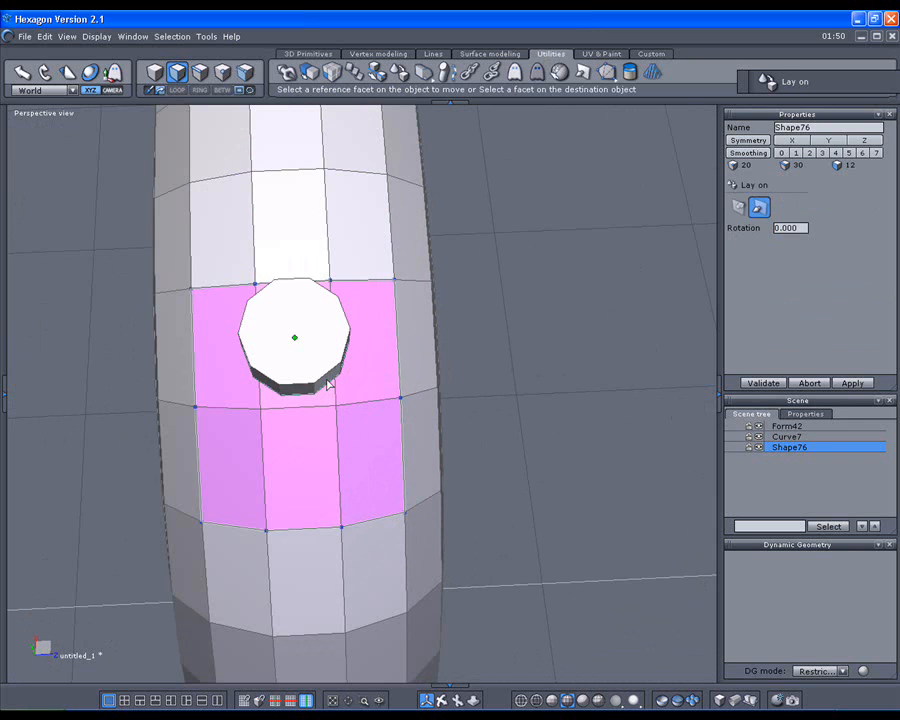
{"action": "left_click", "coordinate": [766, 384]}
{"action": "middle_click_drag", "start_coordinate": [631, 450], "coordinate": [352, 295]}
{"action": "left_click_drag", "start_coordinate": [308, 254], "coordinate": [212, 289]}
{"action": "key", "text": "ctrl+z"}
Lower the whole small cylinder into the tube's surface, to a Y position of about 10.28
{"action": "left_click", "coordinate": [155, 75]}
{"action": "middle_click_drag", "start_coordinate": [162, 362], "coordinate": [651, 253]}
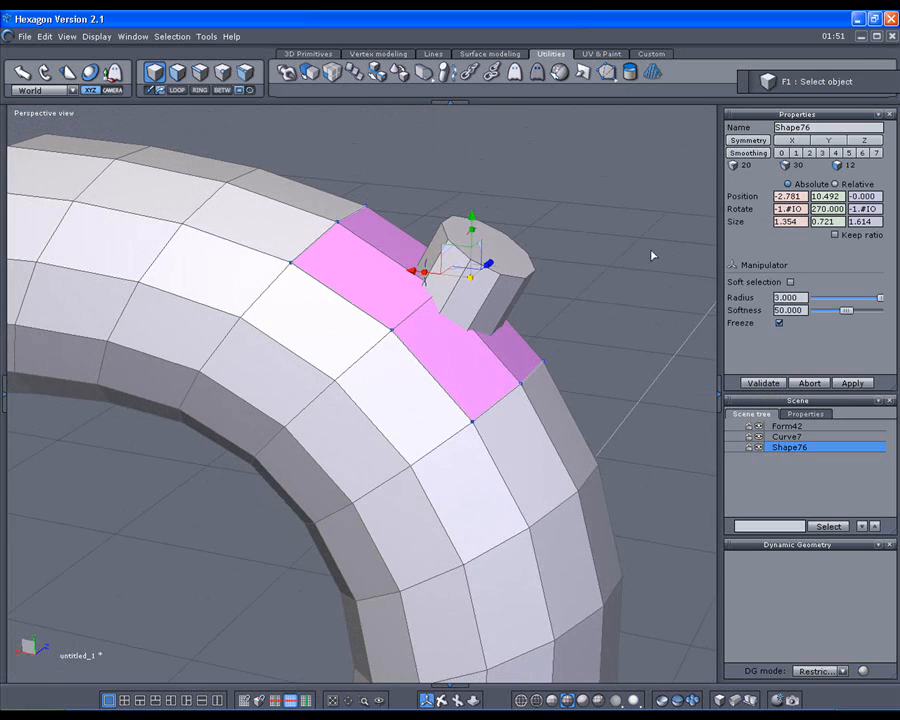
{"action": "left_click_drag", "start_coordinate": [474, 221], "coordinate": [473, 229]}
{"action": "middle_click_drag", "start_coordinate": [584, 317], "coordinate": [518, 293]}
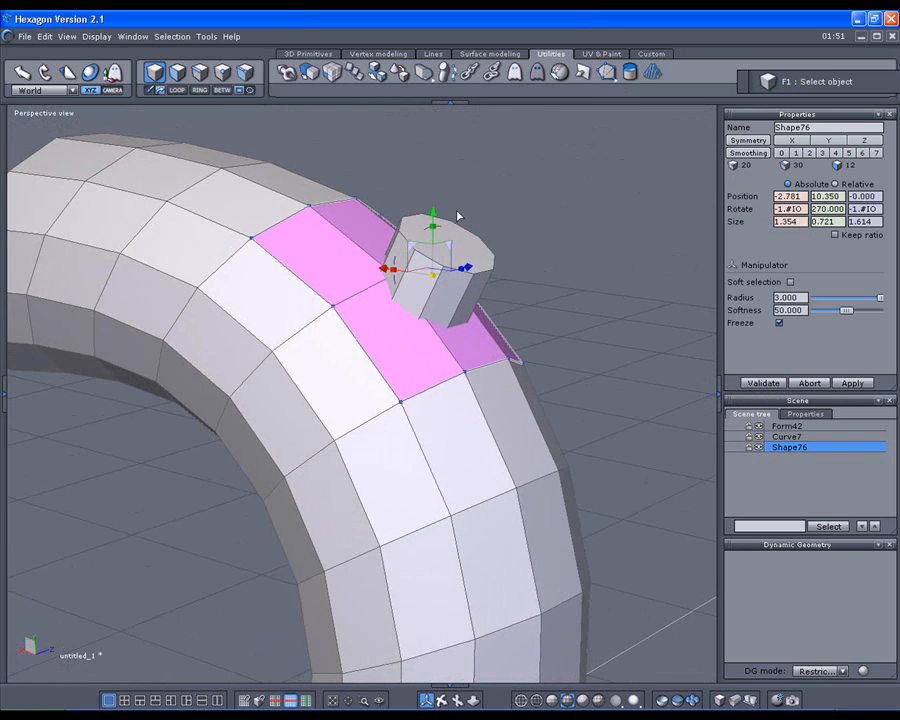
{"action": "left_click_drag", "start_coordinate": [433, 215], "coordinate": [433, 220]}
{"action": "middle_click_drag", "start_coordinate": [482, 241], "coordinate": [404, 446]}
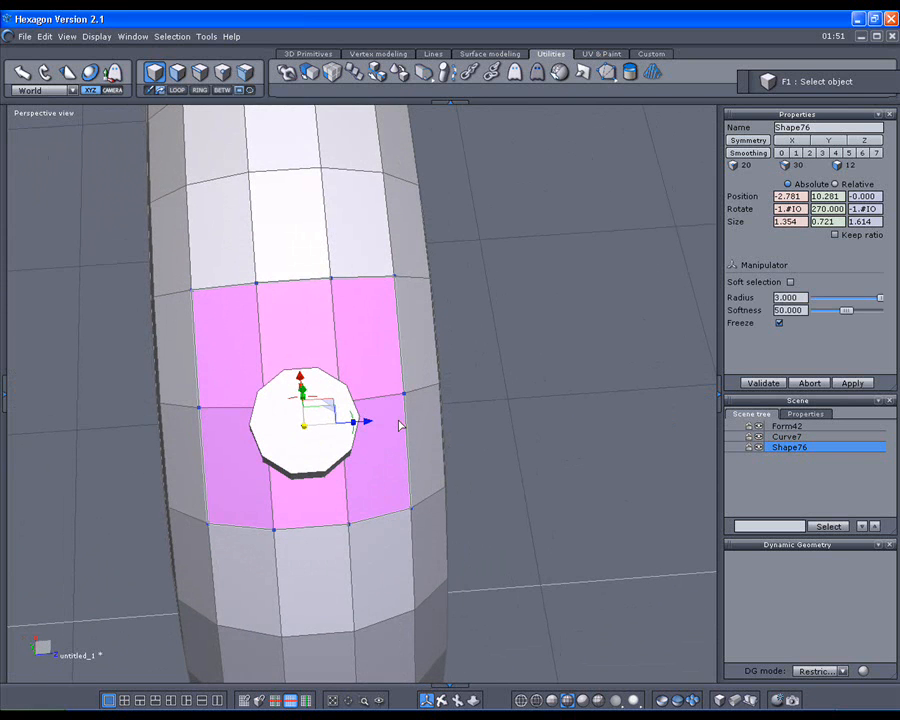
Centre the small cylinder on the pink patch, at an X position of about -2.33 and a Z position of about 0.04
{"action": "key", "text": "2"}
{"action": "key", "text": "5"}
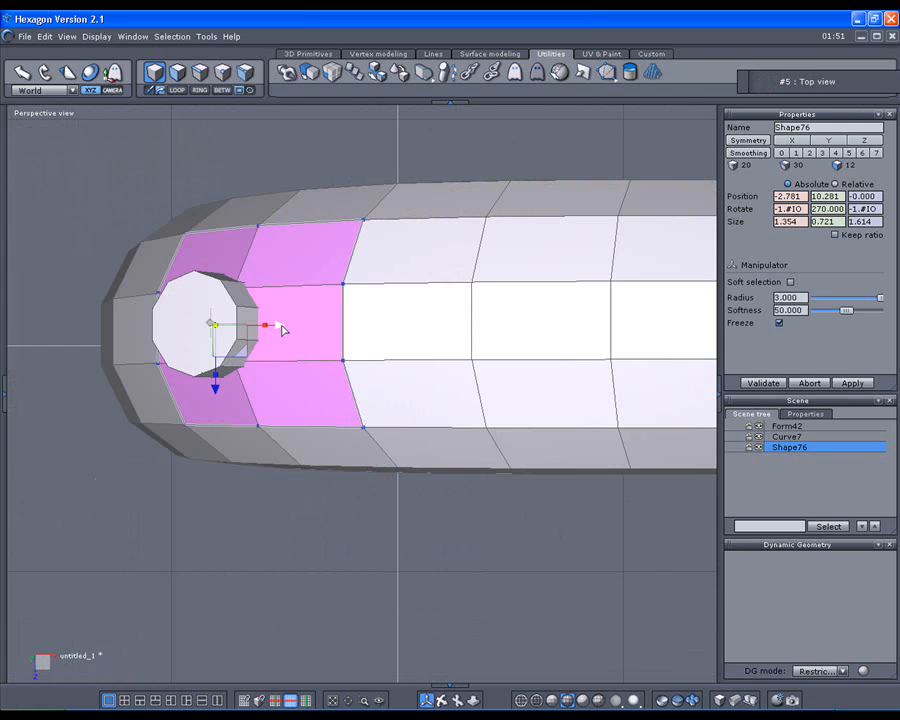
{"action": "left_click_drag", "start_coordinate": [282, 326], "coordinate": [315, 324]}
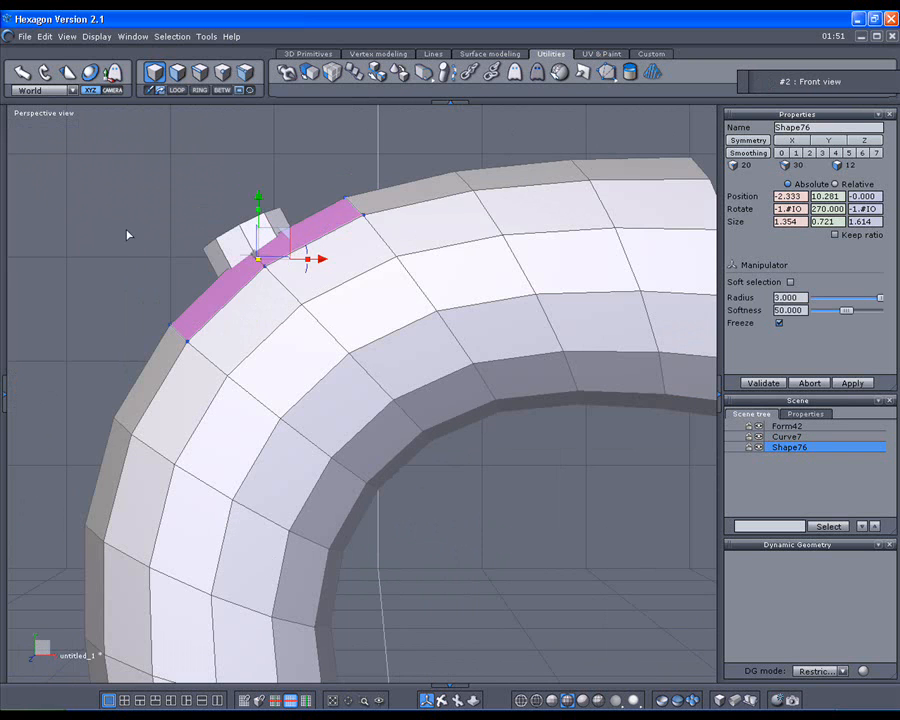
{"action": "middle_click_drag", "start_coordinate": [127, 233], "coordinate": [509, 383]}
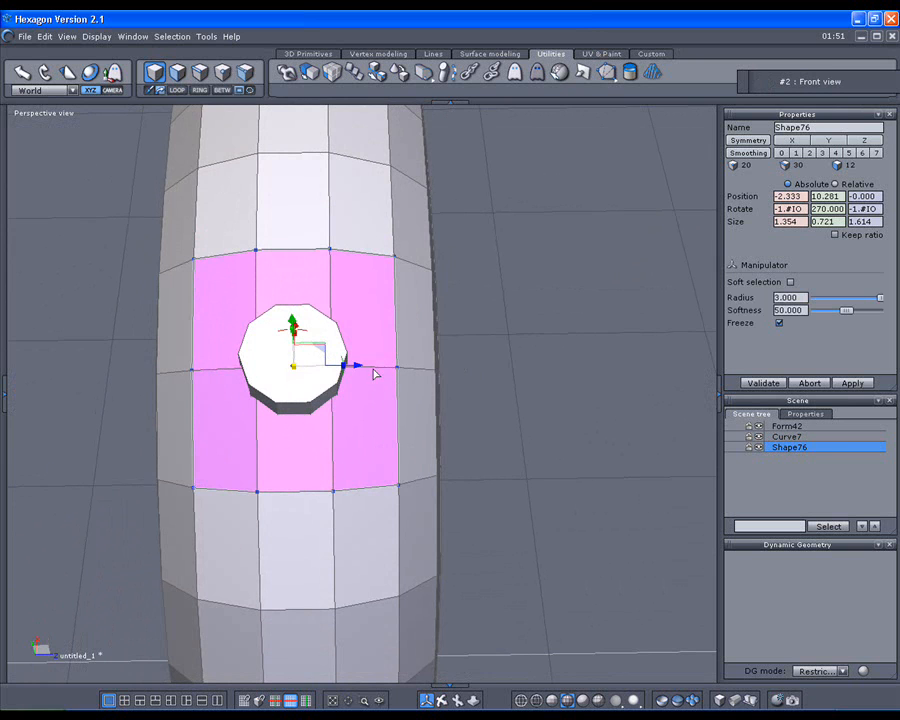
{"action": "left_click_drag", "start_coordinate": [366, 372], "coordinate": [370, 376]}
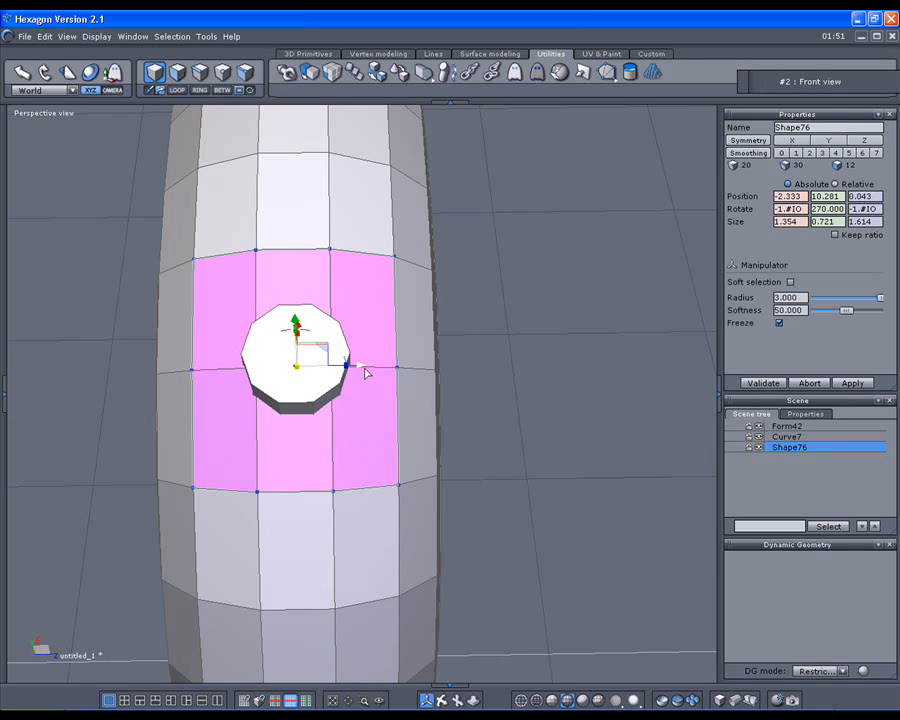
{"action": "left_click", "coordinate": [488, 54]}
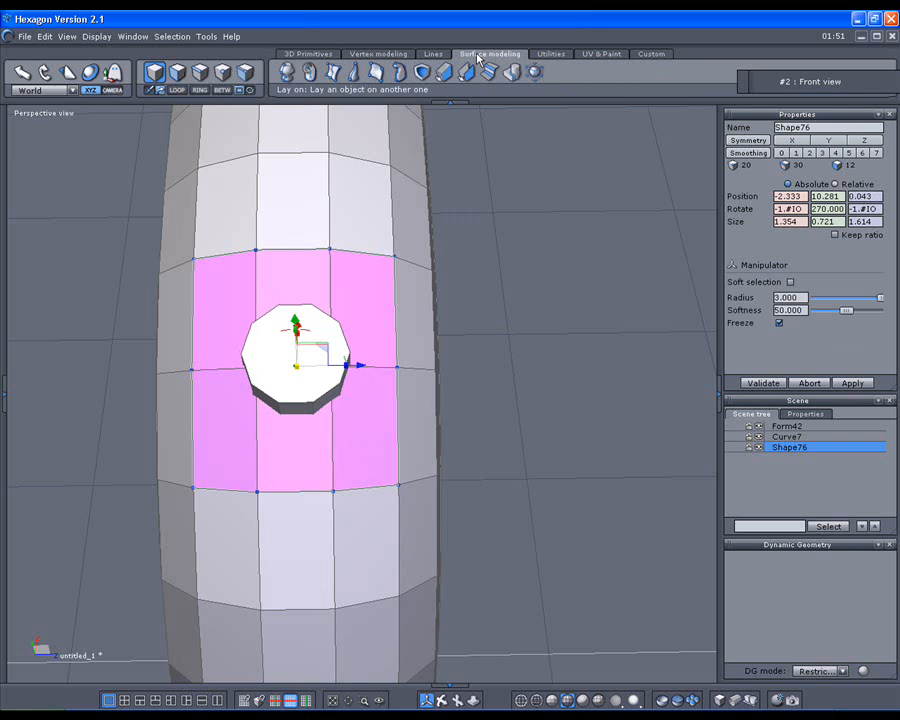
{"action": "left_click", "coordinate": [422, 72]}
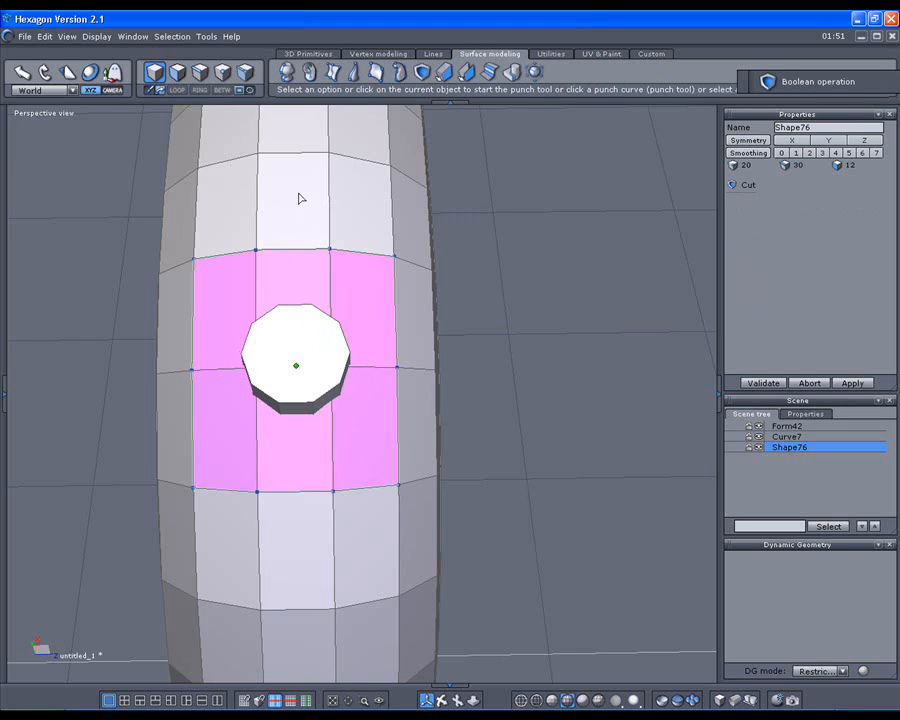
{"action": "left_click", "coordinate": [298, 198]}
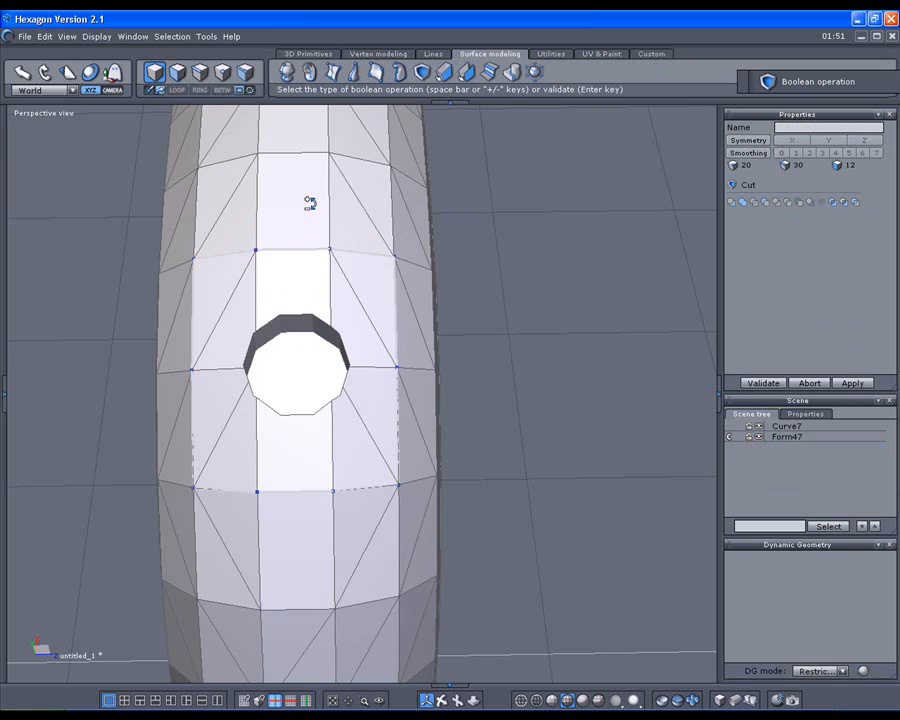
{"action": "left_click", "coordinate": [856, 204]}
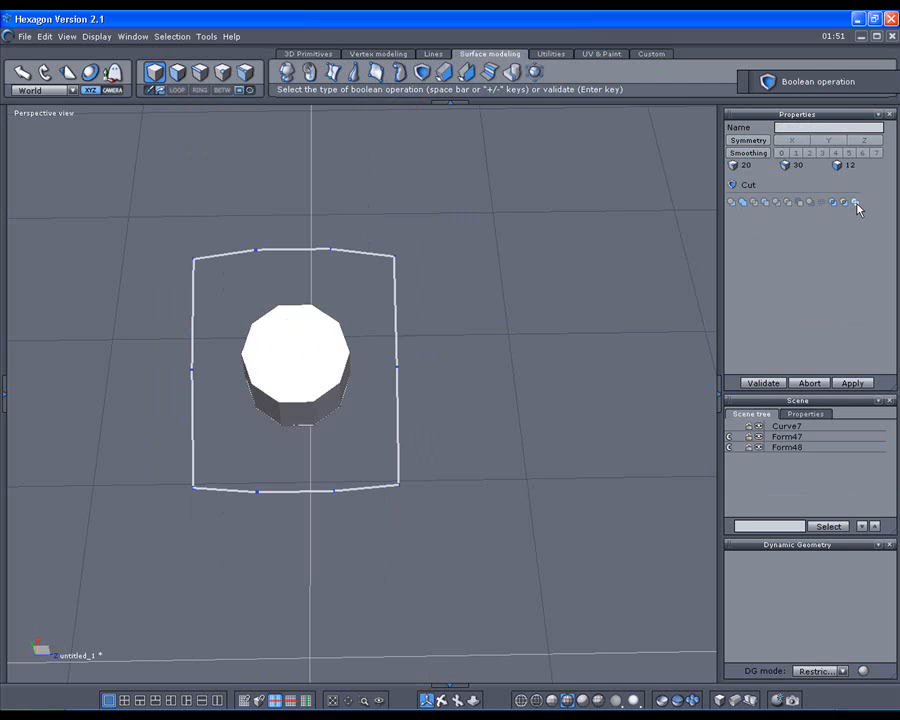
{"action": "left_click", "coordinate": [810, 383]}
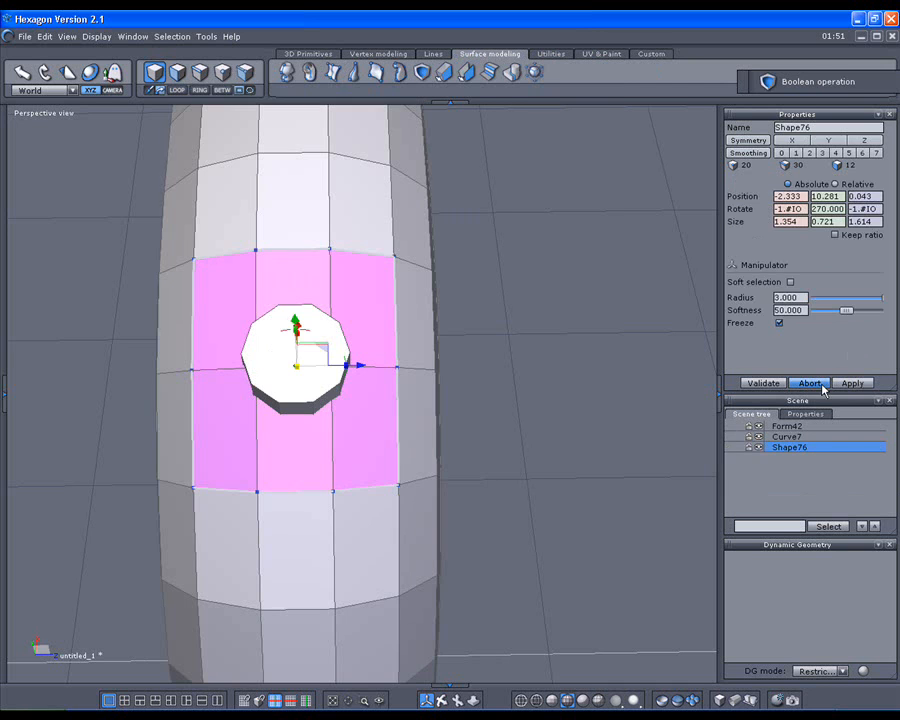
Duplicate the bent tube in place and hide the original
{"action": "left_click", "coordinate": [770, 428]}
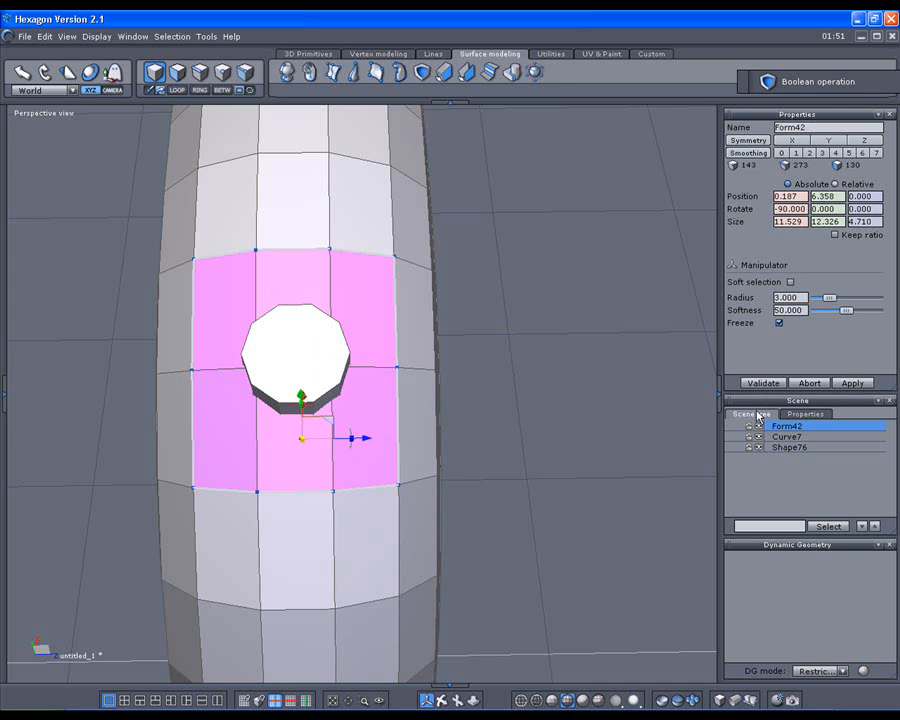
{"action": "left_click_drag", "start_coordinate": [364, 438], "coordinate": [481, 439]}
{"action": "key", "text": "ctrl+z"}
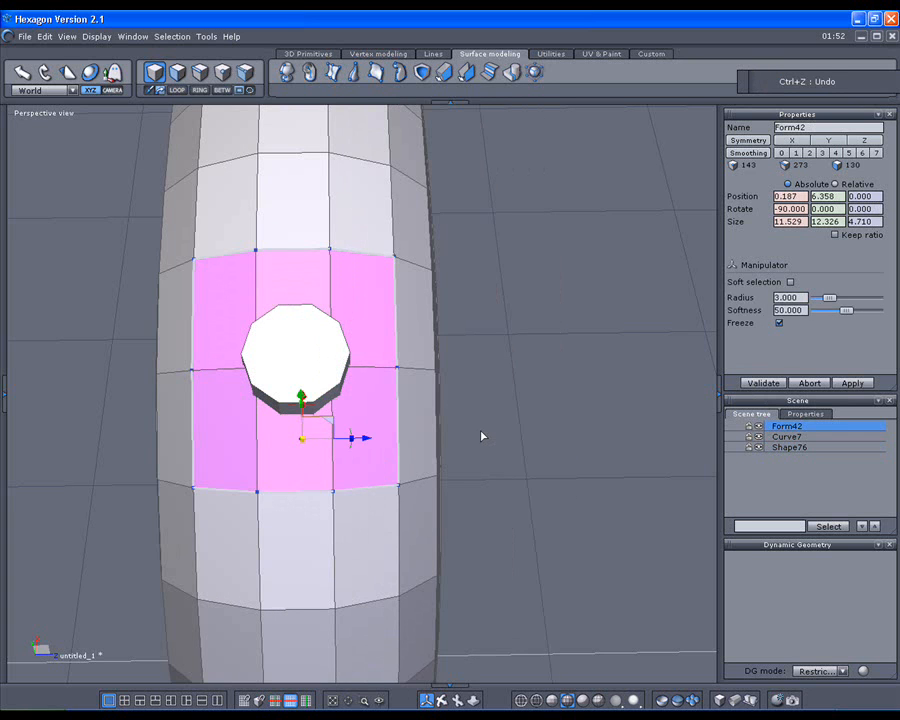
{"action": "key", "text": "ctrl+v"}
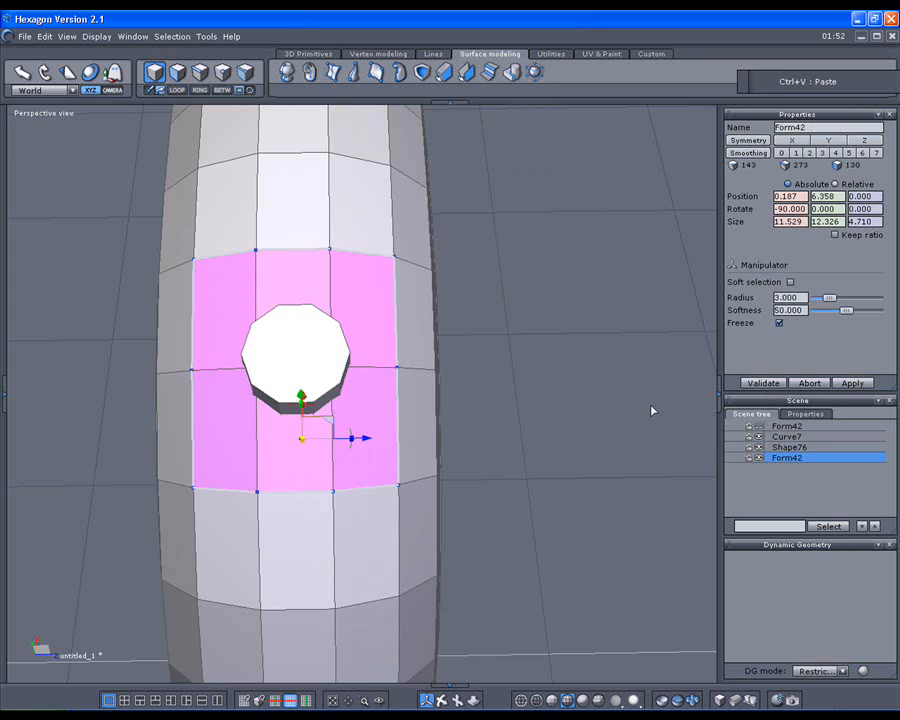
Split the small cylinder where it meets the tube copy with a Boolean operation that keeps only the cylinder pieces, and show the original tube again
{"action": "left_click", "coordinate": [327, 353]}
{"action": "key", "text": "ctrl+z"}
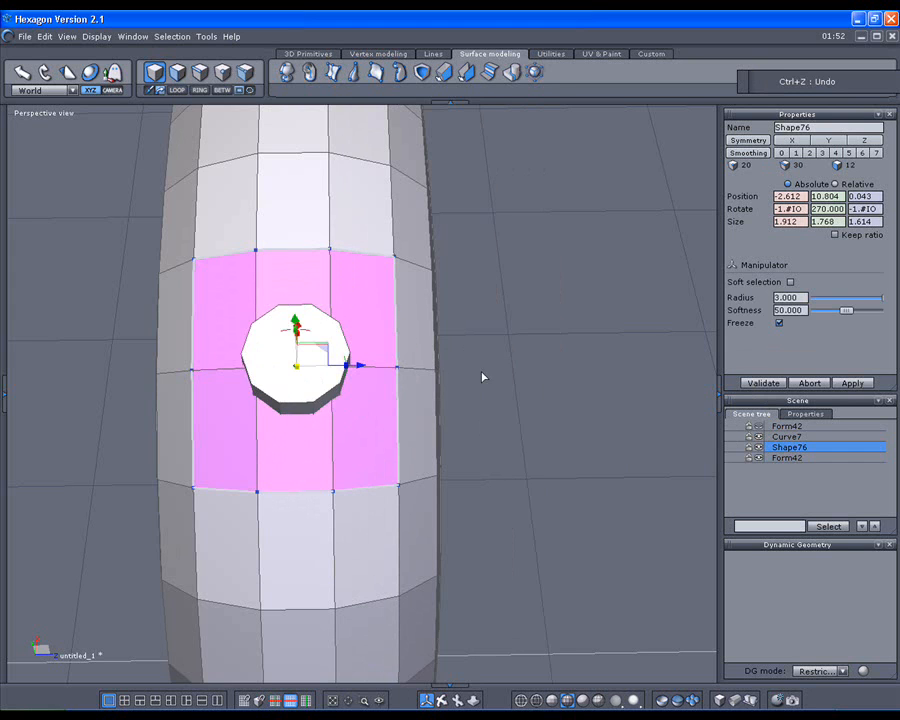
{"action": "left_click", "coordinate": [423, 75]}
{"action": "left_click", "coordinate": [345, 177]}
{"action": "middle_click_drag", "start_coordinate": [573, 293], "coordinate": [712, 256]}
{"action": "left_click", "coordinate": [854, 202]}
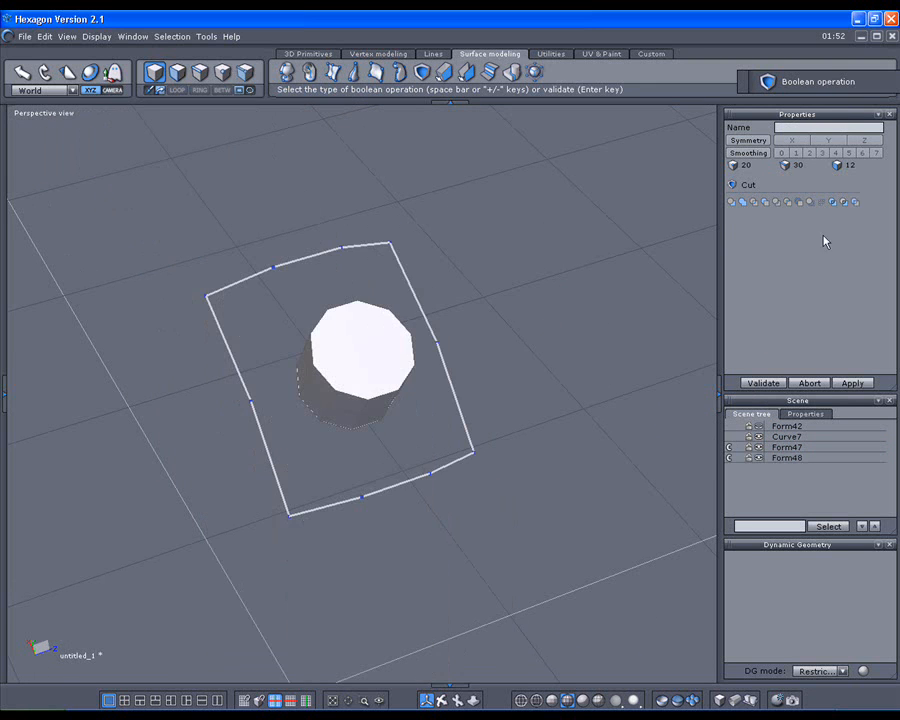
{"action": "middle_click_drag", "start_coordinate": [520, 414], "coordinate": [408, 428]}
{"action": "scroll", "coordinate": [403, 405], "scroll_direction": "up", "scroll_amount": 5}
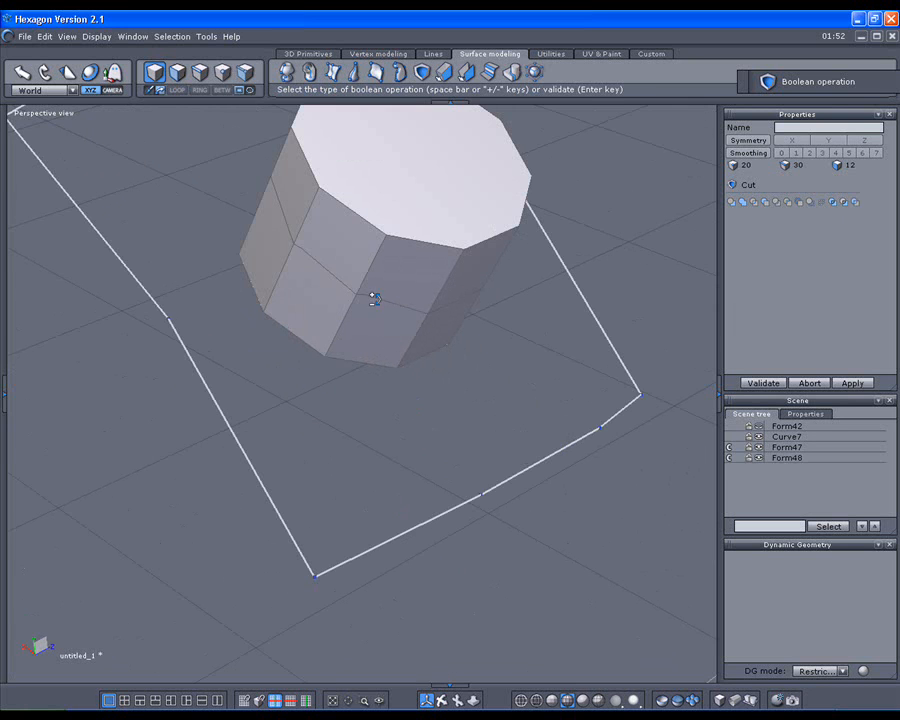
{"action": "left_click", "coordinate": [749, 384]}
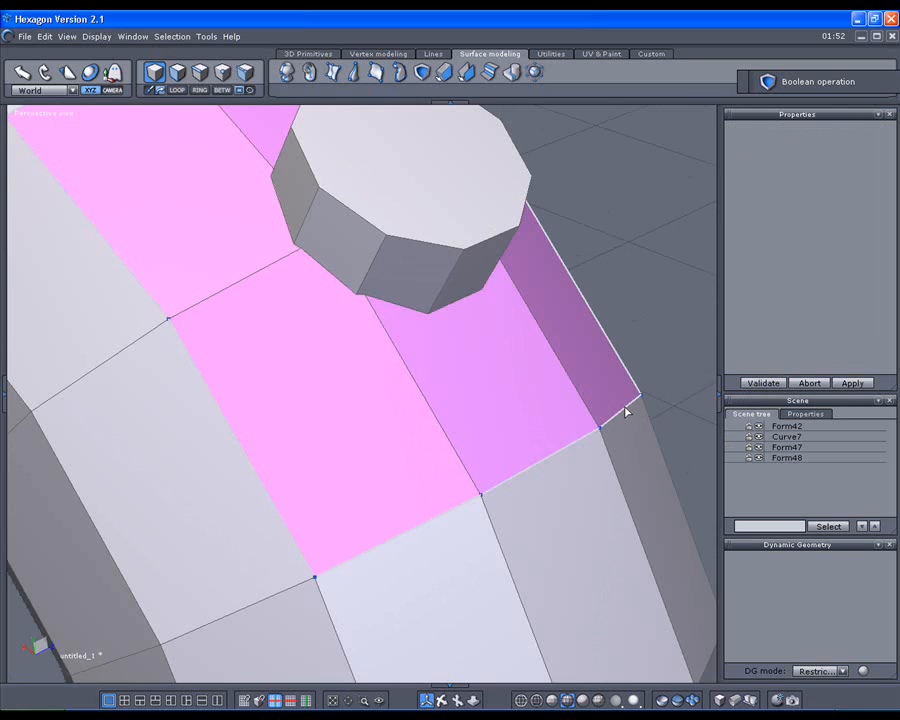
Delete the top cap face of the cylinder piece protruding from the pink patch
{"action": "right_click_drag", "start_coordinate": [624, 408], "coordinate": [606, 452]}
{"action": "scroll", "coordinate": [307, 178], "scroll_direction": "up", "scroll_amount": 3}
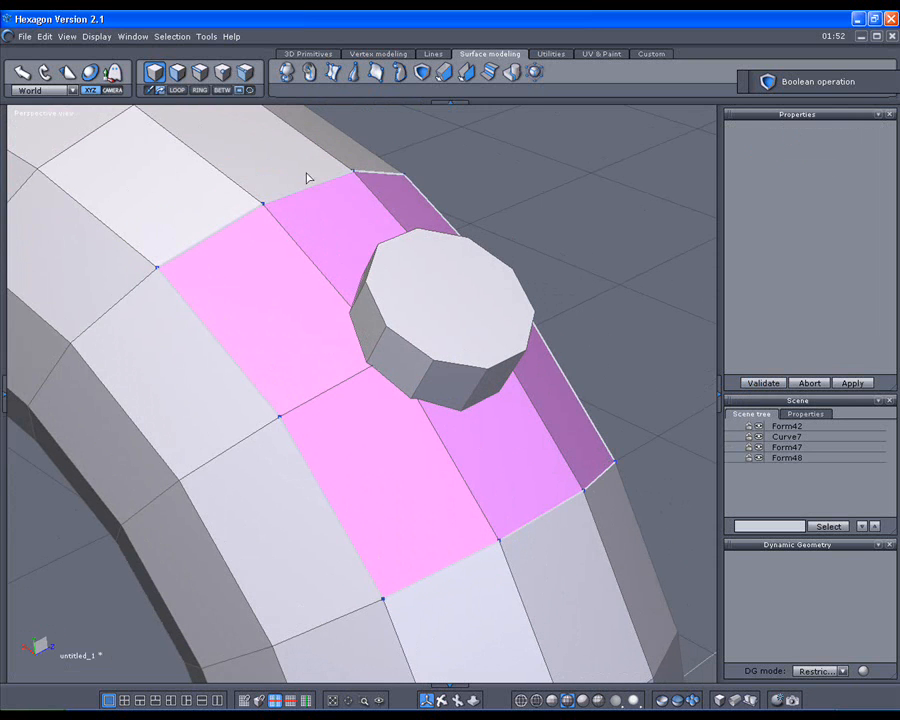
{"action": "left_click", "coordinate": [418, 289]}
{"action": "left_click", "coordinate": [177, 72]}
{"action": "left_click", "coordinate": [396, 268]}
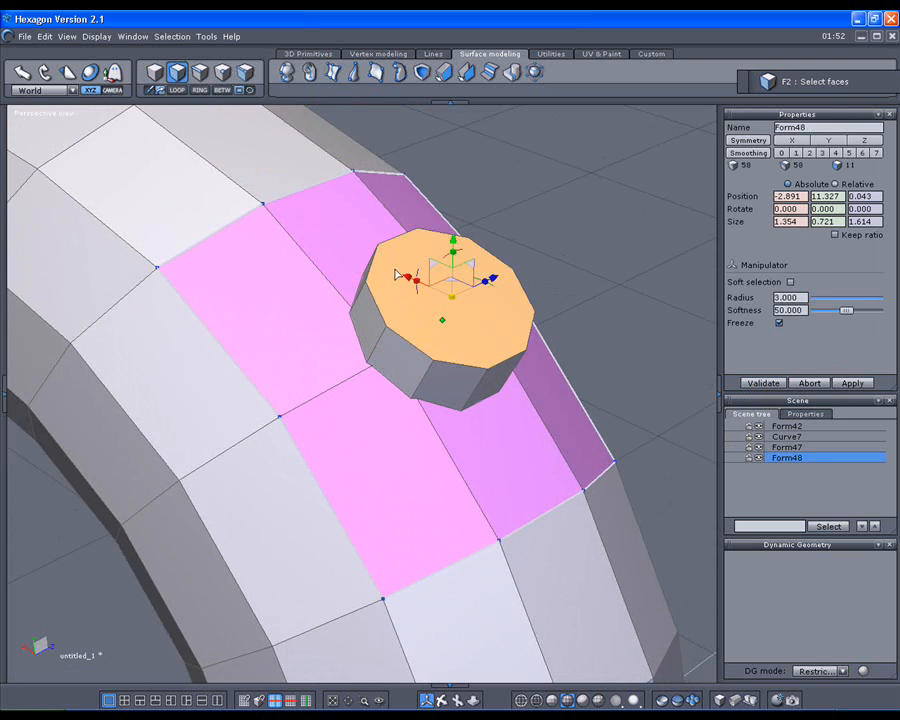
{"action": "key", "text": "Delete"}
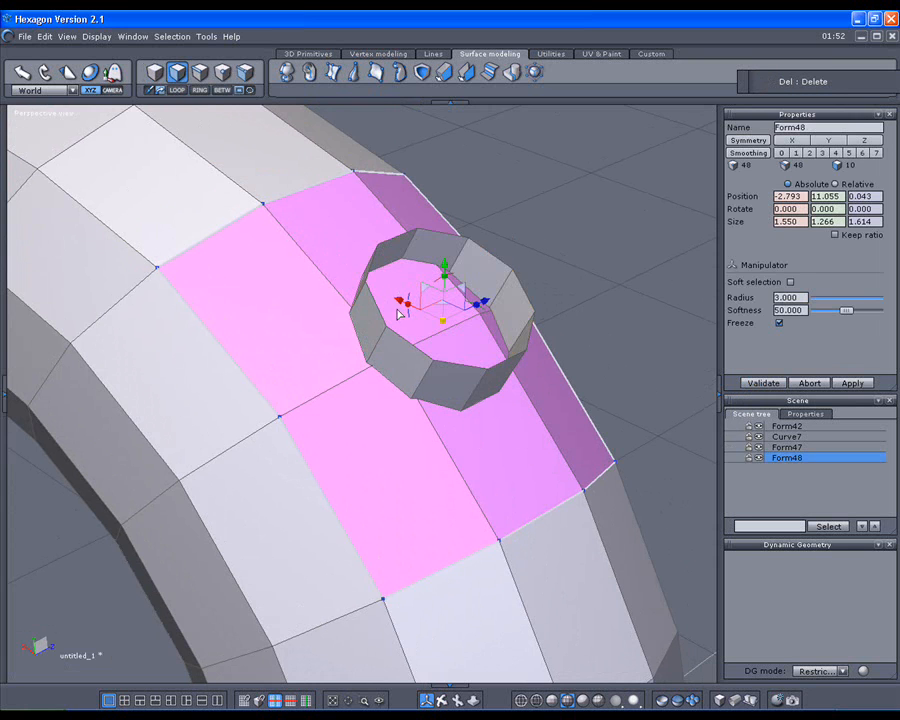
Delete three adjacent side faces of the open cylinder ring protruding from the pink patch
{"action": "scroll", "coordinate": [399, 310], "scroll_direction": "up", "scroll_amount": 5}
{"action": "scroll", "coordinate": [398, 308], "scroll_direction": "down", "scroll_amount": 2}
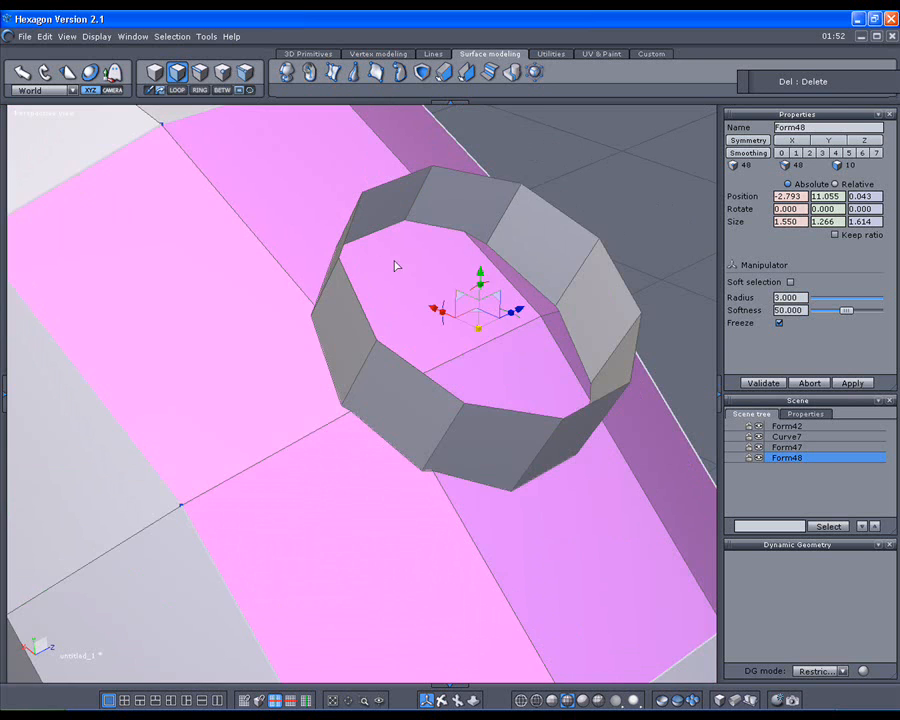
{"action": "scroll", "coordinate": [408, 260], "scroll_direction": "up", "scroll_amount": 2}
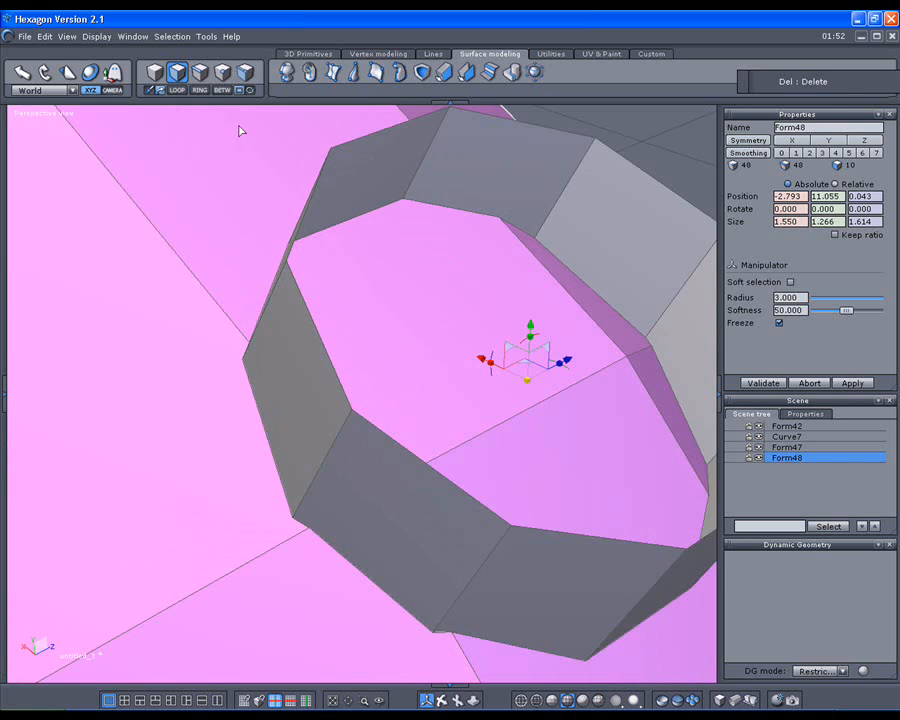
{"action": "key", "text": "F3"}
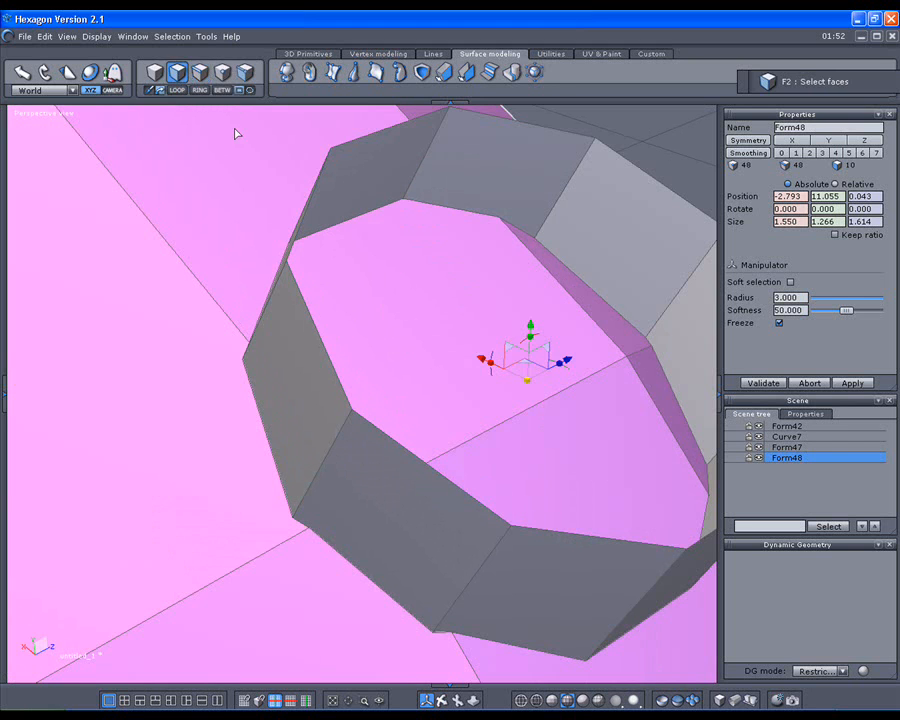
{"action": "key", "text": "F2"}
{"action": "left_click", "coordinate": [362, 183]}
{"action": "left_click", "coordinate": [180, 91]}
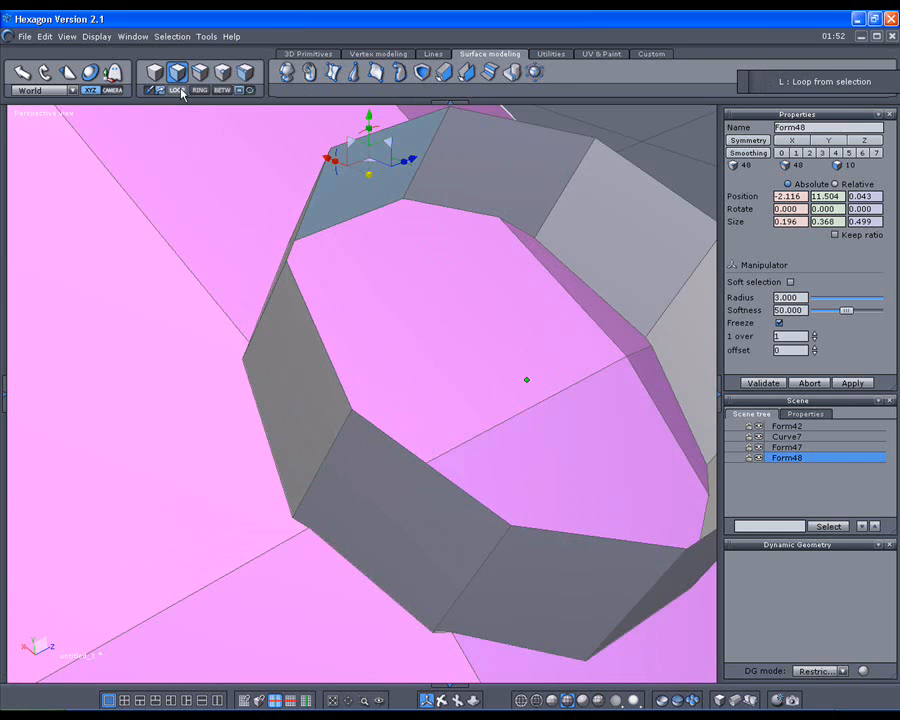
{"action": "left_click", "coordinate": [719, 394]}
{"action": "middle_click_drag", "start_coordinate": [665, 336], "coordinate": [530, 301]}
{"action": "scroll", "coordinate": [530, 301], "scroll_direction": "up", "scroll_amount": 1}
{"action": "scroll", "coordinate": [532, 301], "scroll_direction": "down", "scroll_amount": 4}
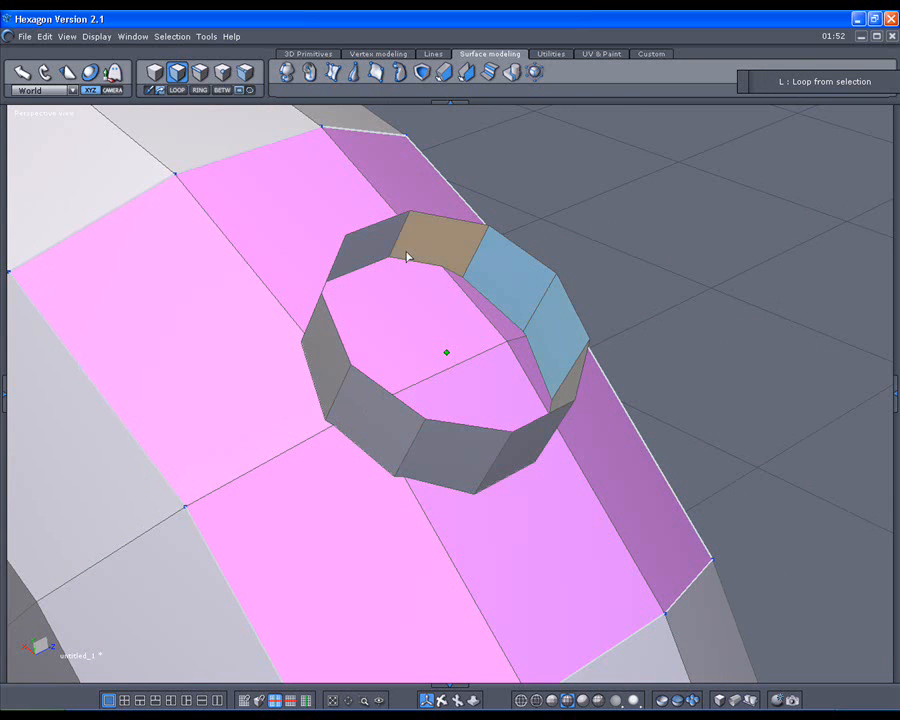
{"action": "key", "text": "Delete"}
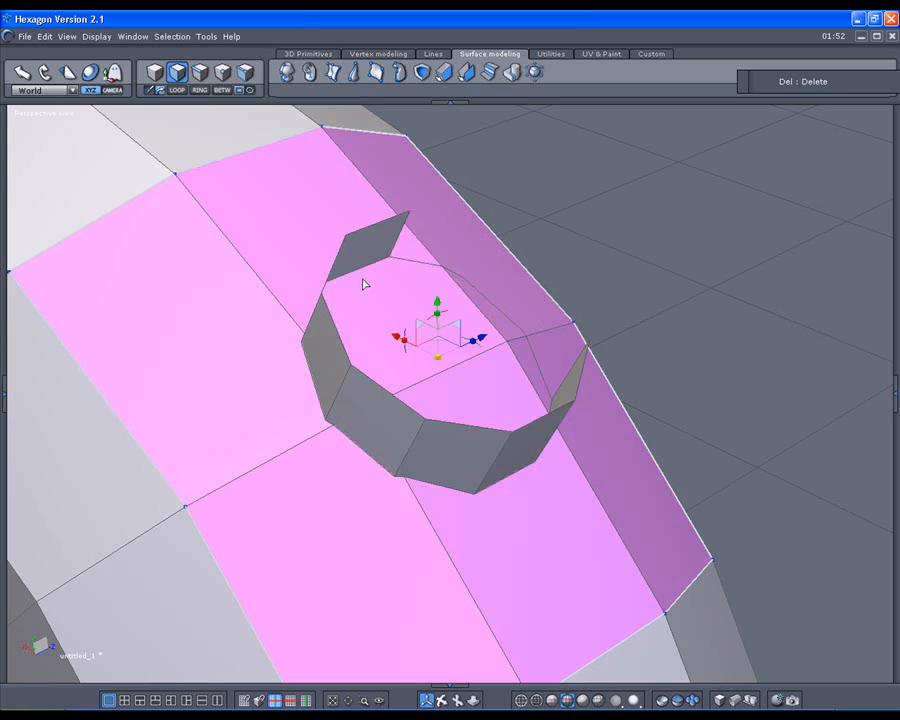
Delete the remaining side faces of the protruding ring, including the narrow one seen almost edge-on
{"action": "mouse_move", "coordinate": [362, 251]}
{"action": "left_mouse_down"}
{"action": "mouse_move", "coordinate": [331, 287]}
{"action": "mouse_move", "coordinate": [360, 396]}
{"action": "mouse_move", "coordinate": [476, 450]}
{"action": "mouse_move", "coordinate": [537, 427]}
{"action": "left_mouse_up"}
{"action": "key", "text": "Delete"}
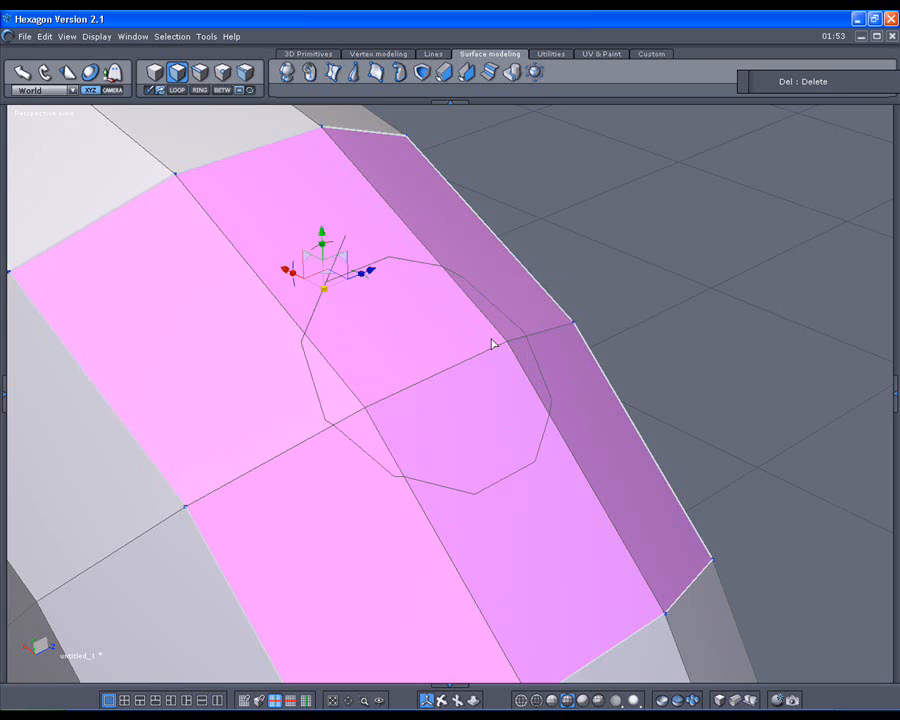
{"action": "scroll", "coordinate": [378, 274], "scroll_direction": "up", "scroll_amount": 2}
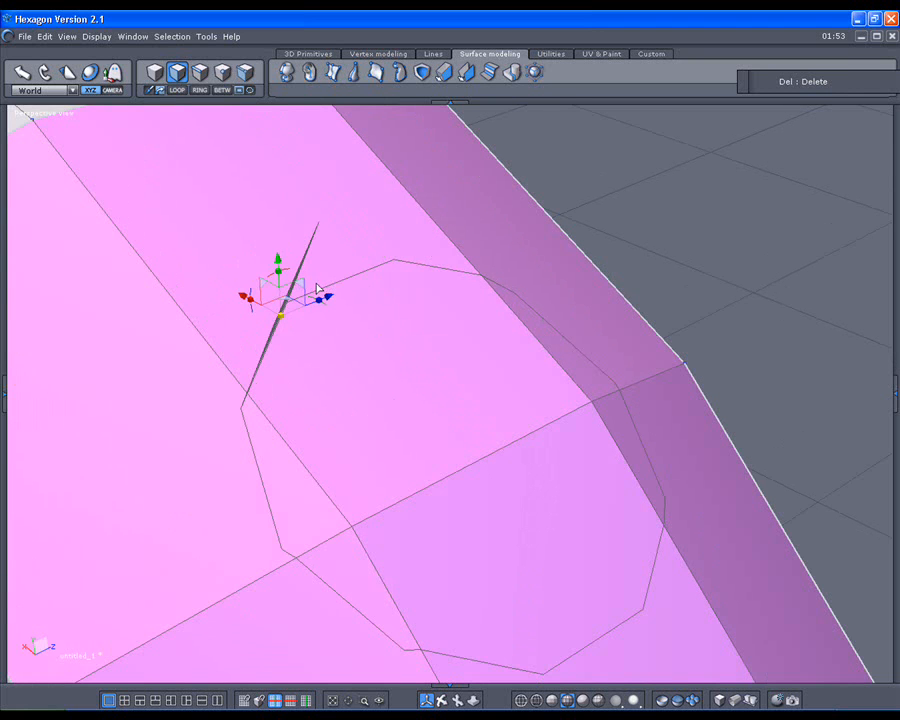
{"action": "middle_click_drag", "start_coordinate": [641, 203], "coordinate": [596, 198]}
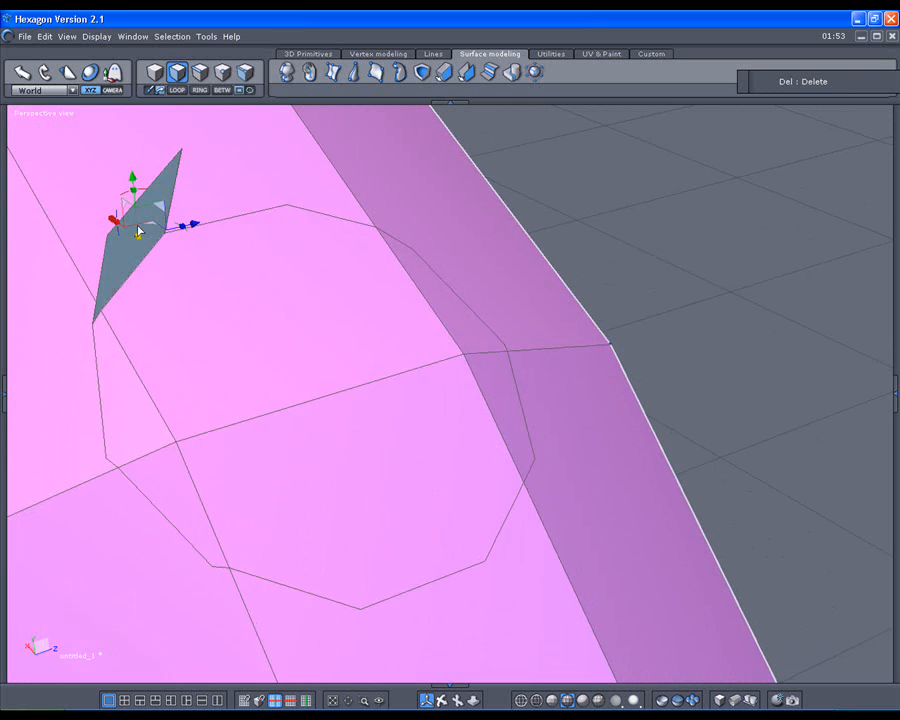
{"action": "key", "text": "Delete"}
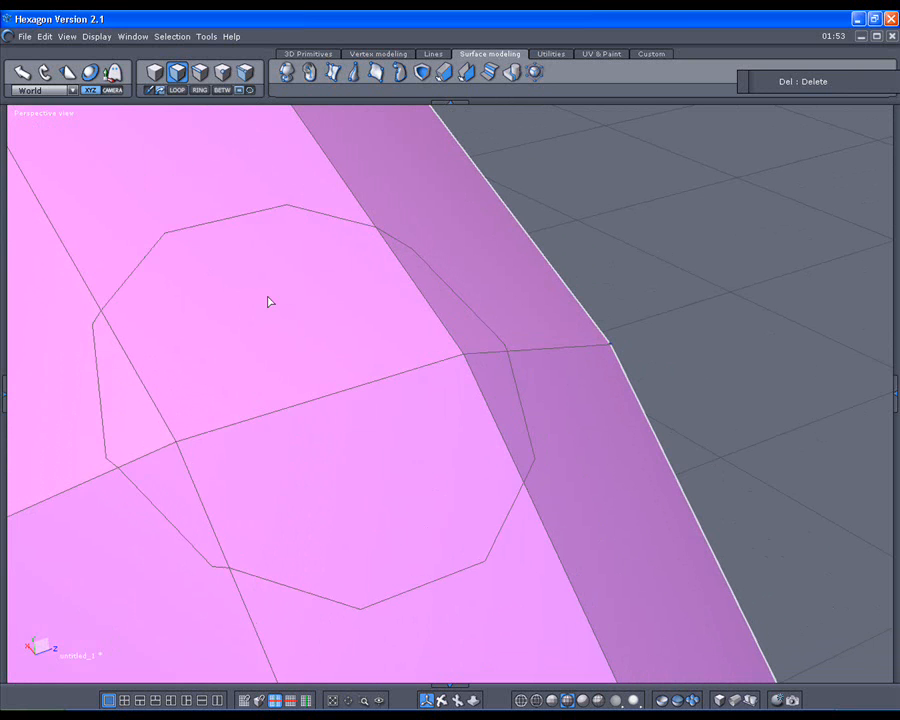
{"action": "scroll", "coordinate": [269, 299], "scroll_direction": "down", "scroll_amount": 2}
{"action": "scroll", "coordinate": [271, 297], "scroll_direction": "up", "scroll_amount": 3}
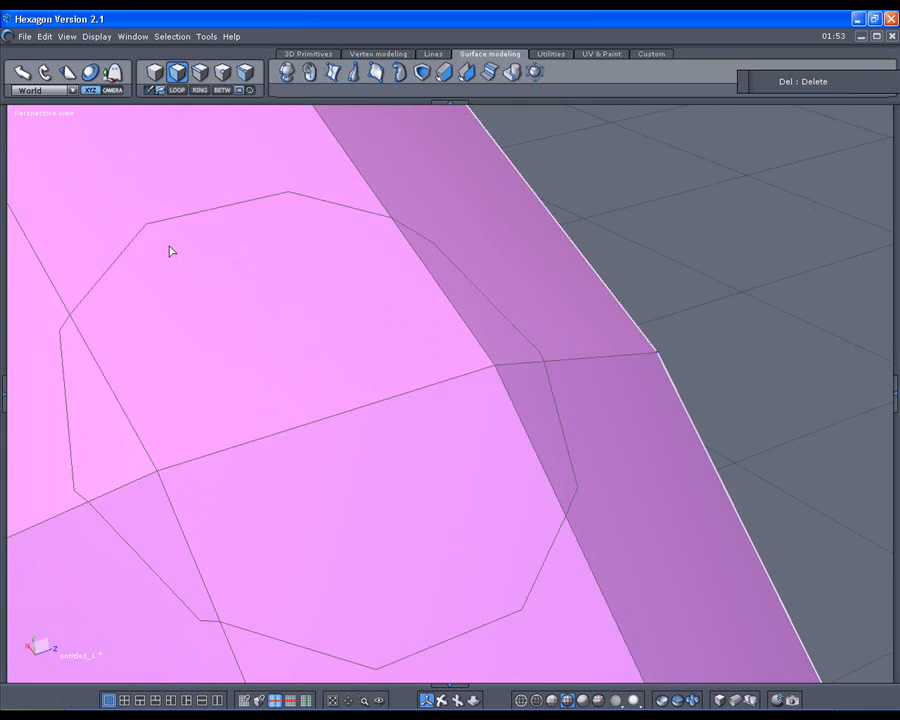
Hide the bent tube and examine the remaining cylinder piece that was cut to its surface
{"action": "left_click", "coordinate": [893, 393]}
{"action": "scroll", "coordinate": [496, 376], "scroll_direction": "down", "scroll_amount": 3}
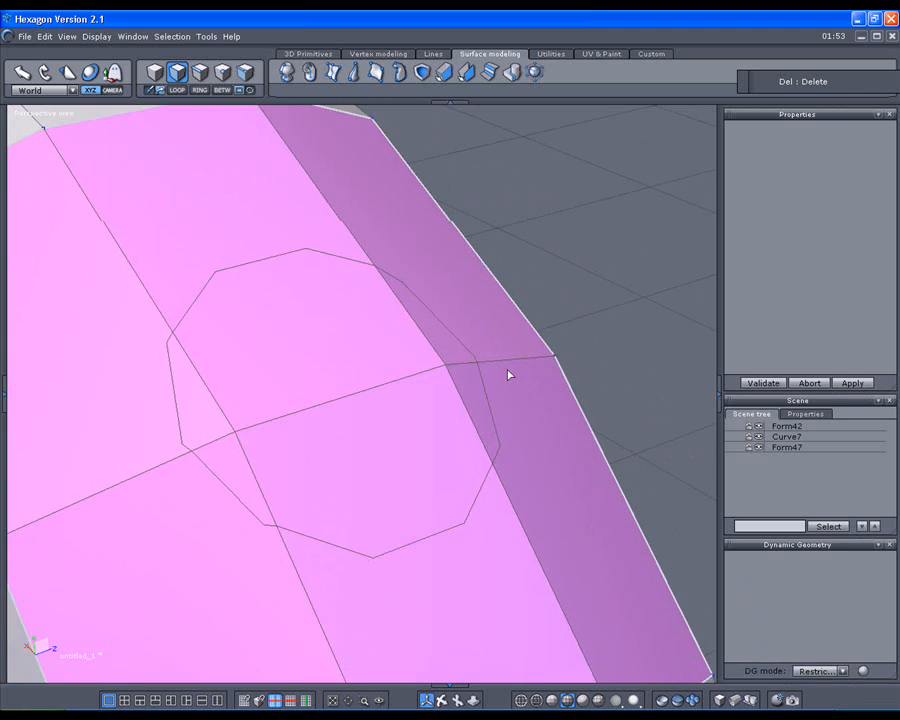
{"action": "middle_click_drag", "start_coordinate": [499, 373], "coordinate": [533, 368]}
{"action": "left_click", "coordinate": [759, 427]}
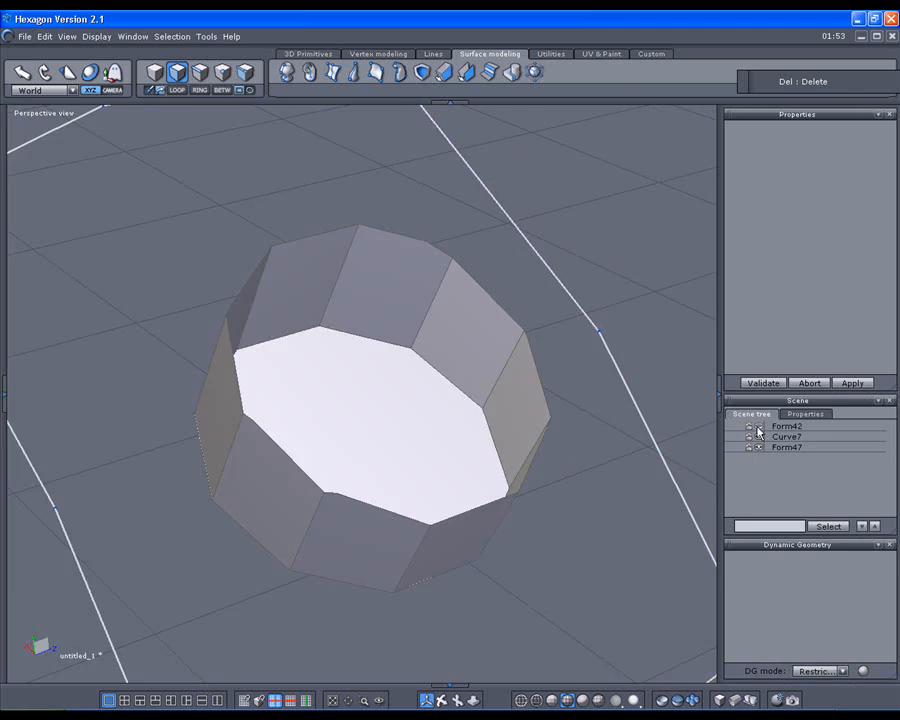
{"action": "left_click", "coordinate": [323, 235]}
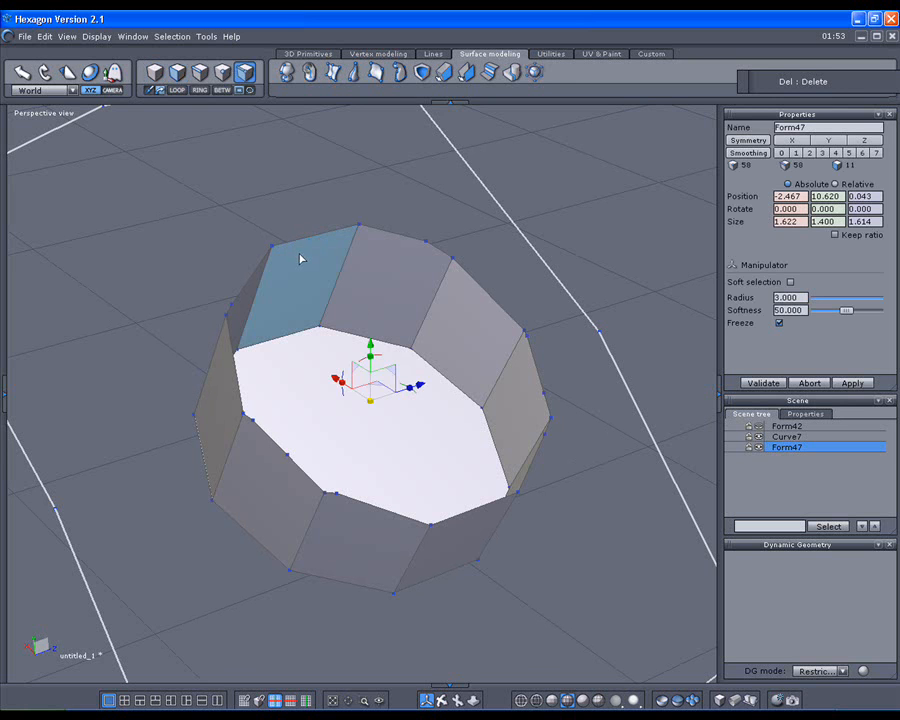
{"action": "scroll", "coordinate": [310, 257], "scroll_direction": "up", "scroll_amount": 3}
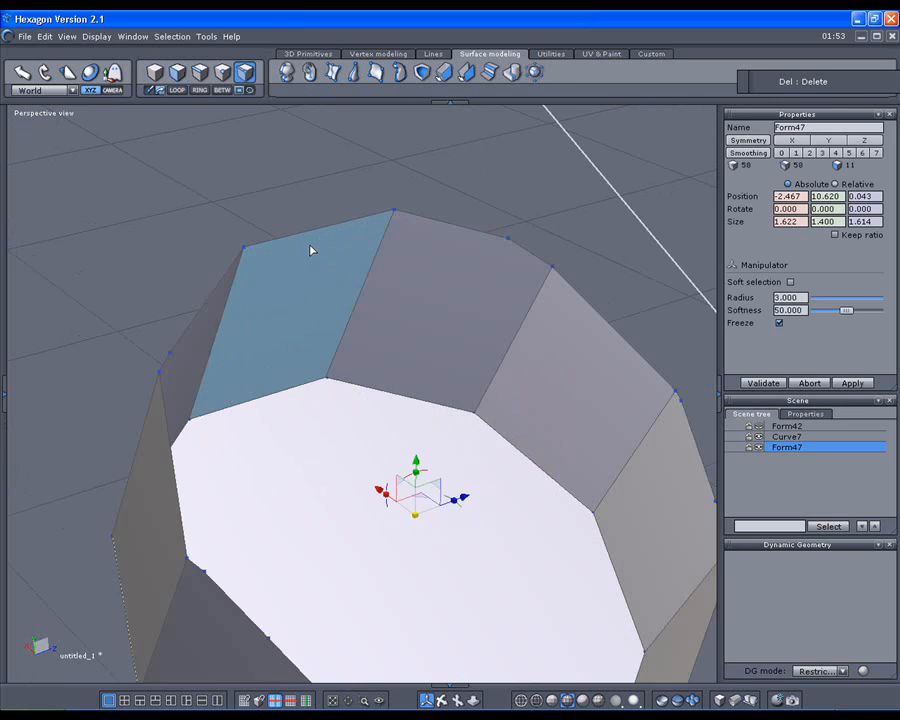
{"action": "left_click", "coordinate": [263, 203]}
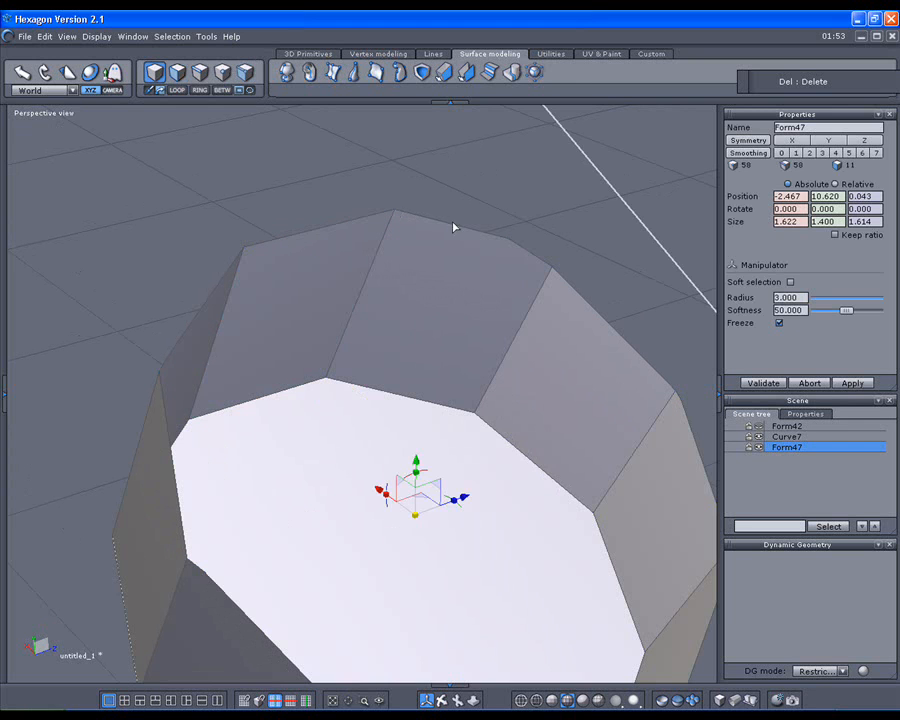
{"action": "middle_click_drag", "start_coordinate": [482, 241], "coordinate": [444, 223]}
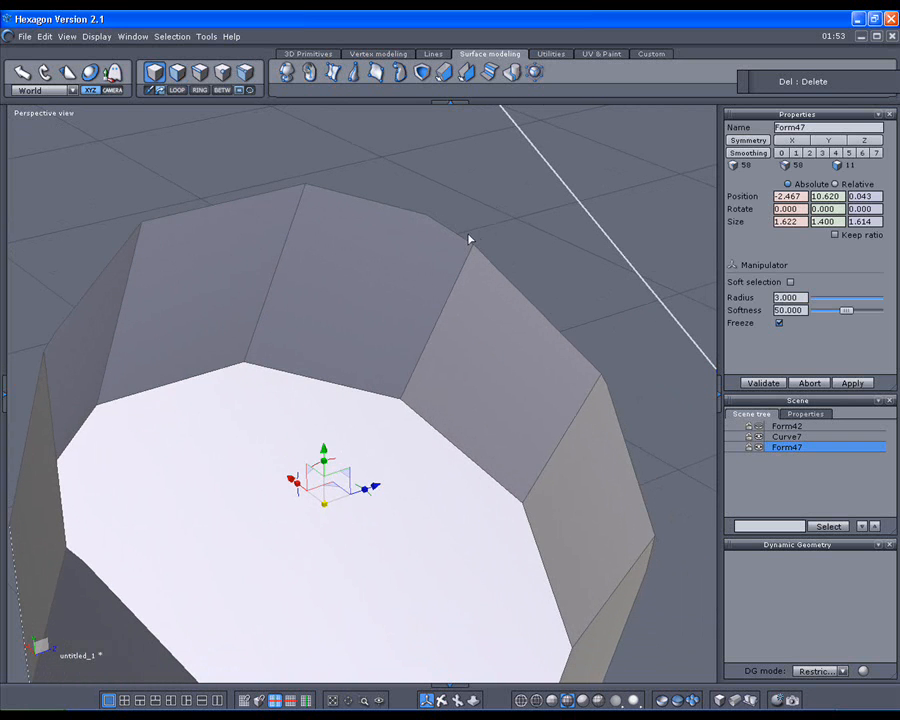
Inspect the edges and extra points along the cylinder piece's cut rim, and show the bent tube again
{"action": "left_click", "coordinate": [221, 78]}
{"action": "scroll", "coordinate": [297, 243], "scroll_direction": "up", "scroll_amount": 3}
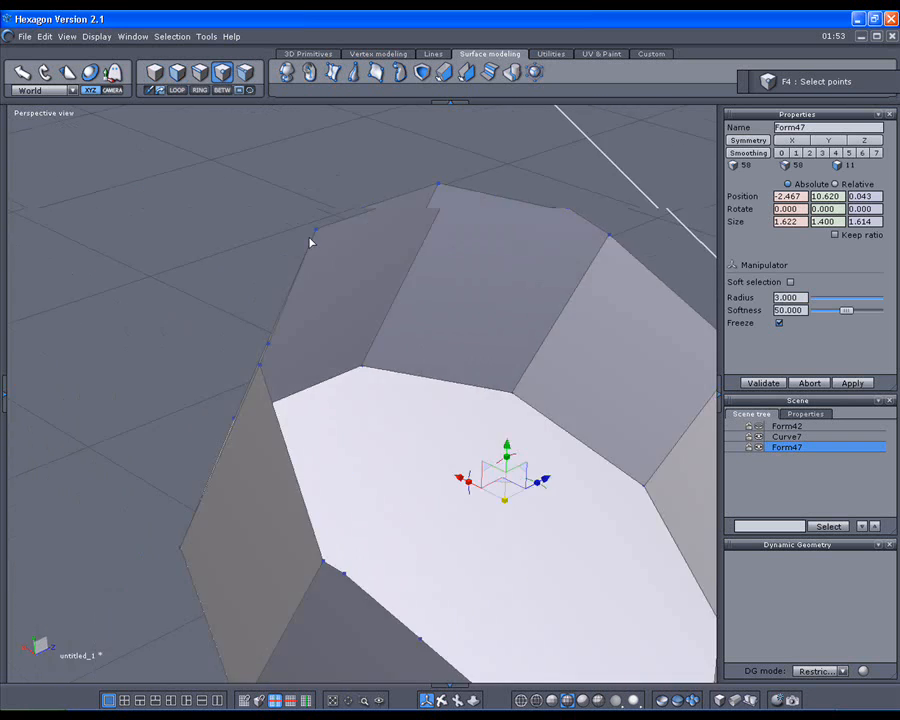
{"action": "scroll", "coordinate": [347, 347], "scroll_direction": "up", "scroll_amount": 5}
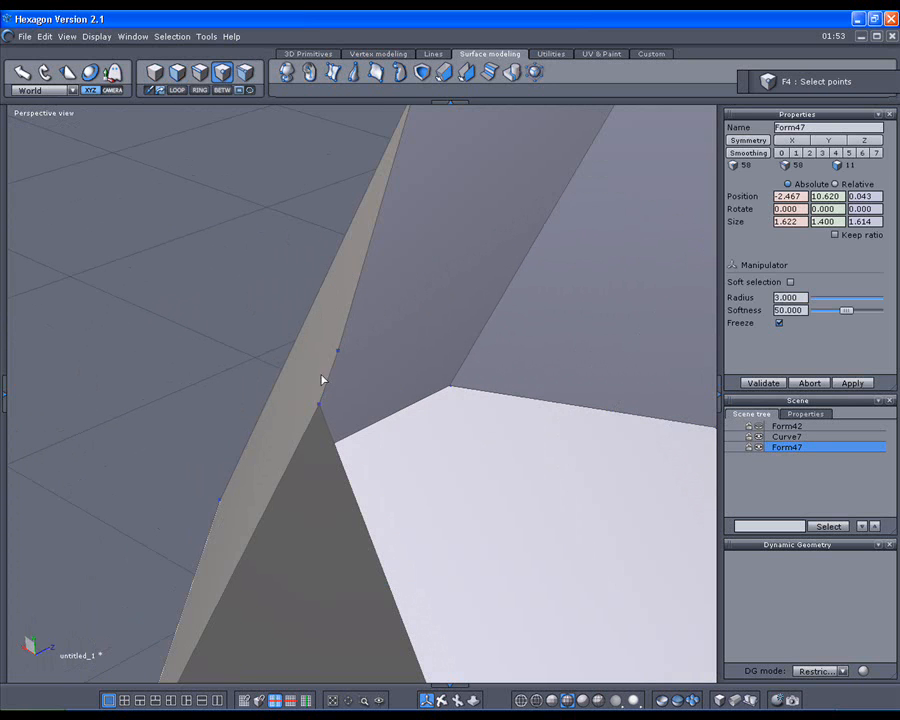
{"action": "left_click", "coordinate": [199, 75]}
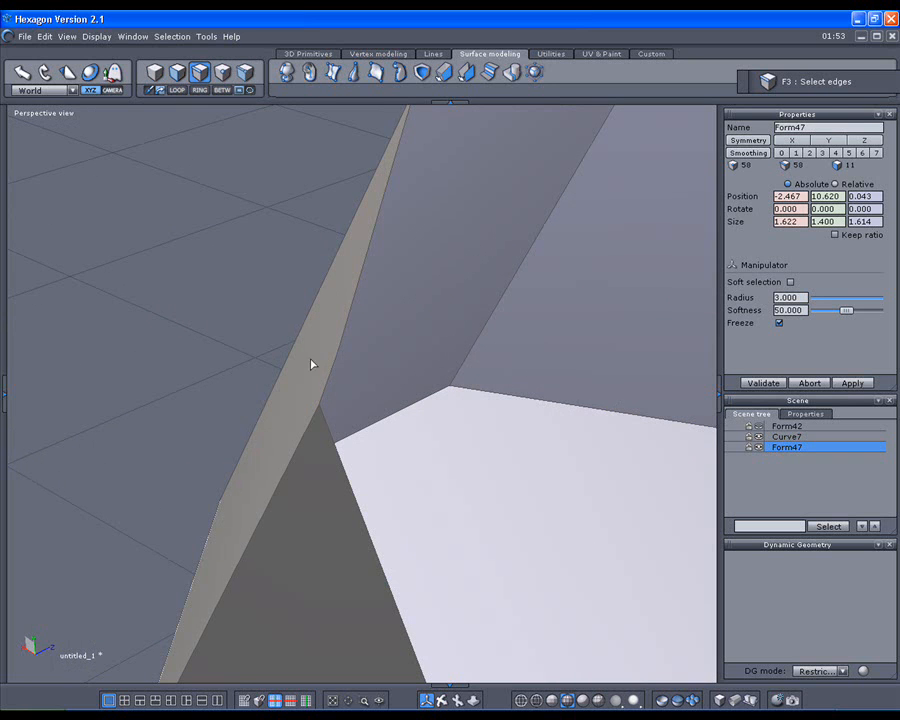
{"action": "left_click", "coordinate": [330, 390]}
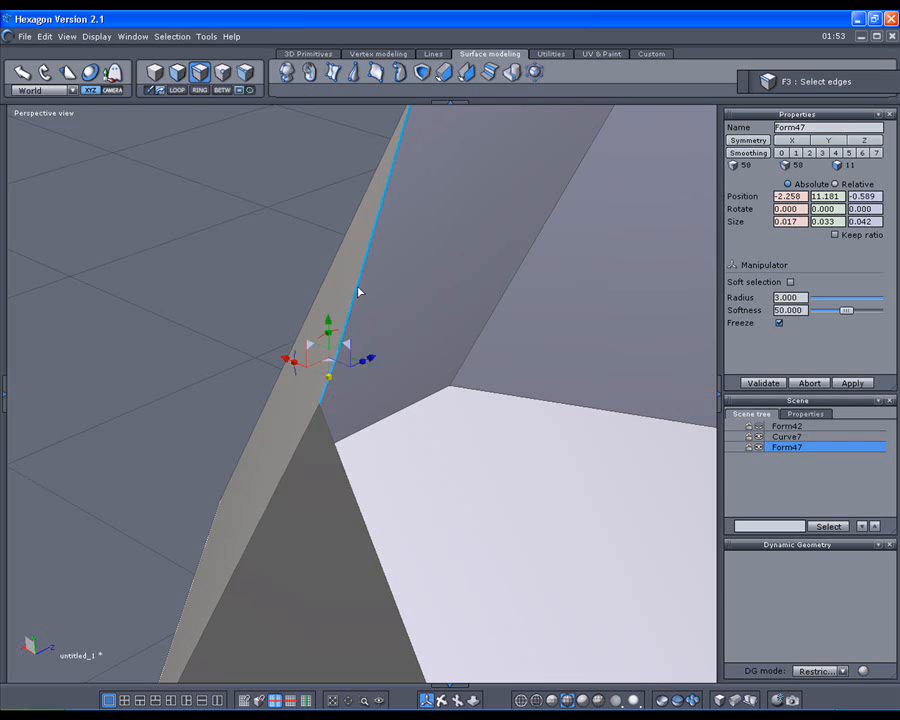
{"action": "left_click", "coordinate": [358, 292]}
{"action": "key", "text": "F4"}
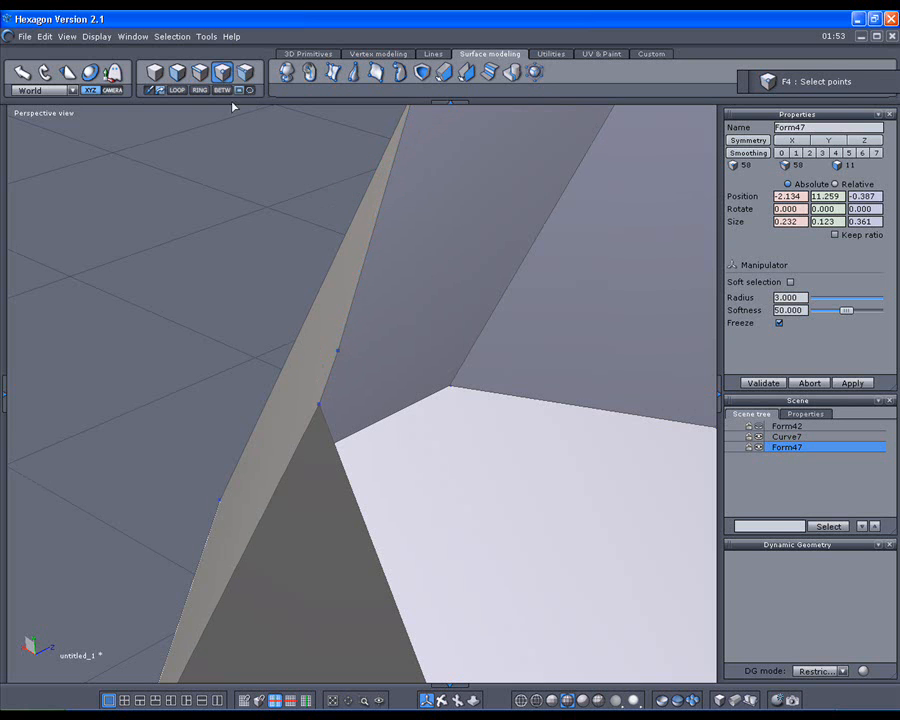
{"action": "left_click", "coordinate": [339, 355]}
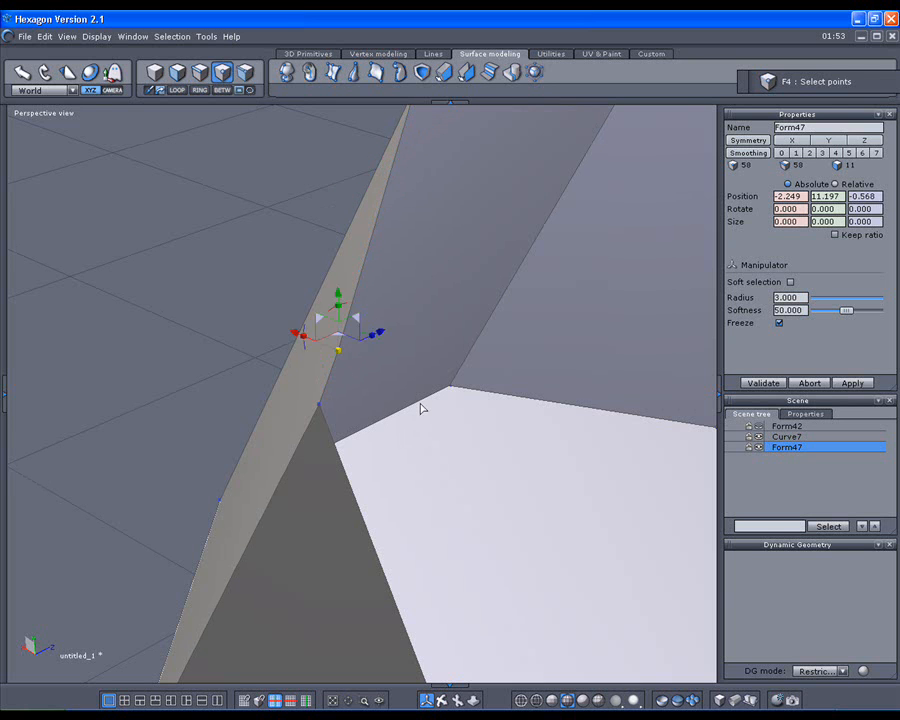
{"action": "scroll", "coordinate": [418, 412], "scroll_direction": "down", "scroll_amount": 5}
{"action": "middle_click_drag", "start_coordinate": [418, 400], "coordinate": [360, 354]}
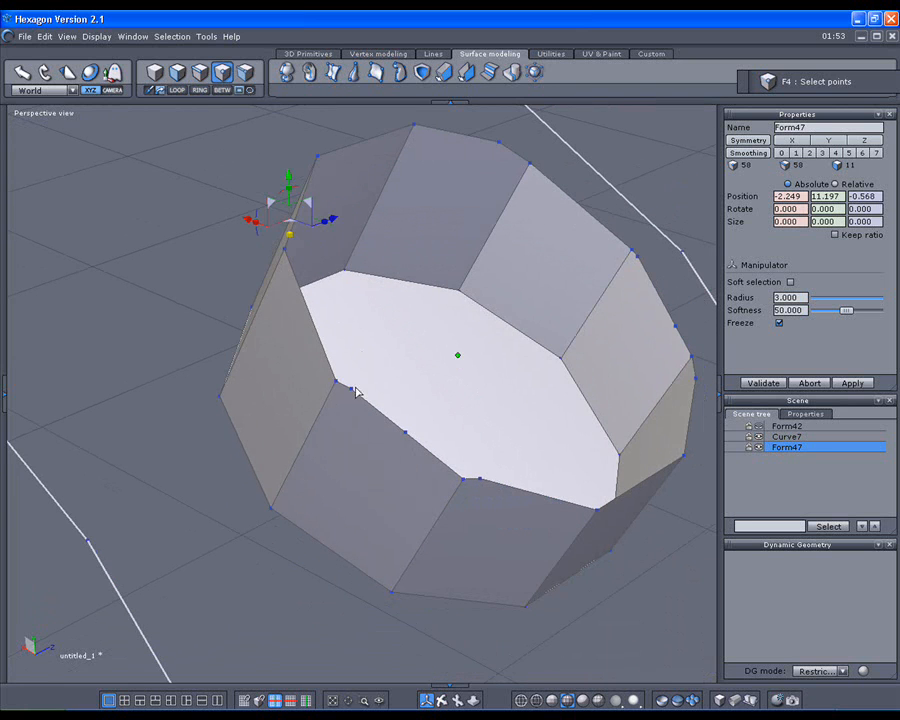
{"action": "left_click", "coordinate": [351, 391]}
{"action": "left_click", "coordinate": [480, 482]}
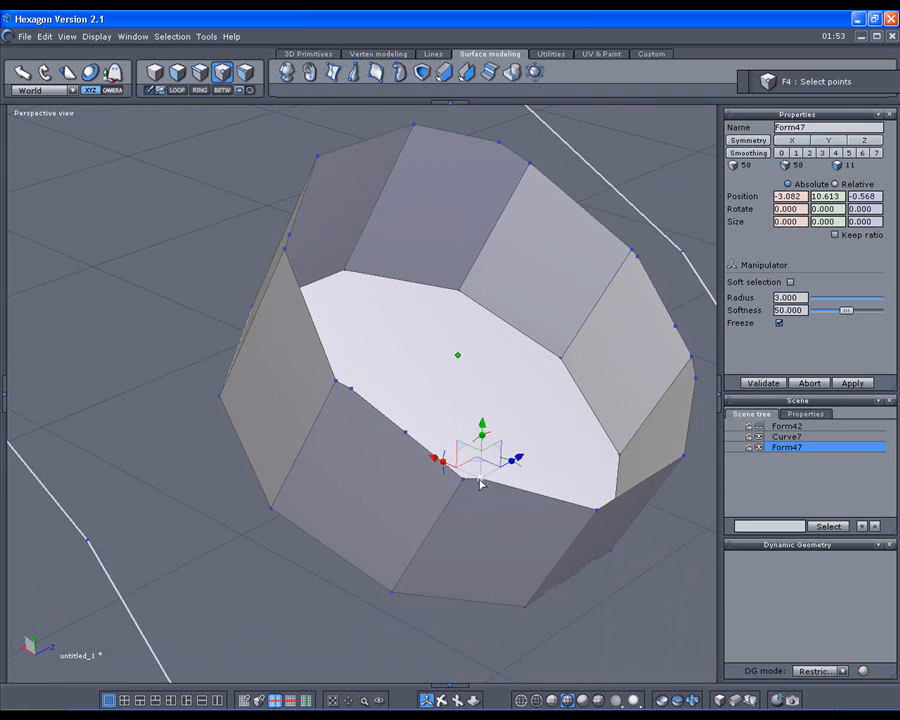
{"action": "left_click", "coordinate": [155, 76]}
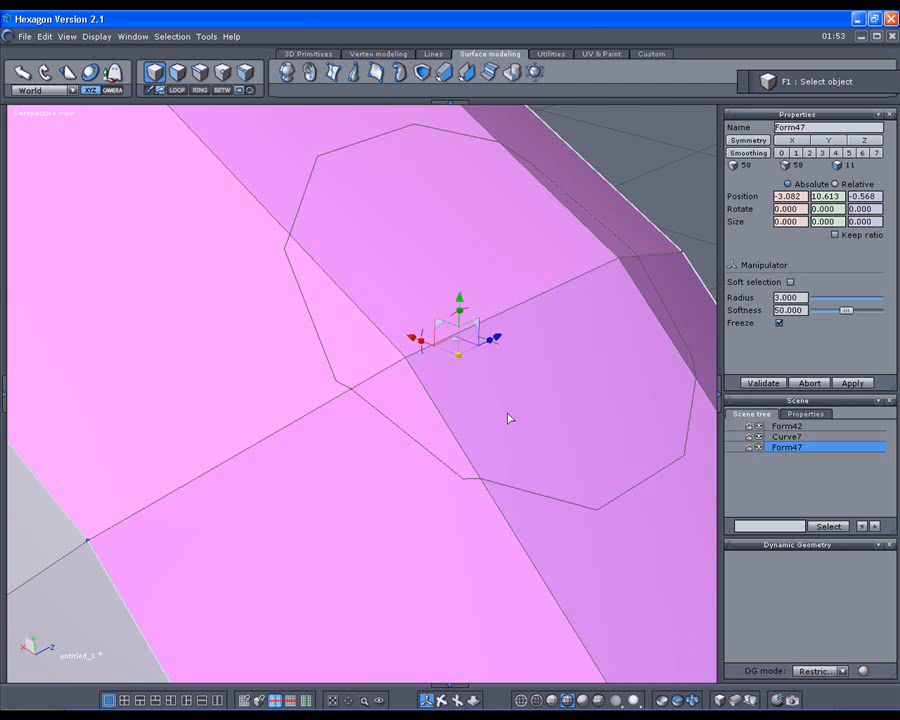
Start a polyline on the cylinder's rim outline over the pink patch, placing its first two points on adjacent rim corners
{"action": "scroll", "coordinate": [500, 410], "scroll_direction": "down", "scroll_amount": 2}
{"action": "right_click_drag", "start_coordinate": [494, 407], "coordinate": [518, 364]}
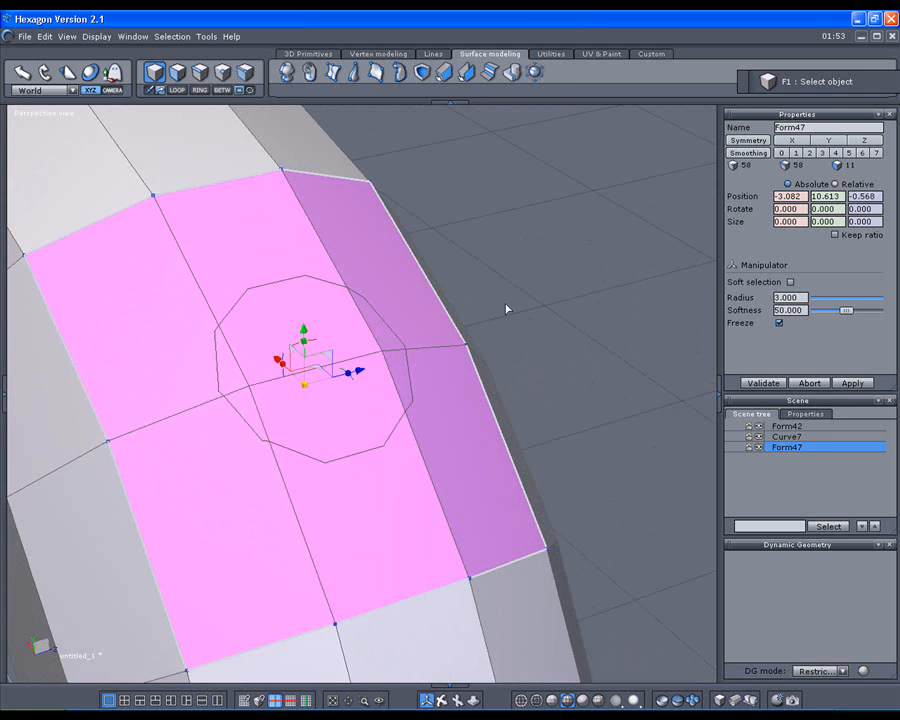
{"action": "left_click", "coordinate": [432, 56]}
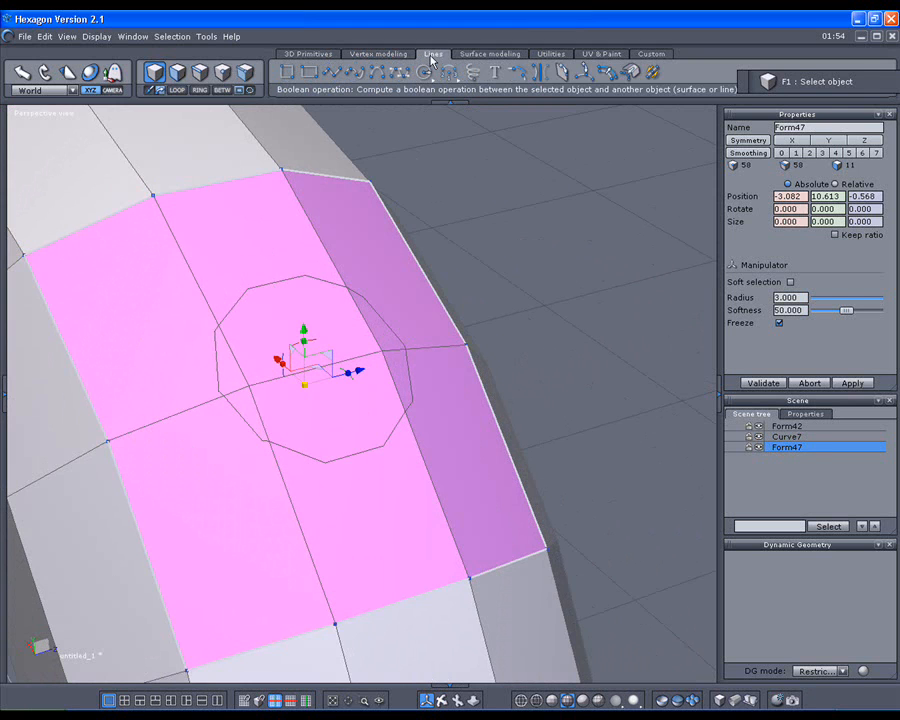
{"action": "scroll", "coordinate": [340, 328], "scroll_direction": "up", "scroll_amount": 2}
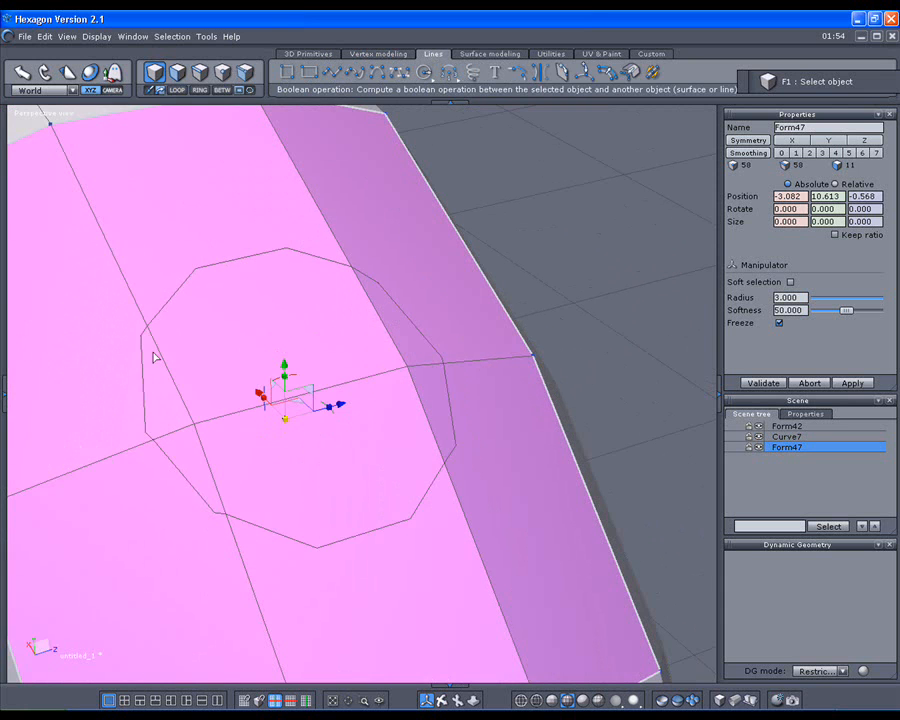
{"action": "left_click", "coordinate": [330, 71]}
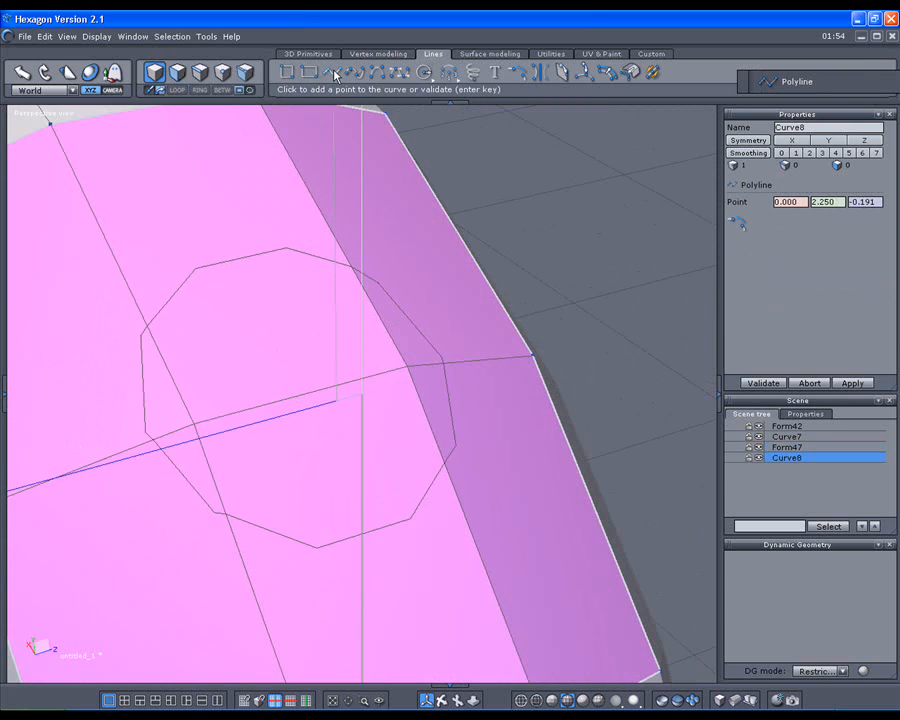
{"action": "left_click", "coordinate": [196, 268]}
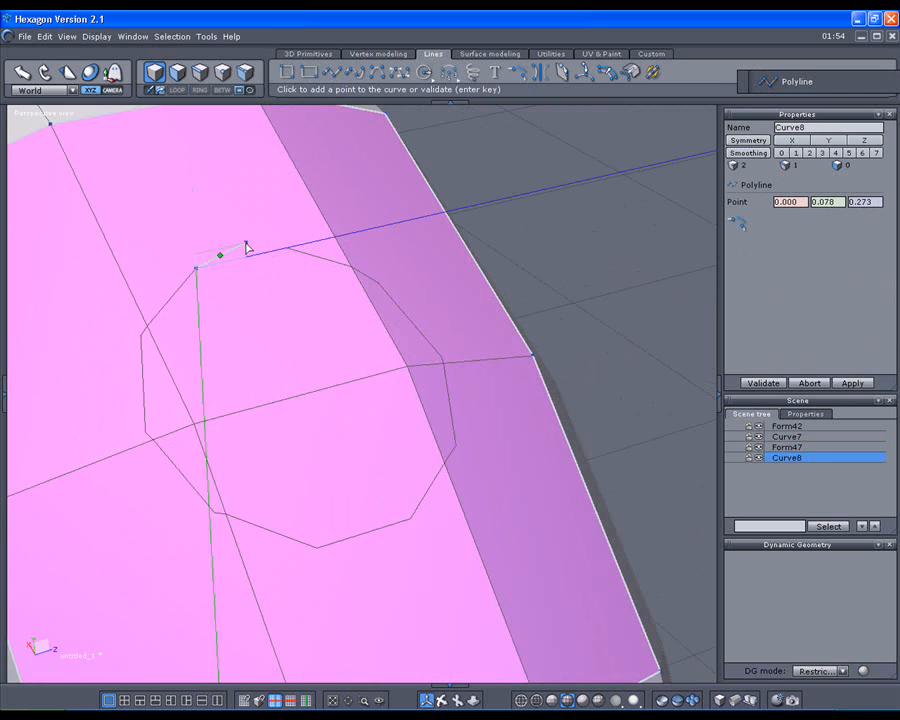
{"action": "scroll", "coordinate": [283, 247], "scroll_direction": "up", "scroll_amount": 2}
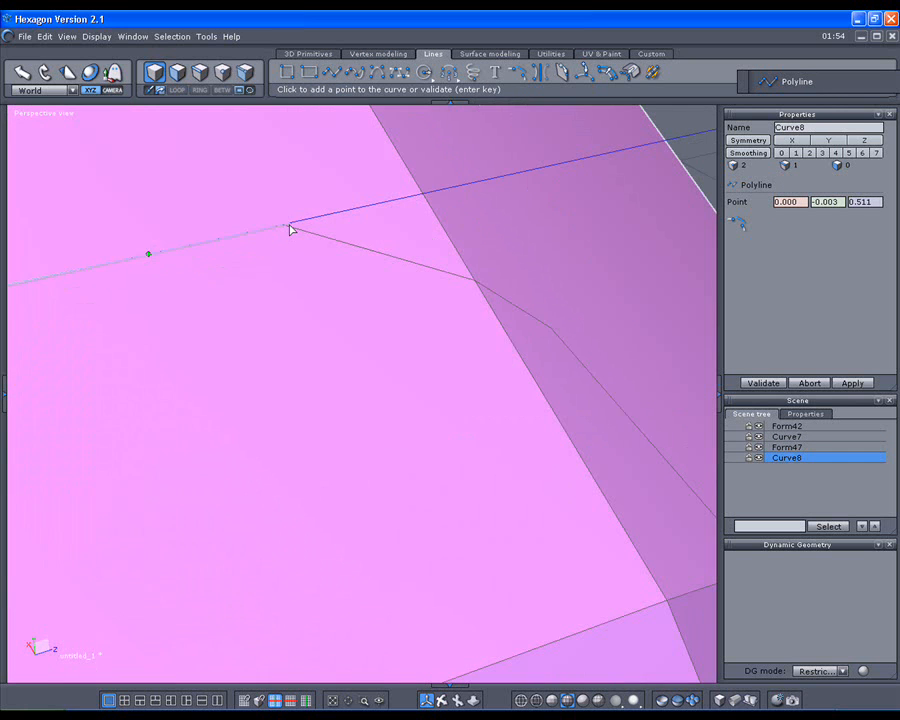
{"action": "left_click", "coordinate": [283, 229]}
Continue the polyline around one half of the cylinder's rim outline, placing four points on its successive corners
{"action": "scroll", "coordinate": [491, 329], "scroll_direction": "down", "scroll_amount": 1}
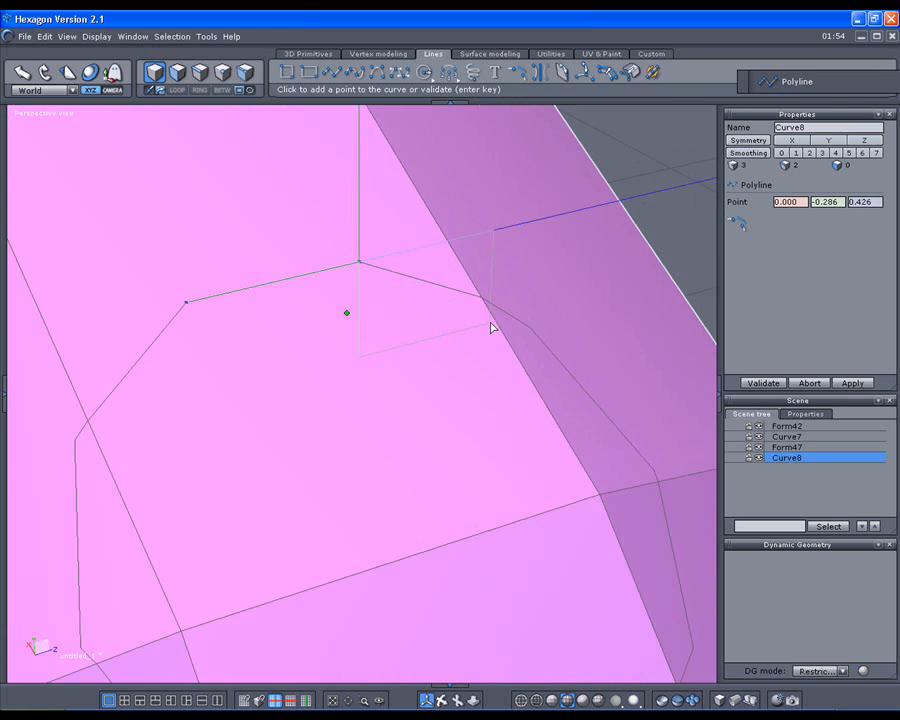
{"action": "scroll", "coordinate": [524, 343], "scroll_direction": "down", "scroll_amount": 1}
{"action": "middle_click_drag", "start_coordinate": [524, 338], "coordinate": [448, 331]}
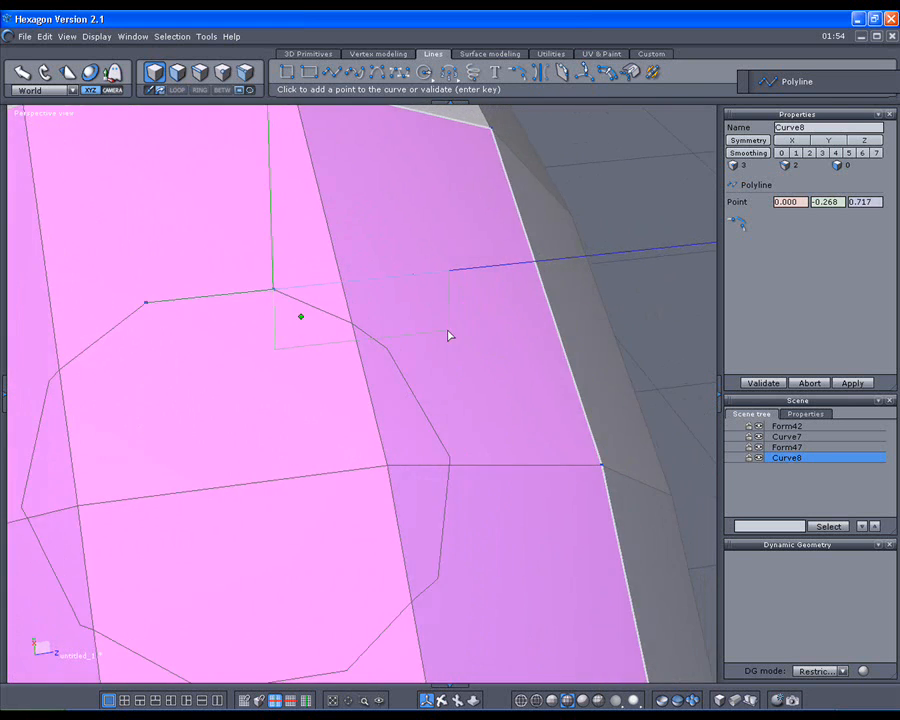
{"action": "left_click", "coordinate": [387, 349]}
{"action": "left_click", "coordinate": [450, 460]}
{"action": "middle_click_drag", "start_coordinate": [474, 499], "coordinate": [485, 393]}
{"action": "left_click", "coordinate": [477, 366]}
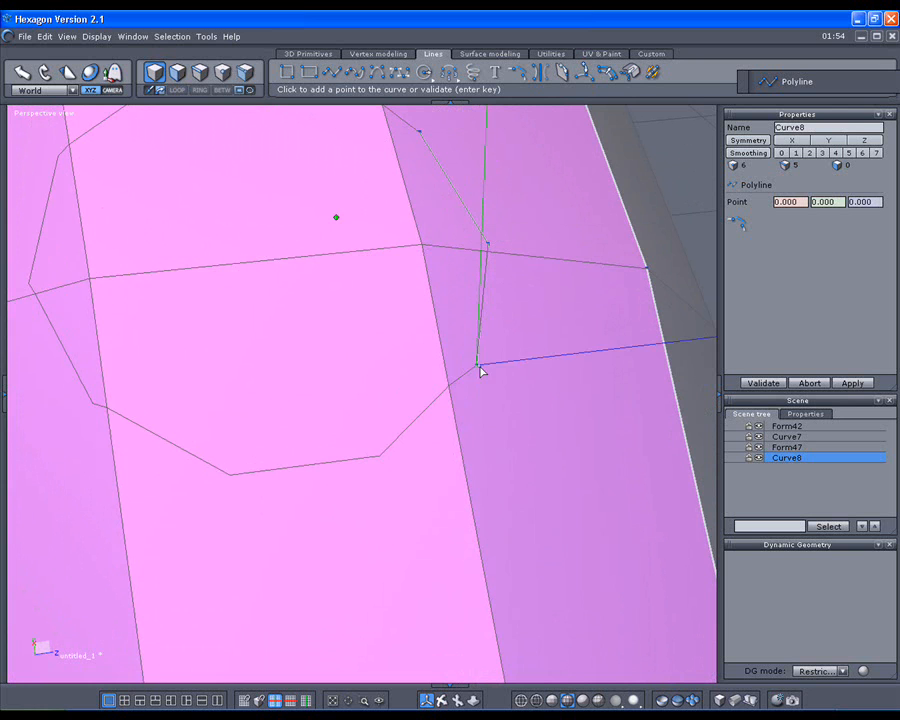
{"action": "left_click", "coordinate": [381, 457]}
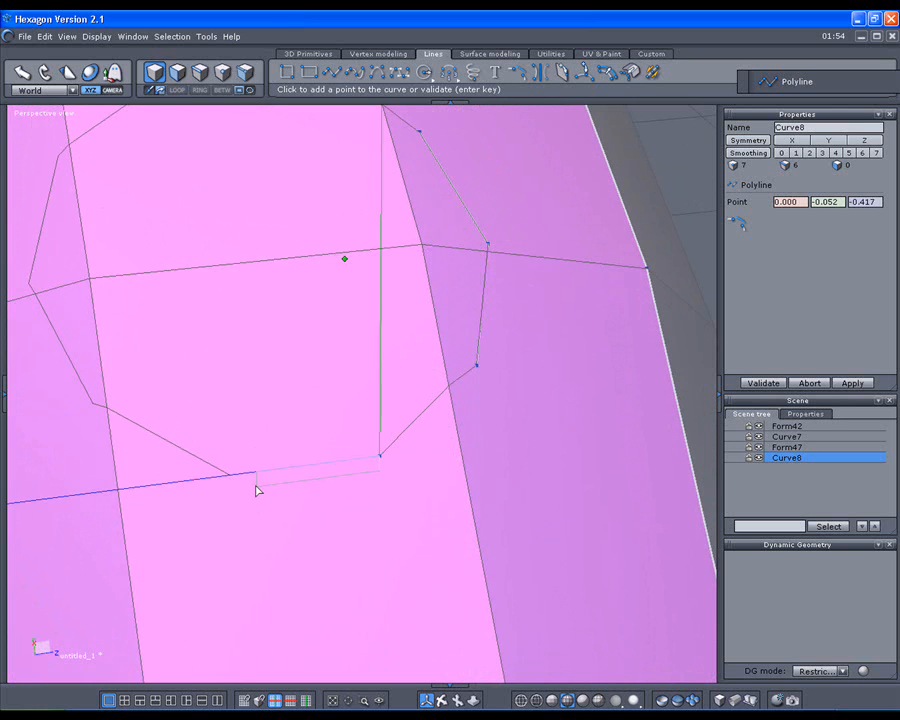
Place points on the four remaining rim corners and finish the polyline as a closed ring on its starting point
{"action": "left_click", "coordinate": [231, 475]}
{"action": "left_click", "coordinate": [93, 403]}
{"action": "left_click", "coordinate": [29, 283]}
{"action": "middle_click_drag", "start_coordinate": [46, 283], "coordinate": [105, 391]}
{"action": "left_click", "coordinate": [143, 355]}
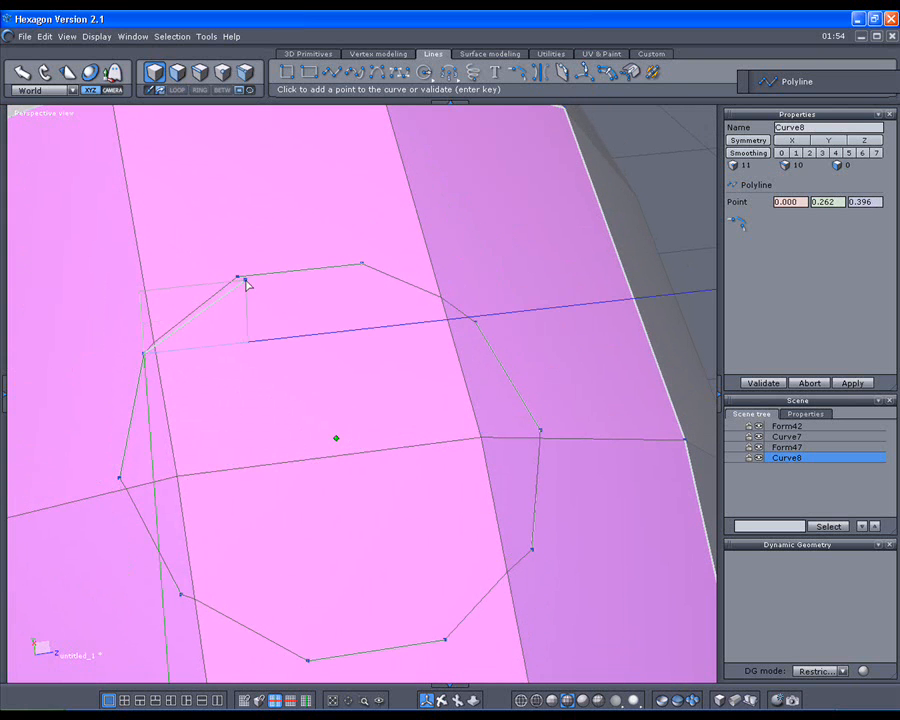
{"action": "key", "text": "Return"}
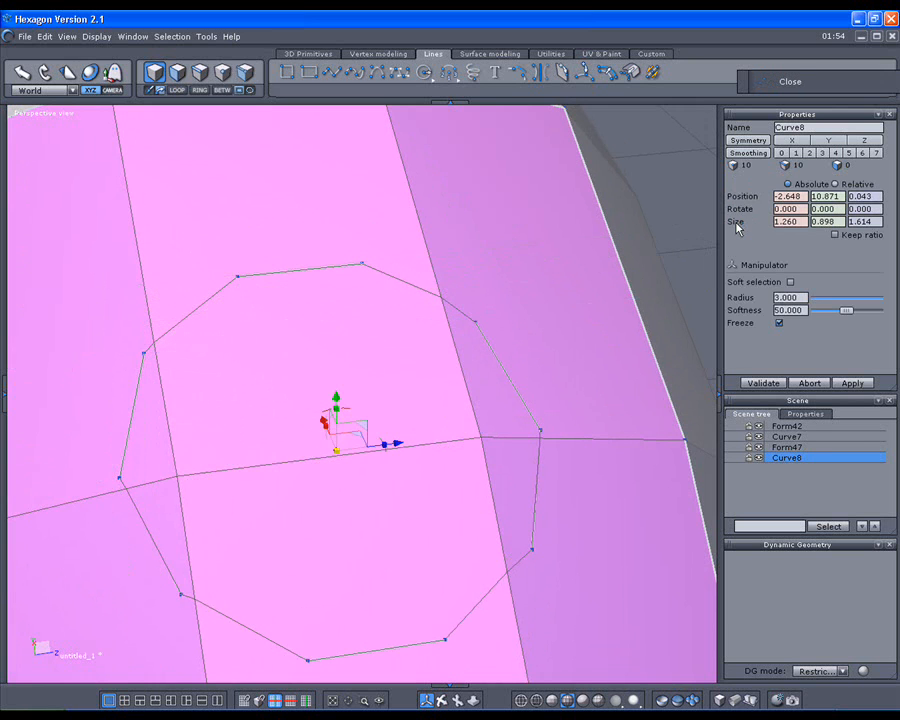
Hide the cut cylinder piece, leaving the ring polyline over the pink patch
{"action": "left_click", "coordinate": [758, 448]}
{"action": "scroll", "coordinate": [572, 422], "scroll_direction": "down", "scroll_amount": 2}
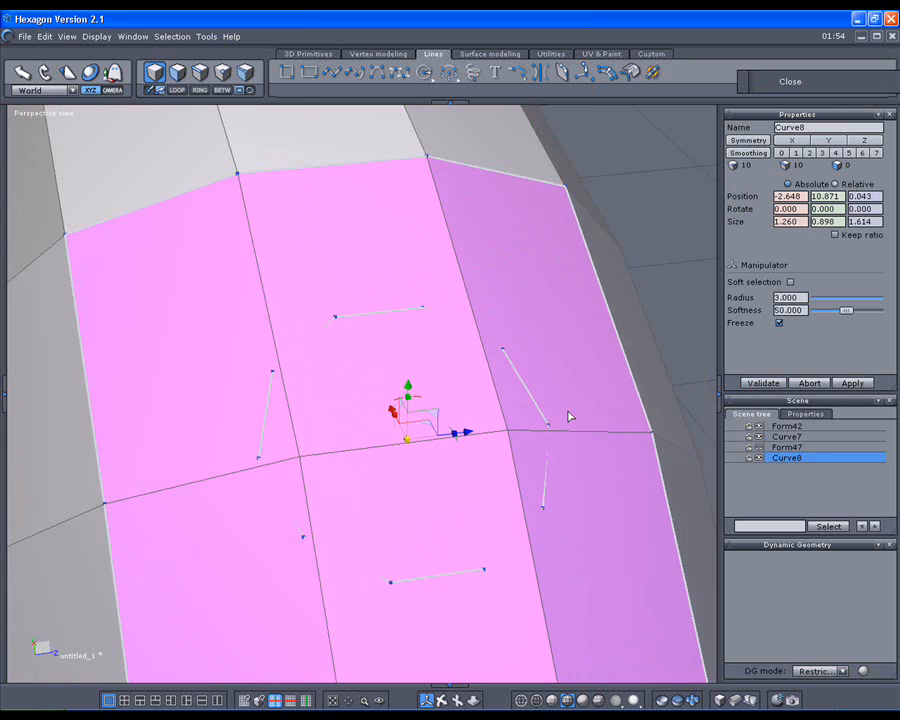
{"action": "scroll", "coordinate": [572, 416], "scroll_direction": "down", "scroll_amount": 2}
{"action": "scroll", "coordinate": [548, 395], "scroll_direction": "down", "scroll_amount": 2}
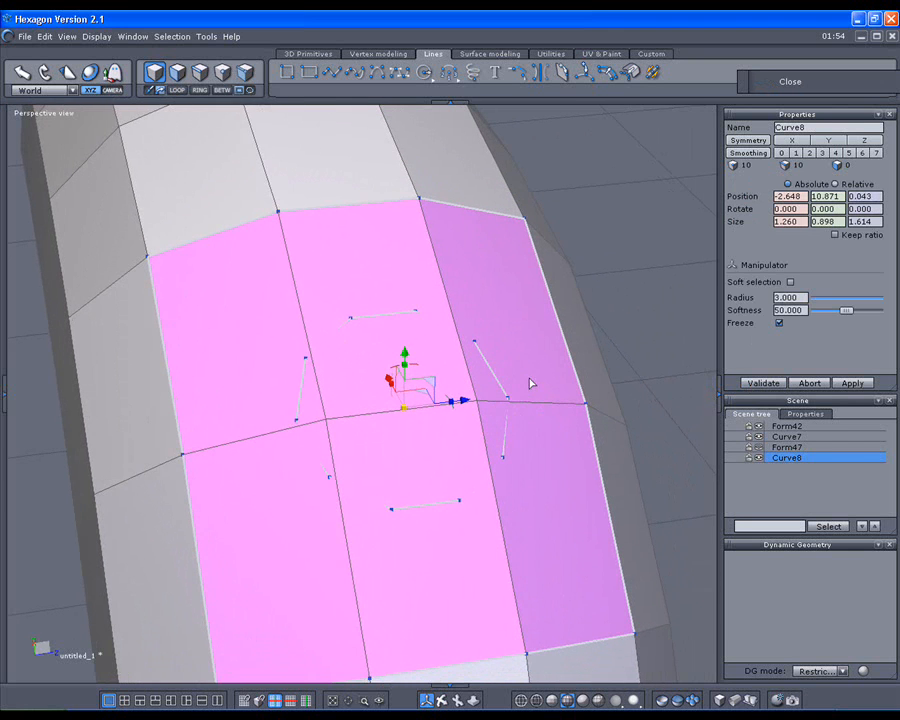
{"action": "scroll", "coordinate": [445, 352], "scroll_direction": "down", "scroll_amount": 2}
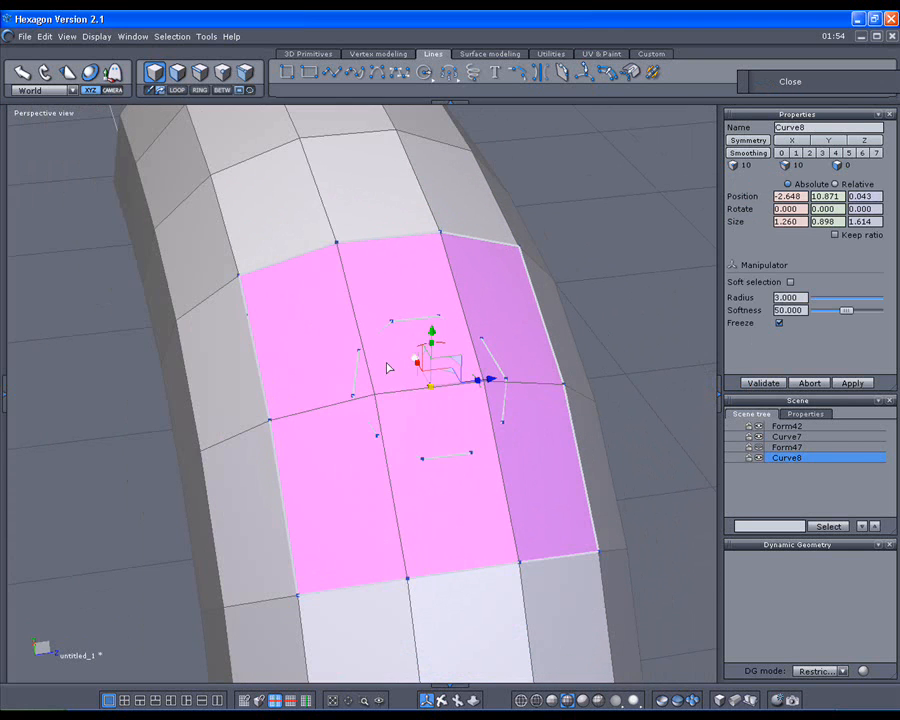
Select the bent tube's pink patch faces through shading domain domain0 and delete them
{"action": "left_click", "coordinate": [762, 426]}
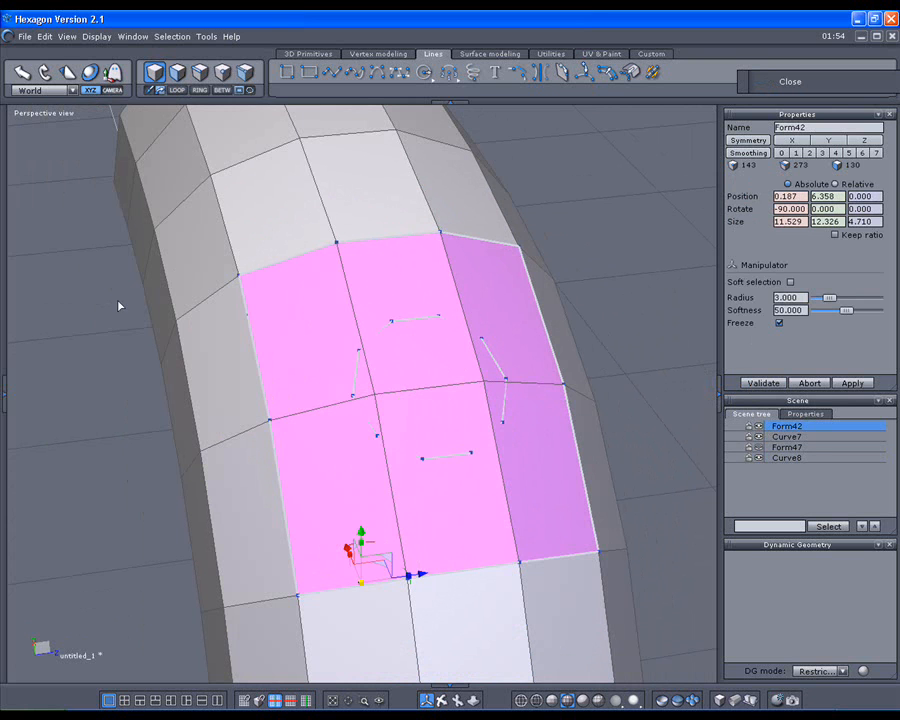
{"action": "left_click", "coordinate": [7, 284]}
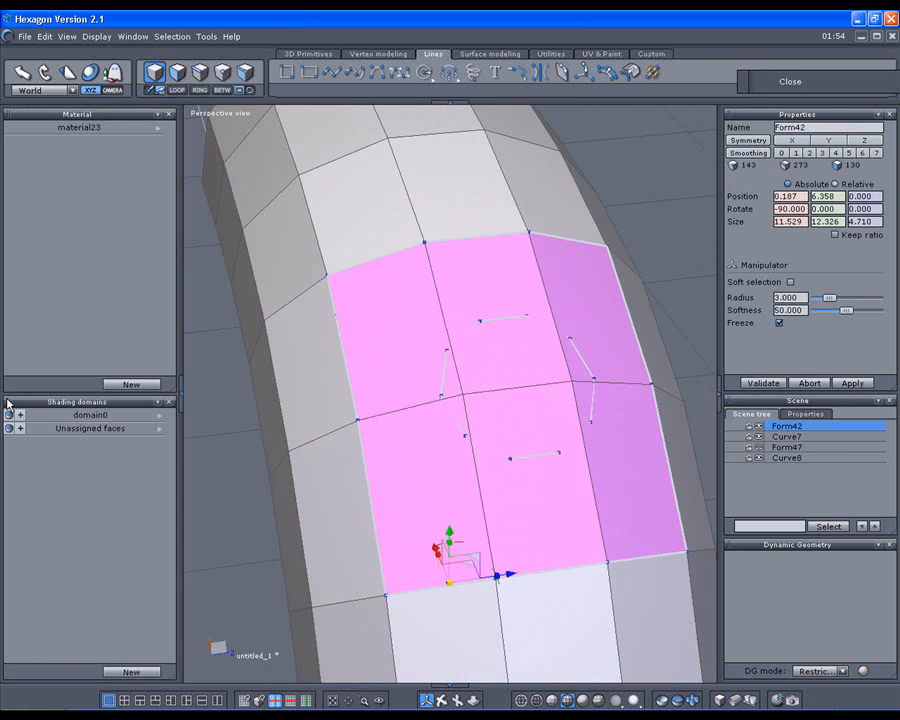
{"action": "left_click", "coordinate": [74, 416]}
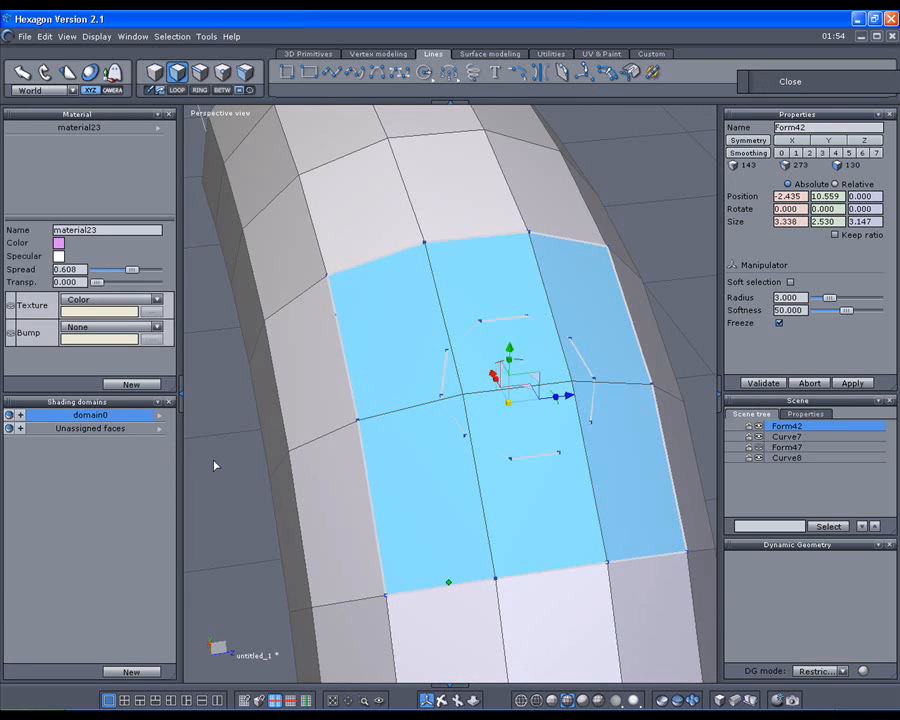
{"action": "key", "text": "Delete"}
{"action": "left_click", "coordinate": [181, 396]}
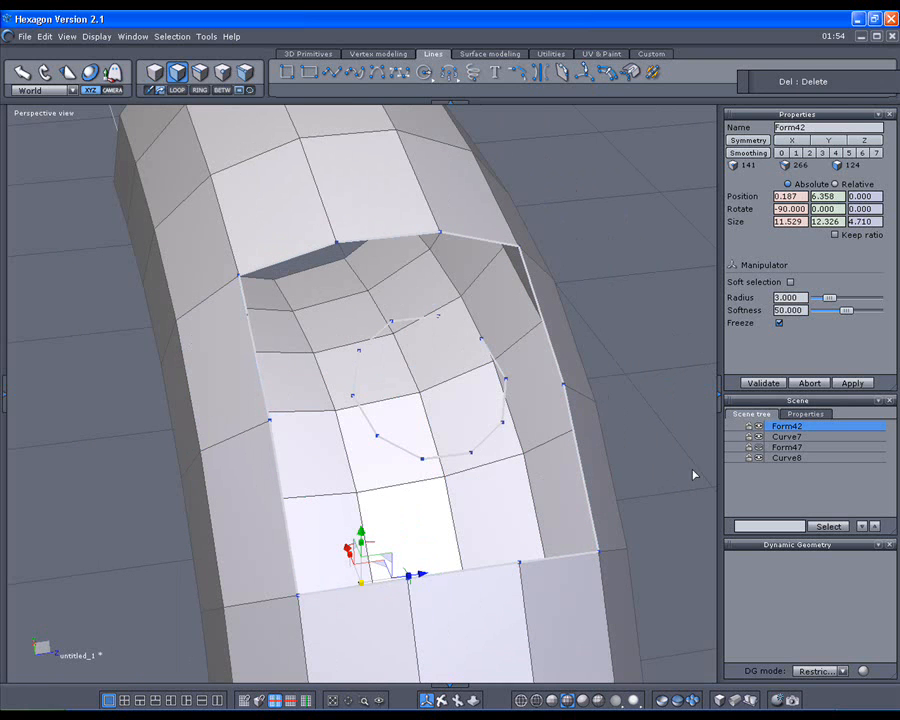
Hide the opened bent tube and compare the patch outline with the ring curve from the front
{"action": "left_click", "coordinate": [749, 426]}
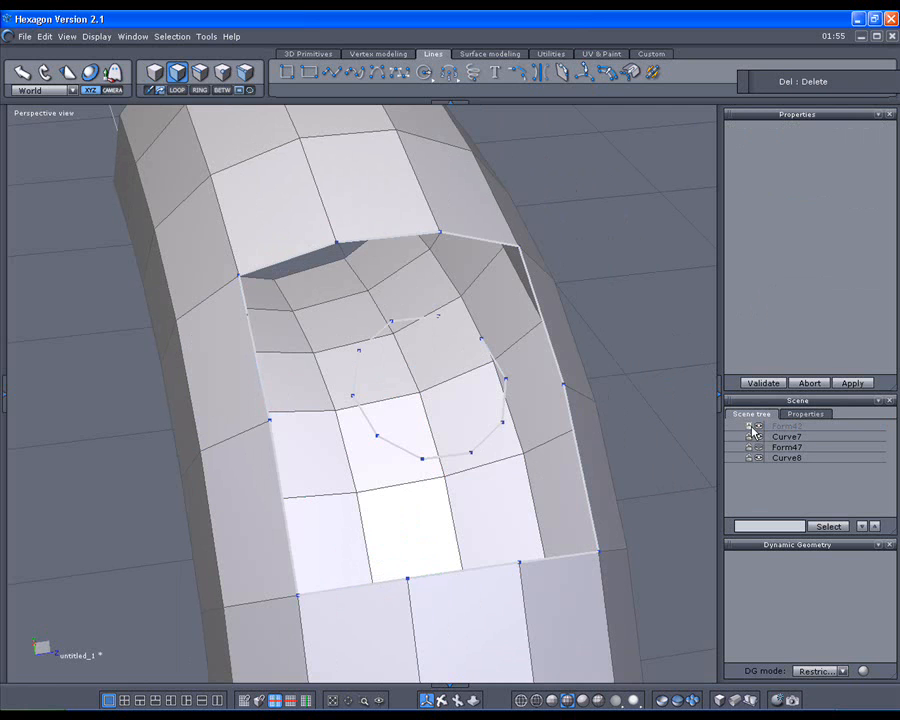
{"action": "left_click", "coordinate": [749, 447]}
{"action": "middle_click_drag", "start_coordinate": [696, 434], "coordinate": [595, 430]}
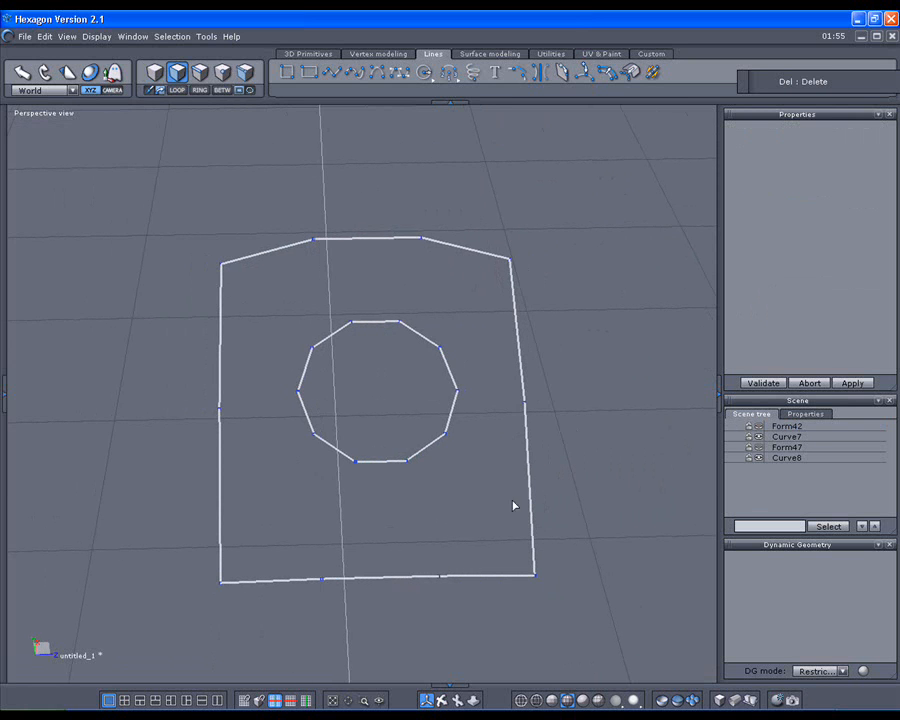
{"action": "left_click", "coordinate": [481, 55]}
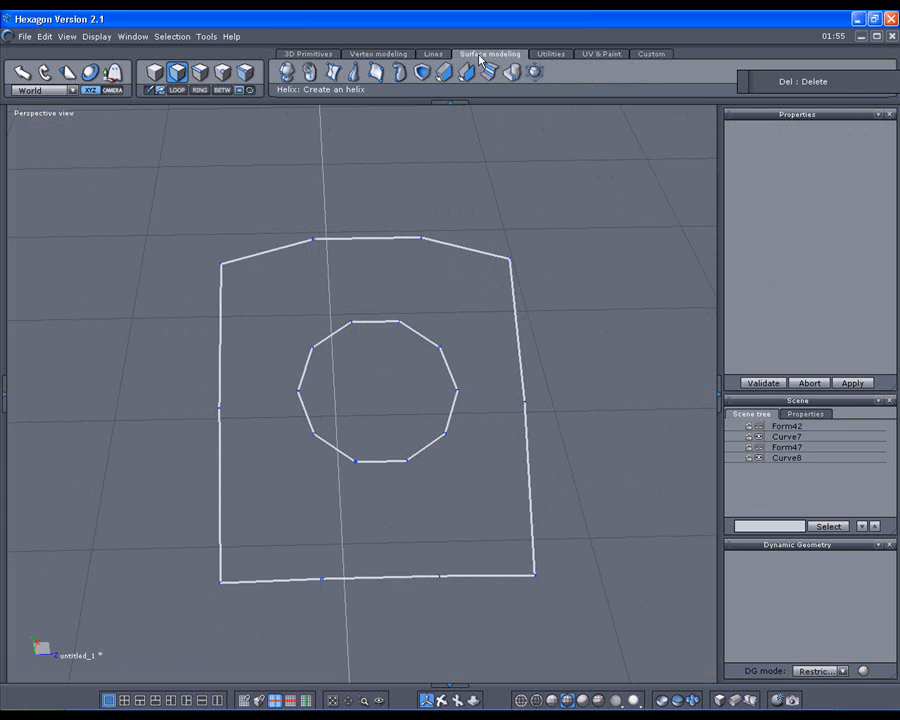
{"action": "middle_click_drag", "start_coordinate": [526, 368], "coordinate": [532, 467]}
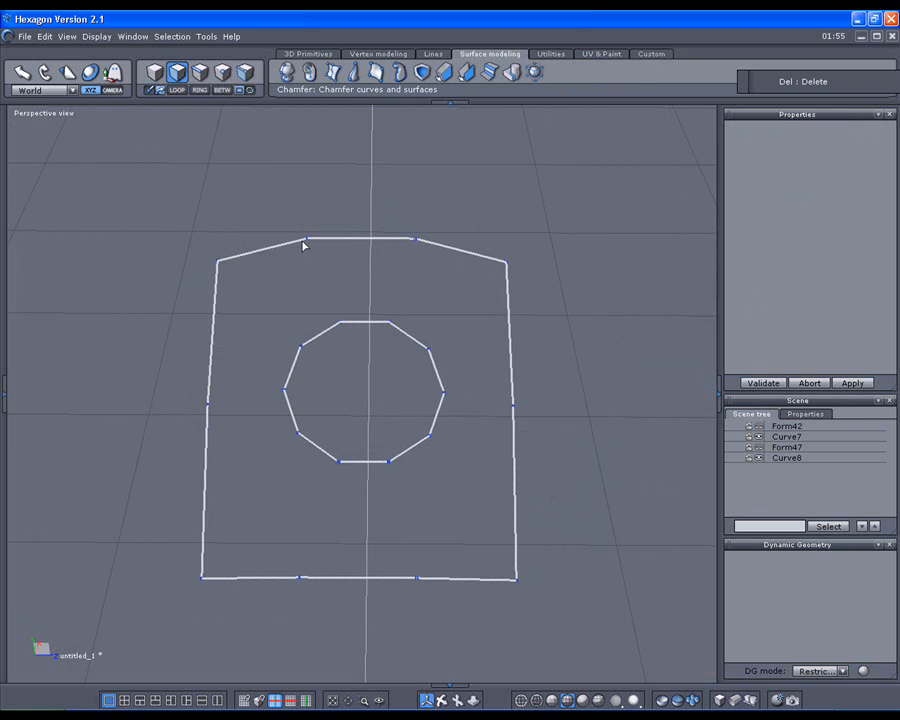
{"action": "scroll", "coordinate": [305, 246], "scroll_direction": "up", "scroll_amount": 2}
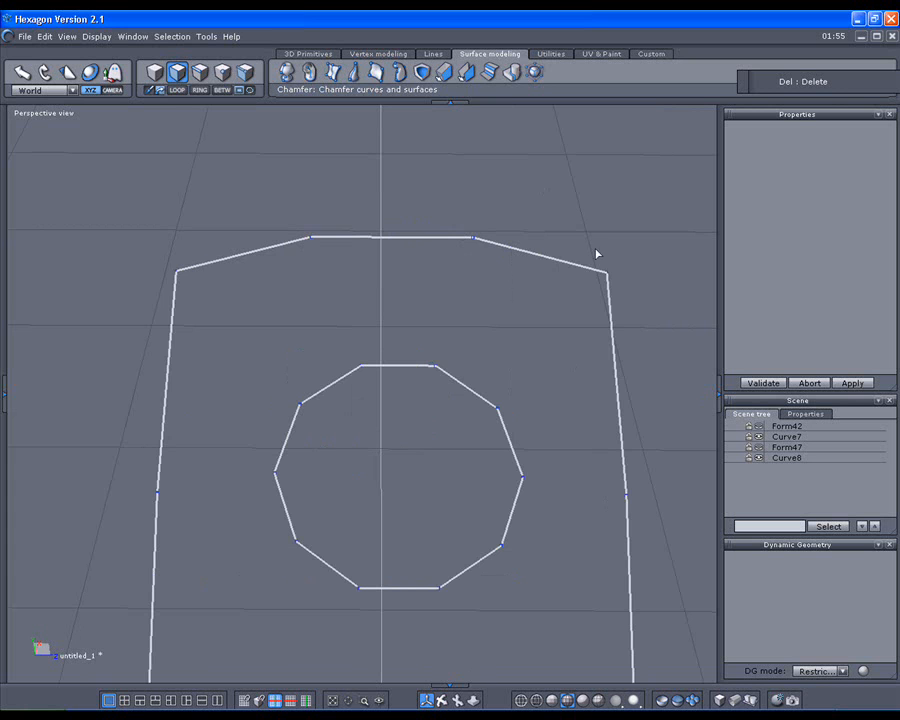
{"action": "scroll", "coordinate": [447, 338], "scroll_direction": "down", "scroll_amount": 3}
{"action": "middle_click_drag", "start_coordinate": [380, 337], "coordinate": [340, 297]}
Try shifting the ring curve and the patch outline sideways one at a time, undoing each move
{"action": "left_click", "coordinate": [372, 365]}
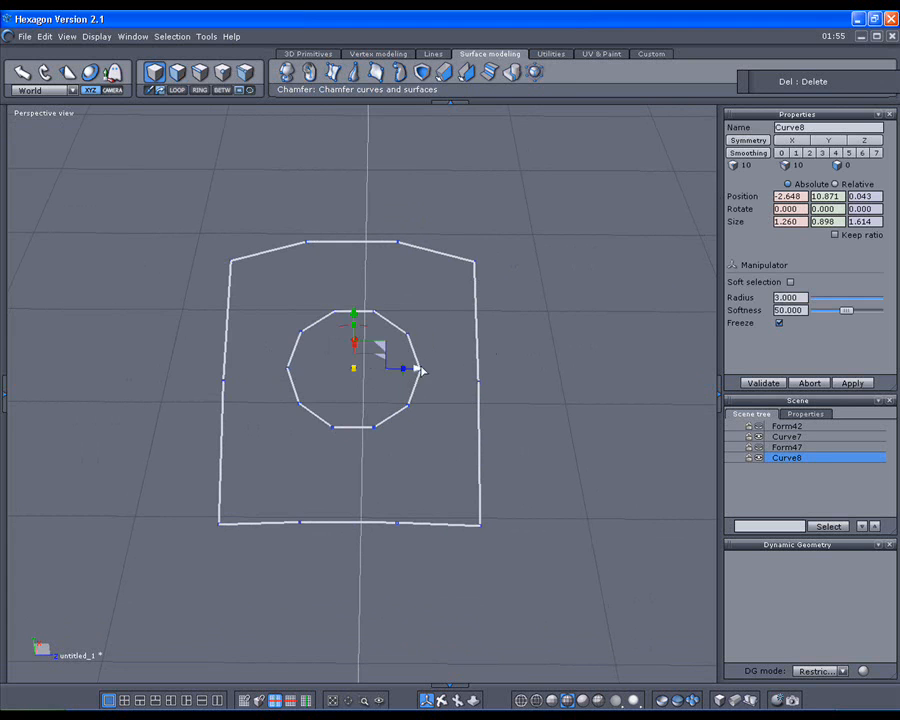
{"action": "left_click_drag", "start_coordinate": [416, 368], "coordinate": [480, 366]}
{"action": "key", "text": "ctrl+z"}
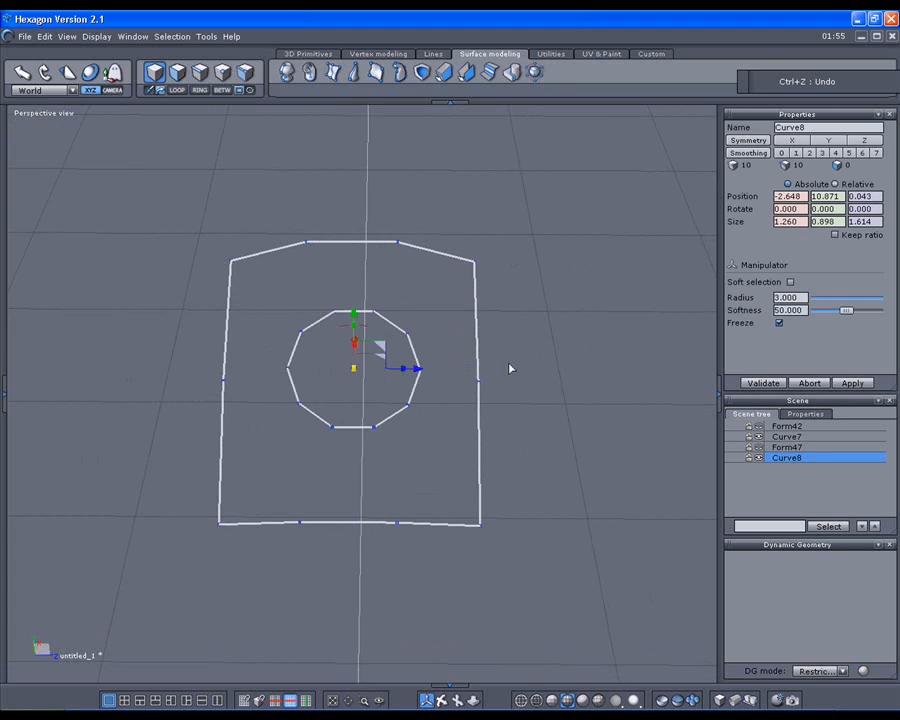
{"action": "left_click", "coordinate": [421, 297]}
{"action": "key", "text": "ctrl+z"}
{"action": "left_click", "coordinate": [444, 254]}
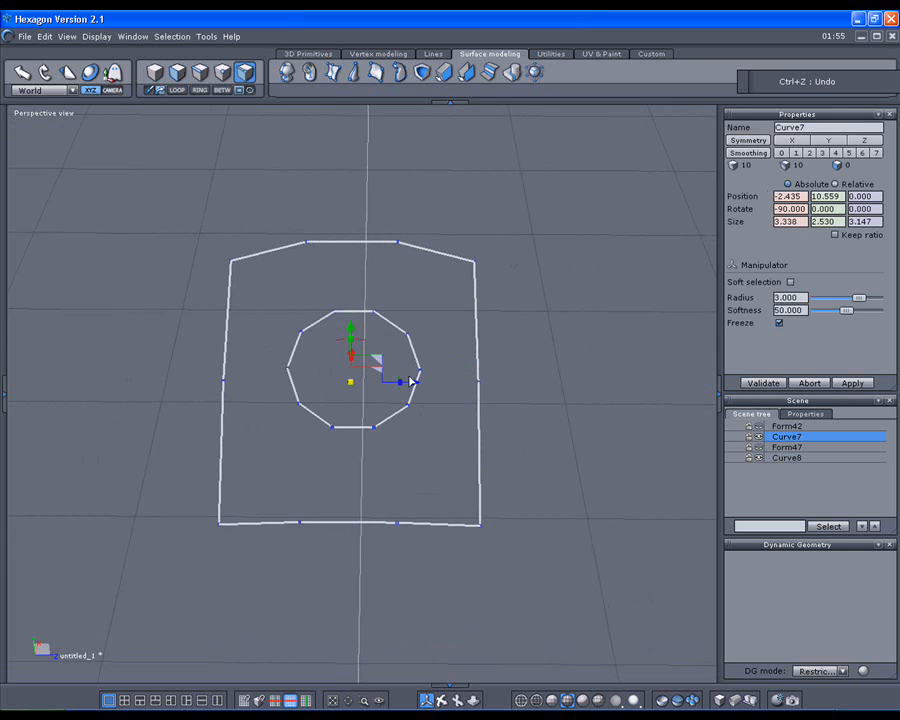
{"action": "left_click_drag", "start_coordinate": [413, 380], "coordinate": [447, 384]}
{"action": "key", "text": "ctrl+z"}
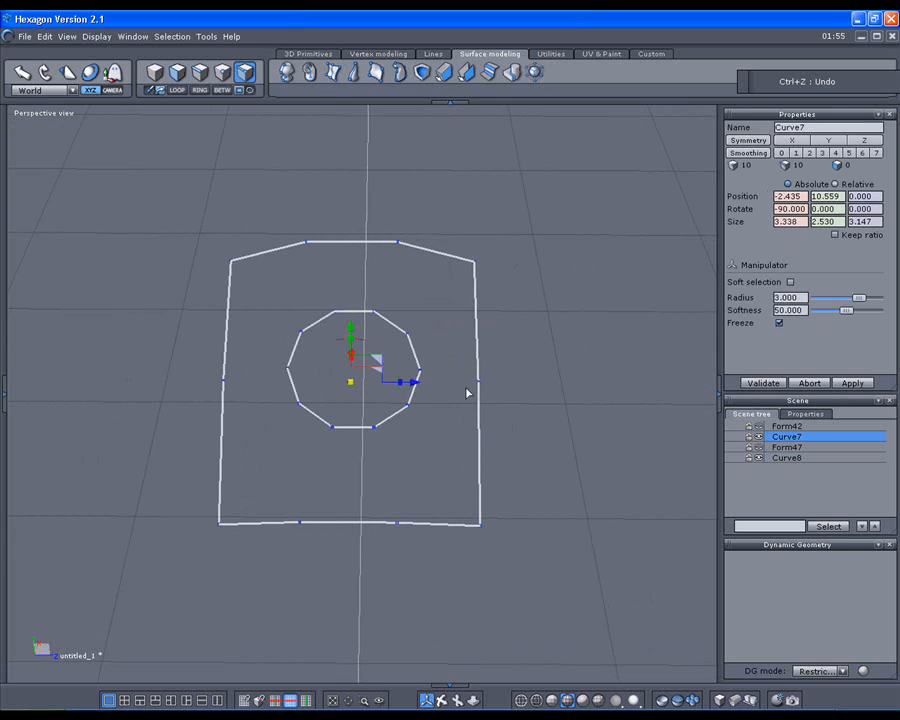
Try a ruled surface between the ring and the outline by picking their upper edges, undo it and abort the command
{"action": "left_click", "coordinate": [336, 74]}
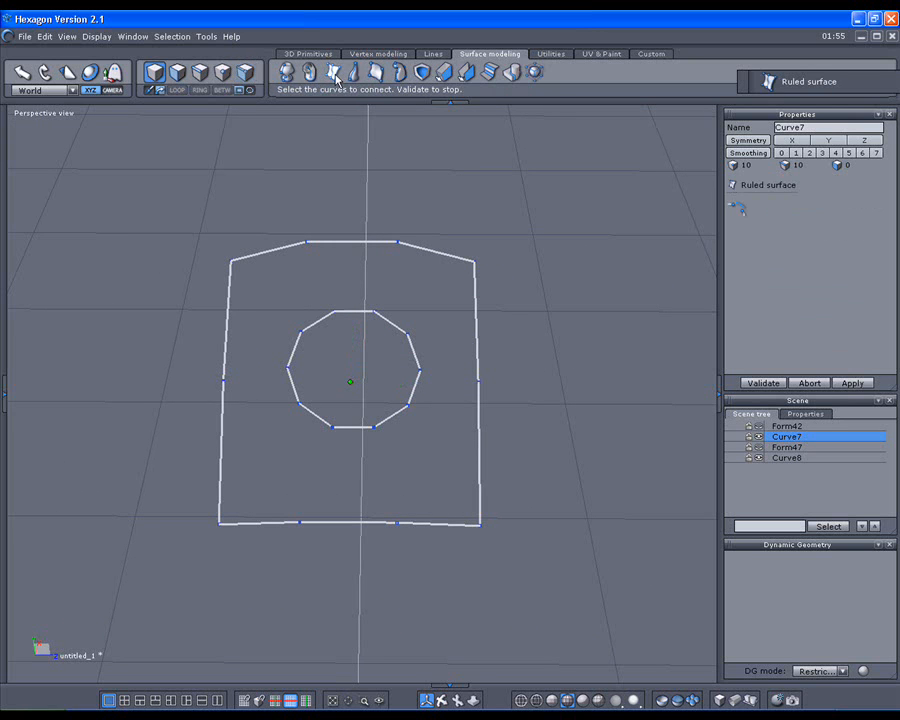
{"action": "left_click", "coordinate": [357, 313]}
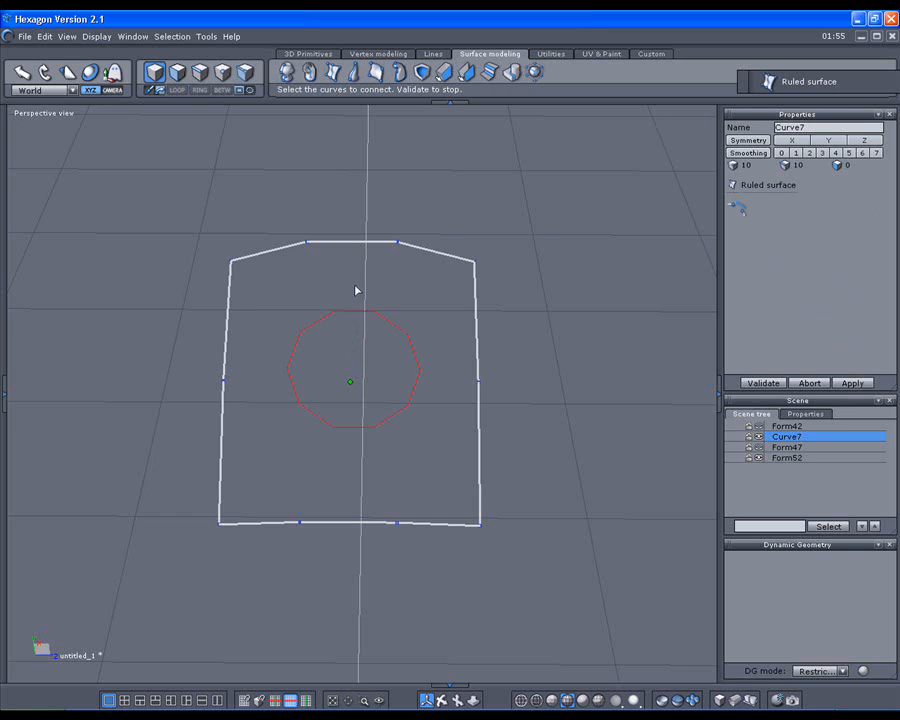
{"action": "left_click", "coordinate": [357, 243]}
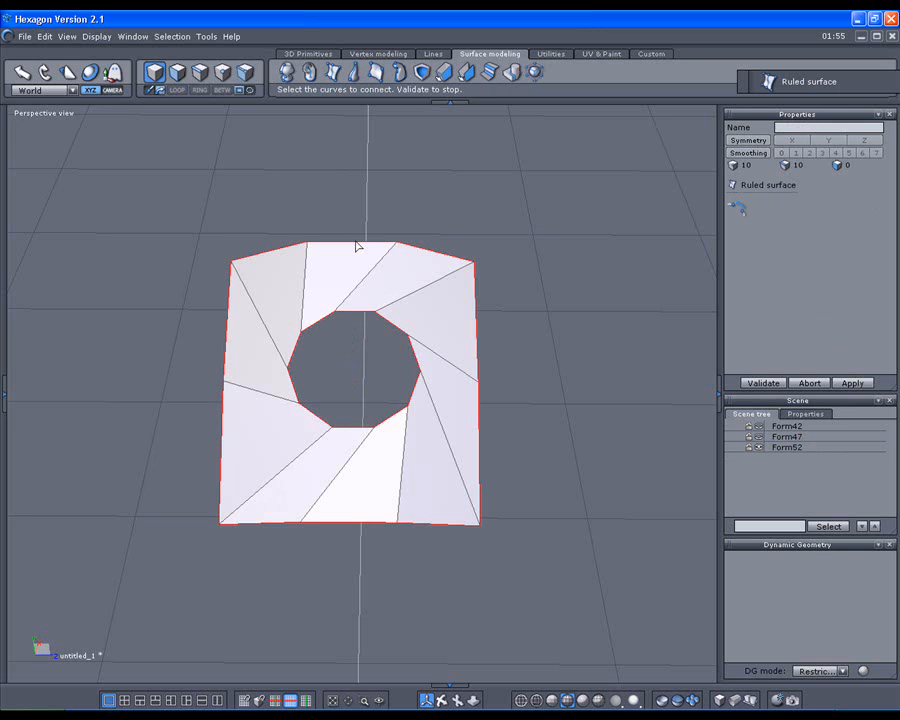
{"action": "key", "text": "ctrl+z"}
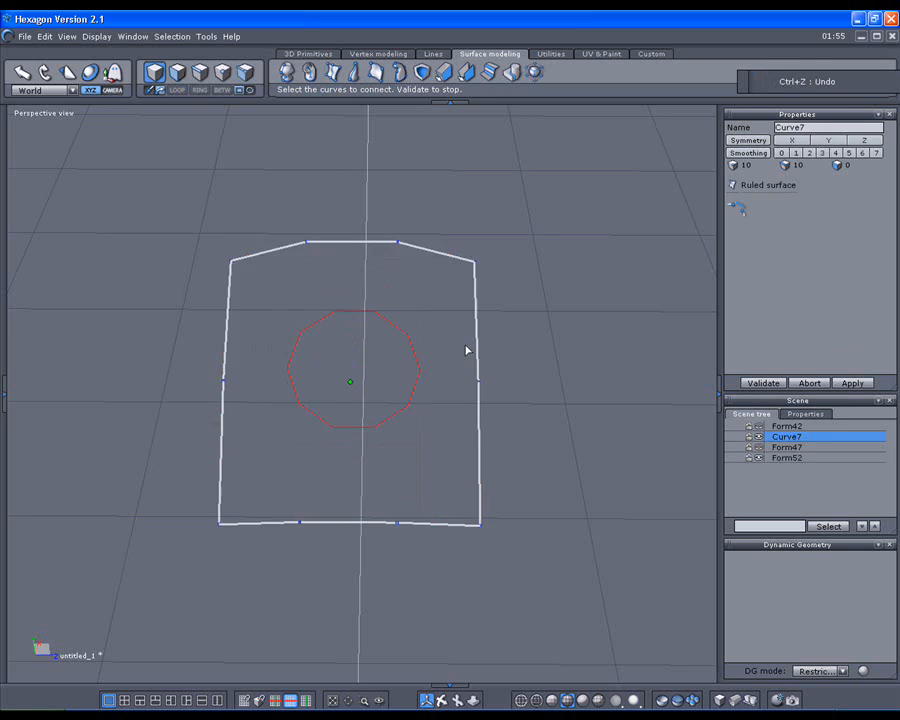
{"action": "left_click", "coordinate": [808, 383]}
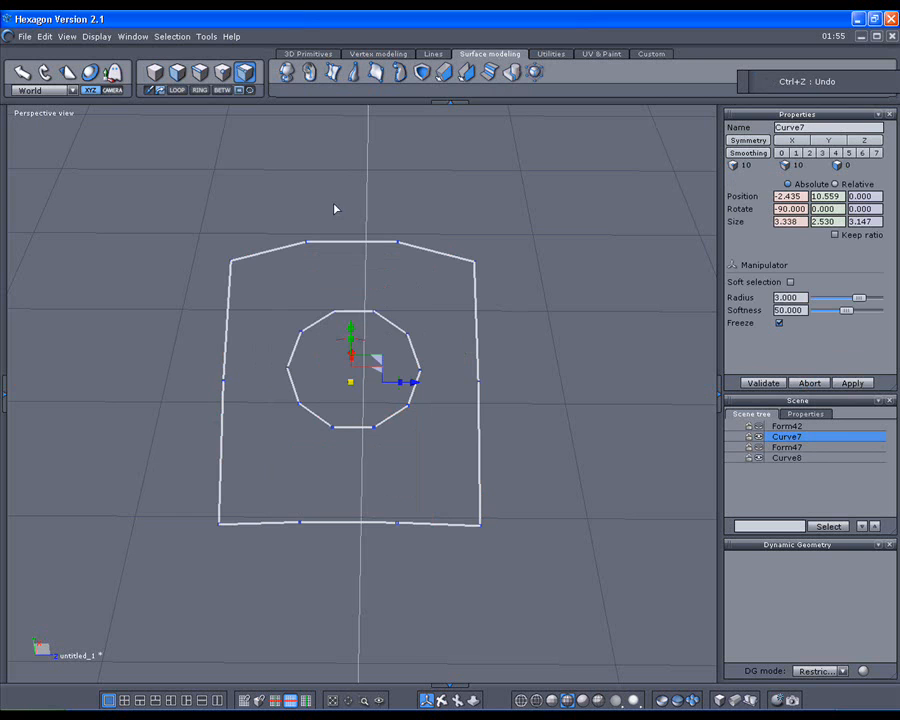
Create a ruled surface between the ring and the patch outline, picking both at their matching upper-right corners
{"action": "left_click", "coordinate": [333, 71]}
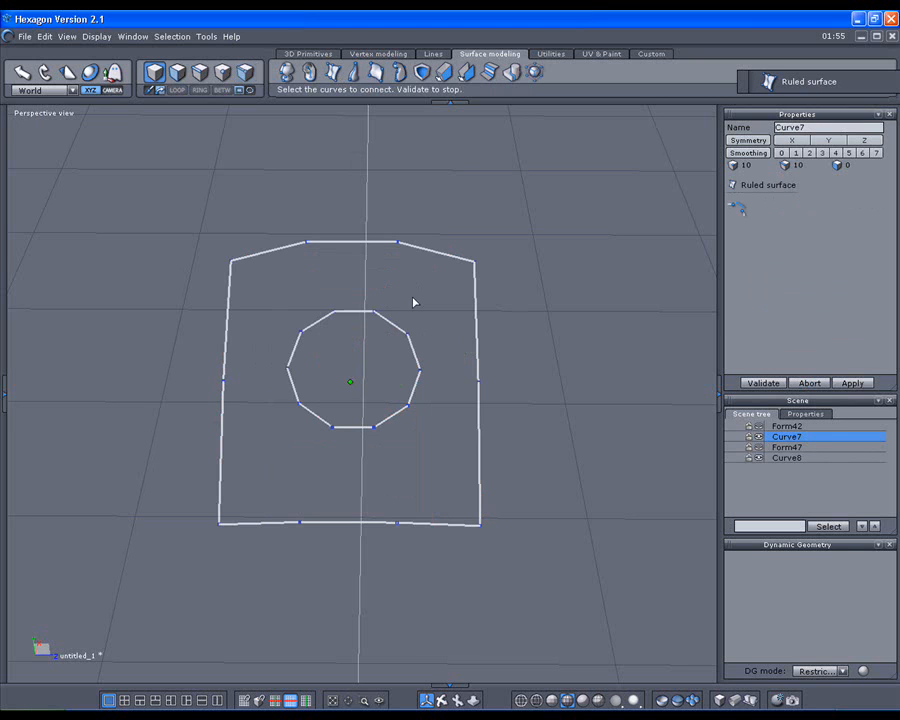
{"action": "left_click", "coordinate": [408, 337]}
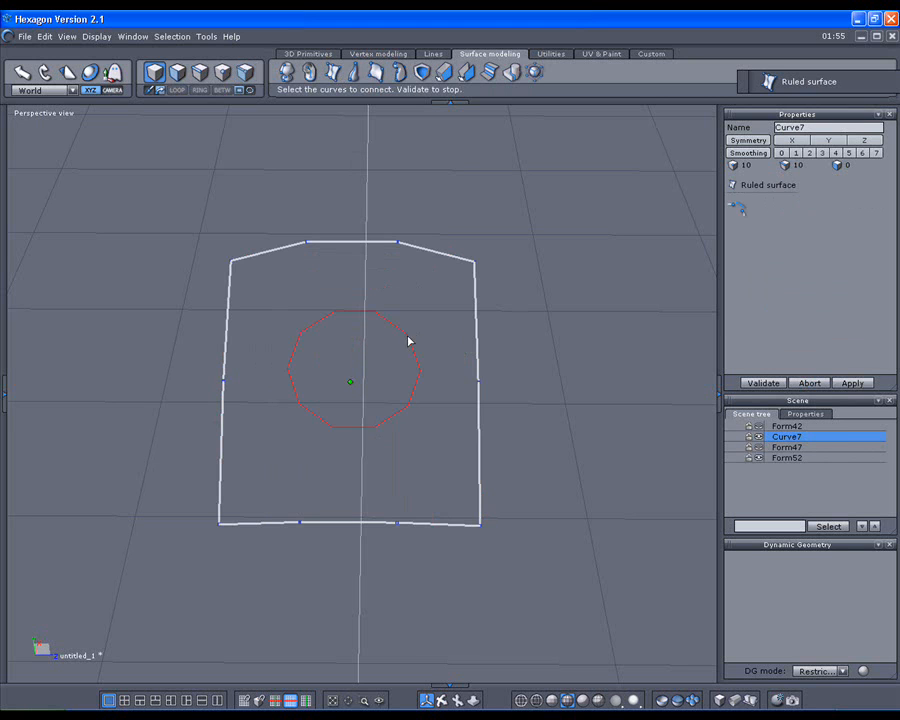
{"action": "left_click", "coordinate": [475, 267]}
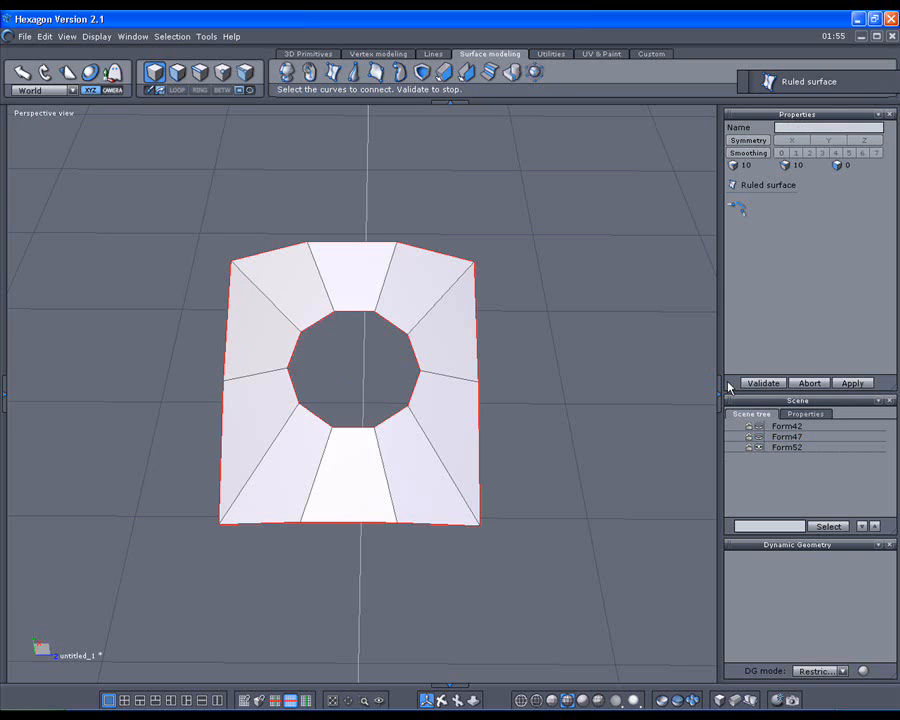
{"action": "left_click", "coordinate": [760, 383]}
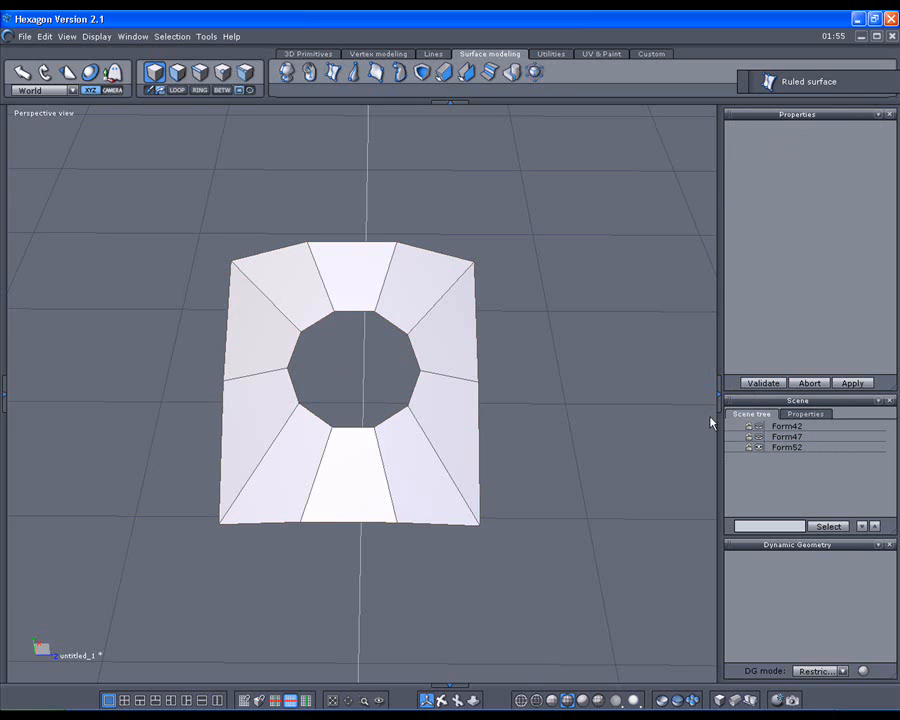
Show the bent tube again and check the ruled surface's fit in its opening, briefly hiding and reshowing the surface
{"action": "left_click", "coordinate": [759, 427]}
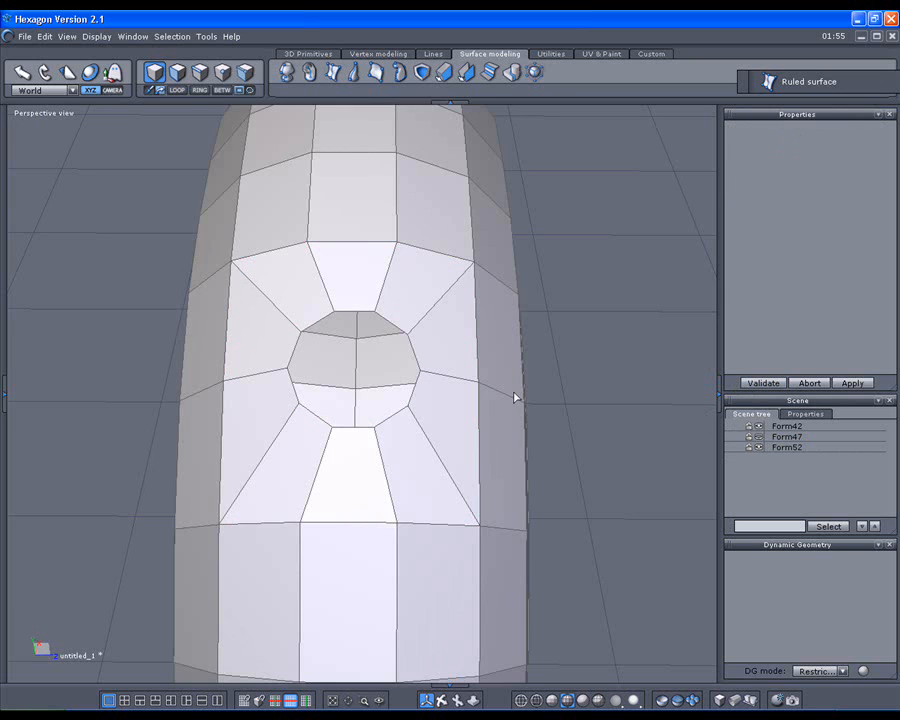
{"action": "scroll", "coordinate": [514, 397], "scroll_direction": "down", "scroll_amount": 3}
{"action": "middle_click_drag", "start_coordinate": [275, 350], "coordinate": [484, 301]}
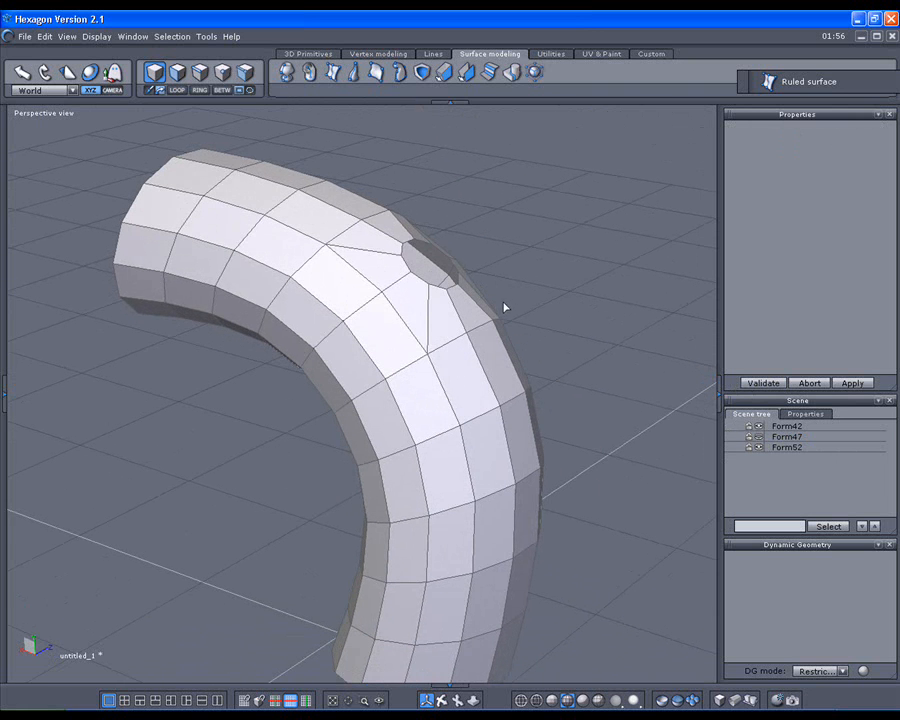
{"action": "left_click", "coordinate": [759, 448]}
{"action": "left_click", "coordinate": [759, 448]}
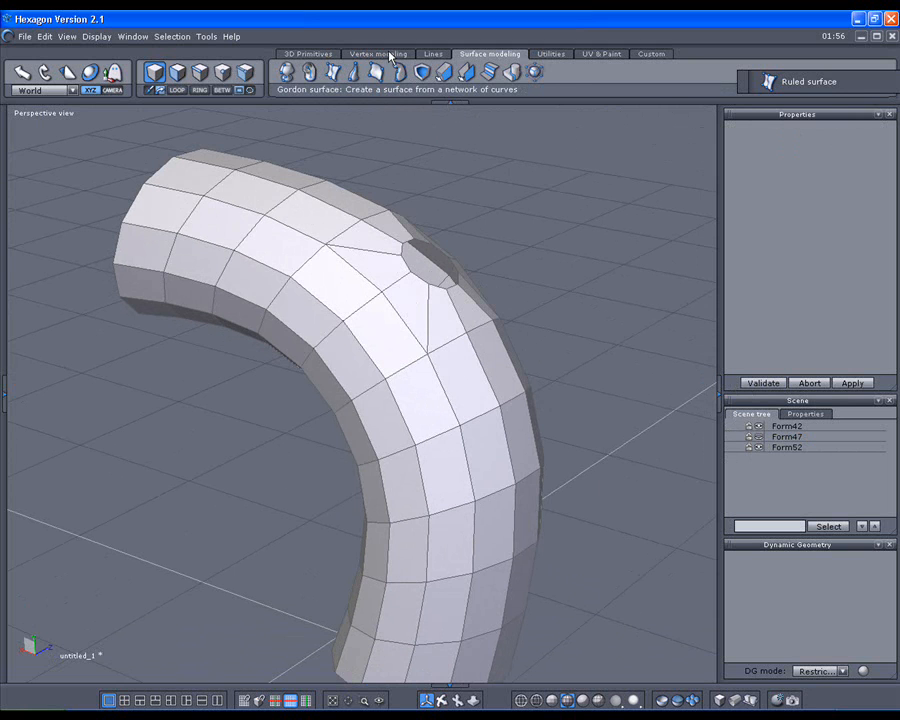
Weld the bent tube and the ruled surface into one object using the automatic weld option
{"action": "left_click", "coordinate": [511, 74]}
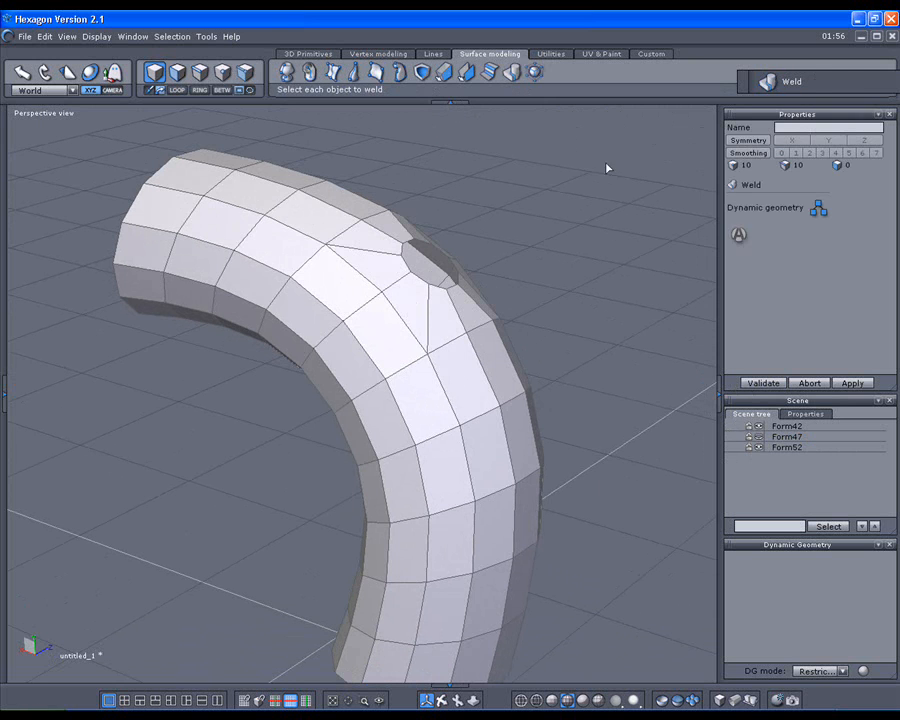
{"action": "left_click", "coordinate": [738, 237]}
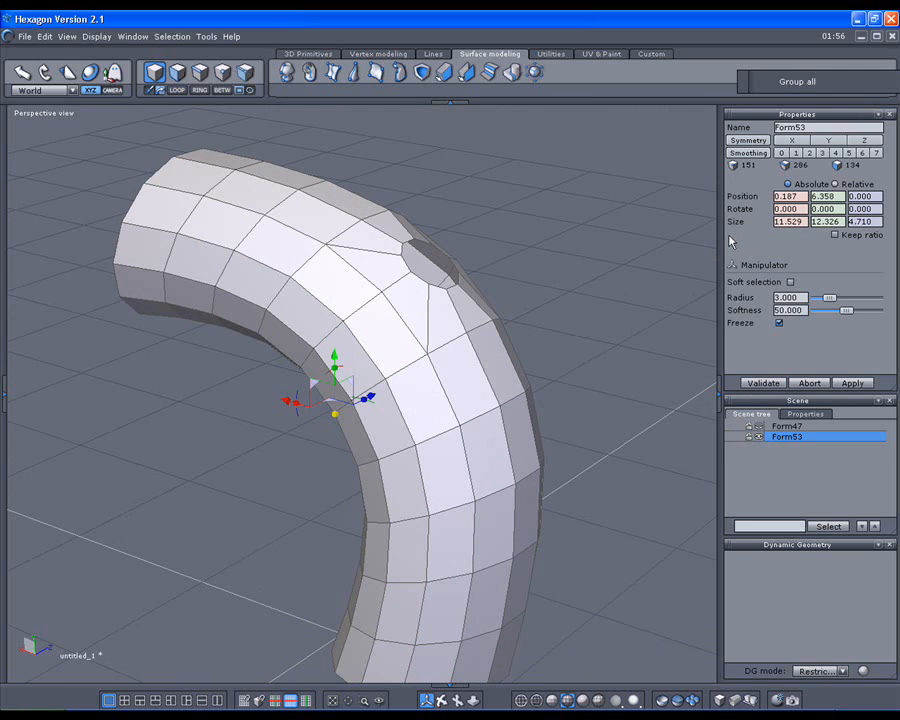
{"action": "left_click", "coordinate": [378, 54]}
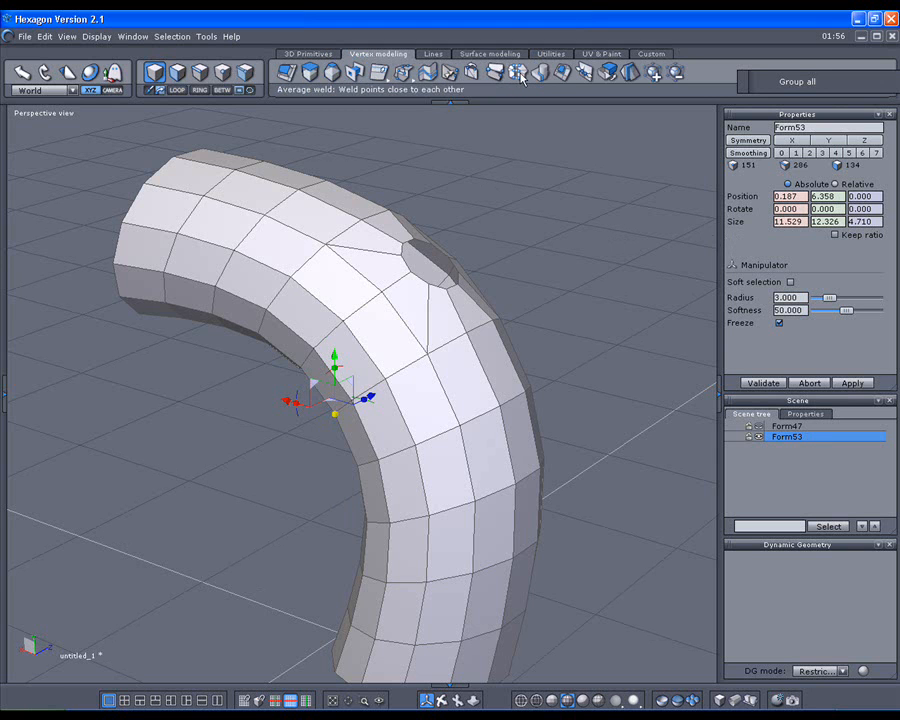
Set the welded tube's smoothing level to 2, deselect it and display it smooth-shaded without edges to check the hole
{"action": "left_click", "coordinate": [809, 153]}
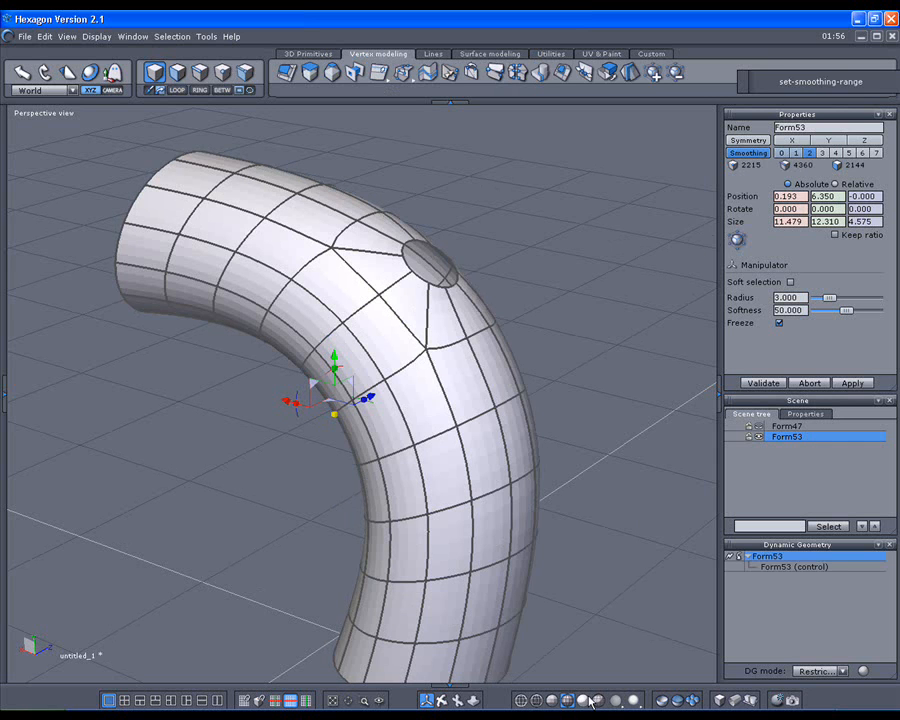
{"action": "left_click", "coordinate": [605, 522]}
{"action": "left_click", "coordinate": [605, 522]}
{"action": "left_click", "coordinate": [606, 522]}
{"action": "middle_click_drag", "start_coordinate": [633, 522], "coordinate": [354, 484]}
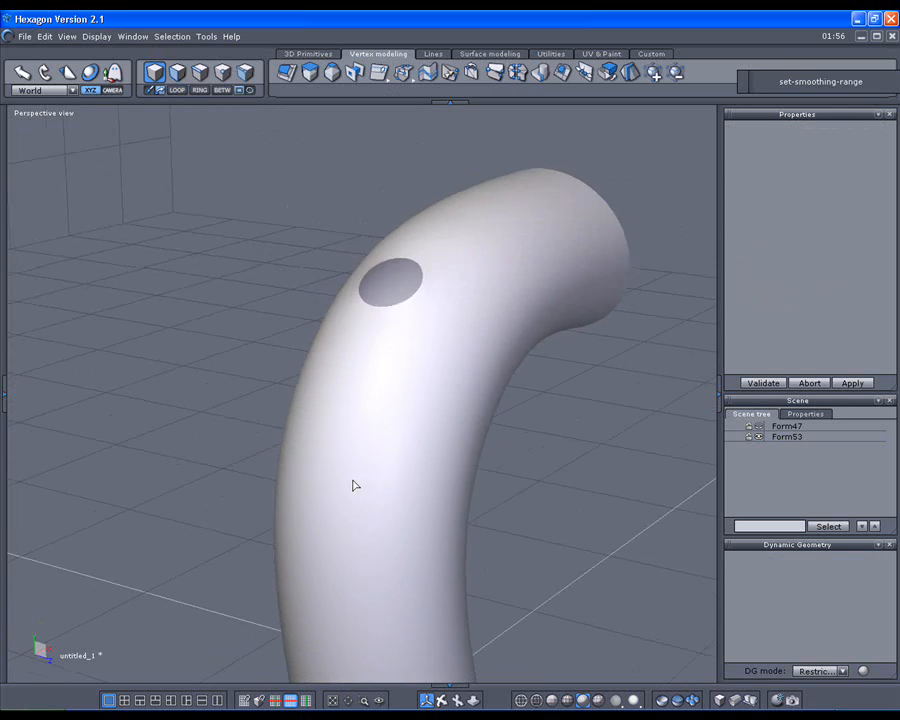
Inspect the smoothed tube and its hole under different preview materials, ending with the blue-and-yellow one
{"action": "left_click", "coordinate": [616, 699]}
{"action": "left_click", "coordinate": [615, 605]}
{"action": "mouse_move", "coordinate": [615, 605]}
{"action": "middle_mouse_down"}
{"action": "mouse_move", "coordinate": [593, 587]}
{"action": "mouse_move", "coordinate": [486, 422]}
{"action": "mouse_move", "coordinate": [549, 484]}
{"action": "mouse_move", "coordinate": [452, 486]}
{"action": "mouse_move", "coordinate": [669, 471]}
{"action": "middle_mouse_up"}
{"action": "middle_click_drag", "start_coordinate": [719, 403], "coordinate": [728, 505]}
{"action": "mouse_move", "coordinate": [623, 703]}
{"action": "left_mouse_down"}
{"action": "mouse_move", "coordinate": [612, 698]}
{"action": "mouse_move", "coordinate": [617, 660]}
{"action": "left_mouse_up"}
{"action": "mouse_move", "coordinate": [687, 560]}
{"action": "middle_mouse_down"}
{"action": "mouse_move", "coordinate": [422, 546]}
{"action": "mouse_move", "coordinate": [538, 552]}
{"action": "mouse_move", "coordinate": [510, 550]}
{"action": "middle_mouse_up"}
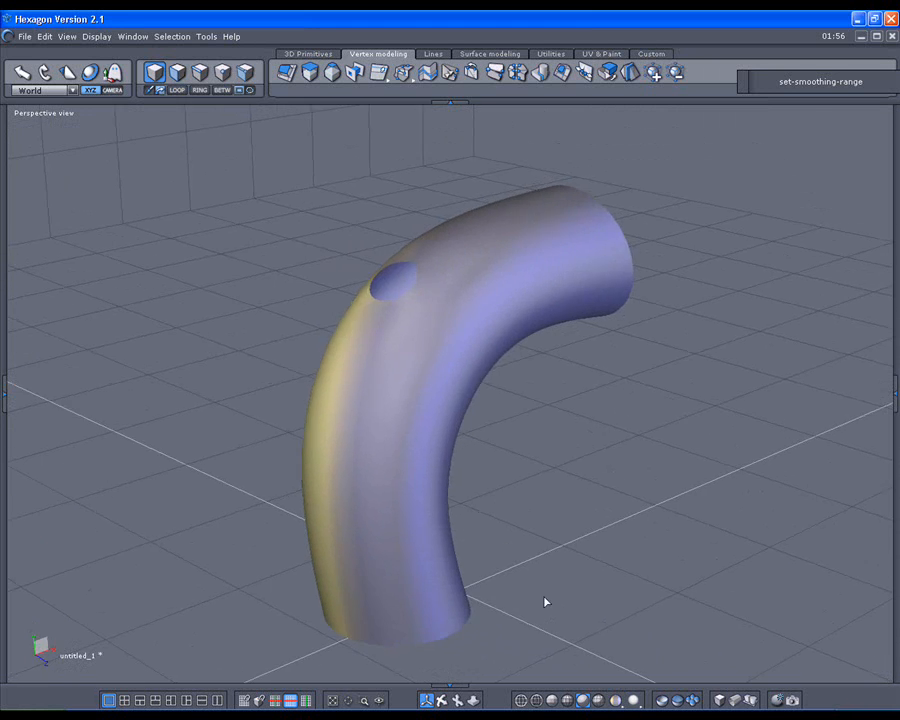
Check the tube's surface around the hole with the metallic reflective preview material, and again with the blue-and-yellow one
{"action": "left_click_drag", "start_coordinate": [618, 701], "coordinate": [616, 604]}
{"action": "mouse_move", "coordinate": [235, 490]}
{"action": "middle_mouse_down"}
{"action": "mouse_move", "coordinate": [703, 490]}
{"action": "mouse_move", "coordinate": [448, 532]}
{"action": "mouse_move", "coordinate": [500, 538]}
{"action": "mouse_move", "coordinate": [560, 565]}
{"action": "mouse_move", "coordinate": [528, 603]}
{"action": "mouse_move", "coordinate": [396, 559]}
{"action": "mouse_move", "coordinate": [689, 523]}
{"action": "mouse_move", "coordinate": [327, 516]}
{"action": "middle_mouse_up"}
{"action": "mouse_move", "coordinate": [629, 510]}
{"action": "middle_mouse_down"}
{"action": "mouse_move", "coordinate": [503, 511]}
{"action": "mouse_move", "coordinate": [517, 549]}
{"action": "middle_mouse_up"}
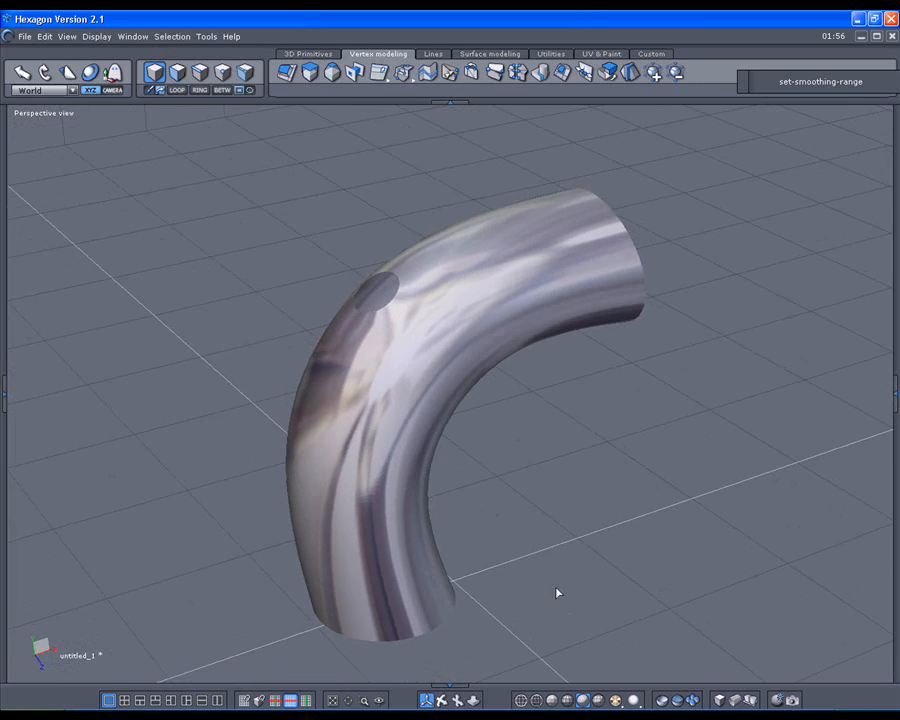
{"action": "left_click", "coordinate": [618, 702]}
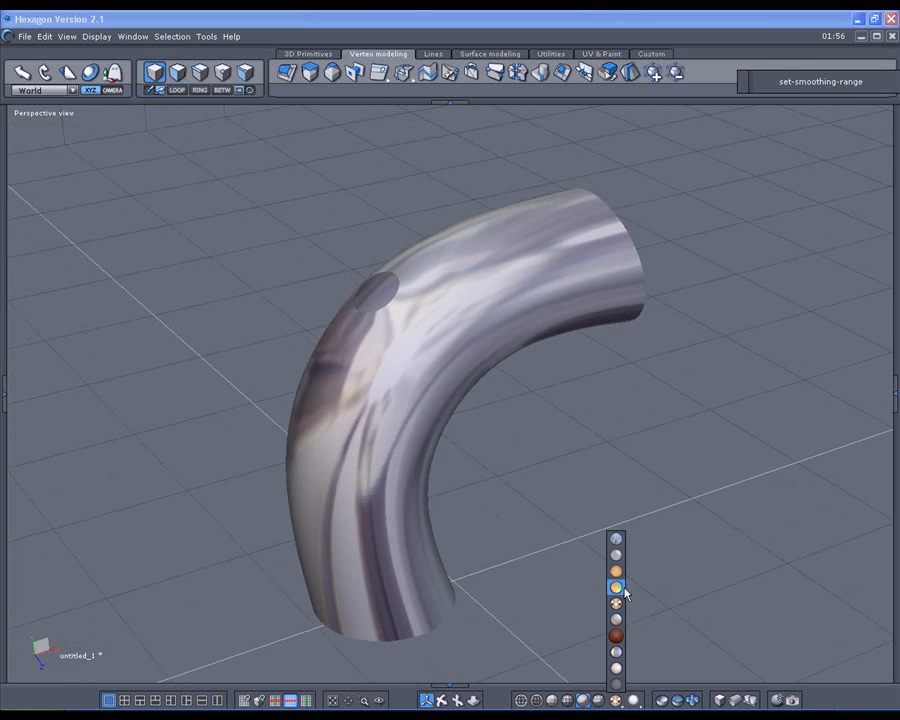
{"action": "left_click", "coordinate": [617, 651]}
{"action": "mouse_move", "coordinate": [587, 607]}
{"action": "middle_mouse_down"}
{"action": "mouse_move", "coordinate": [609, 560]}
{"action": "mouse_move", "coordinate": [469, 513]}
{"action": "mouse_move", "coordinate": [679, 524]}
{"action": "mouse_move", "coordinate": [321, 532]}
{"action": "mouse_move", "coordinate": [637, 532]}
{"action": "middle_mouse_up"}
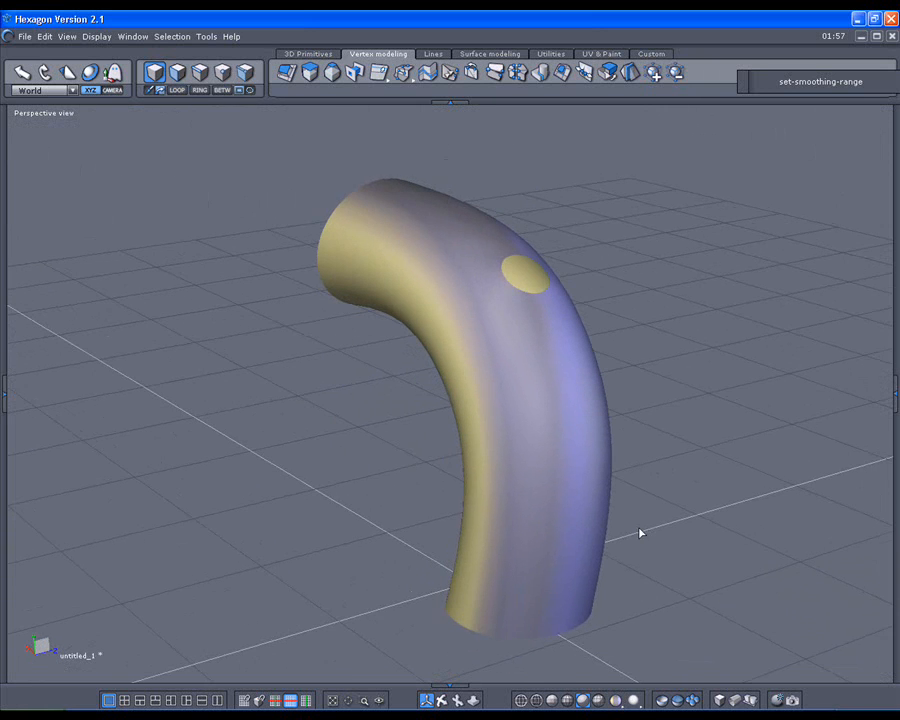